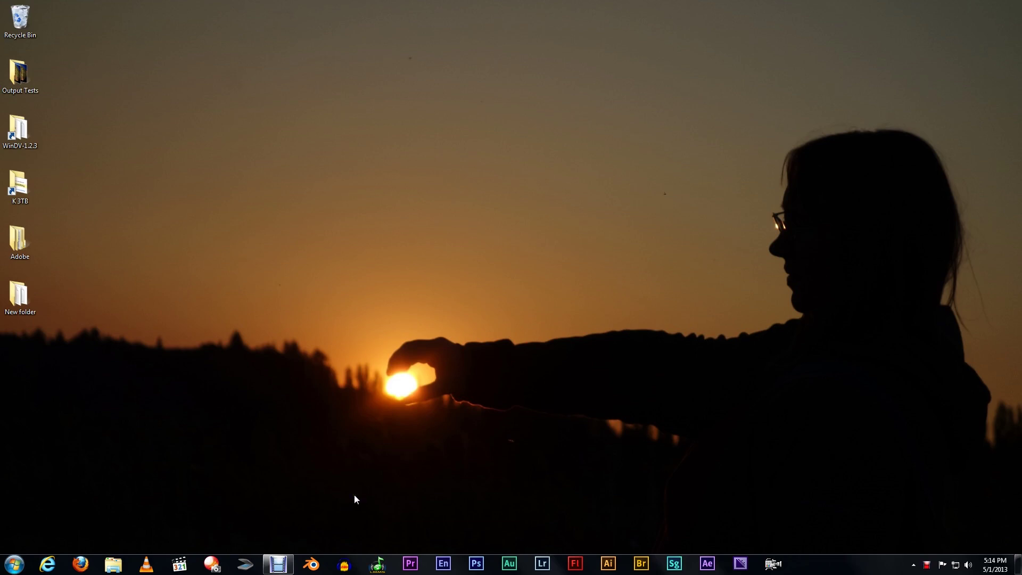
Switch to Lightroom 4 and open the Park Moon Tutorial (4-25-2013) collection under Time Lapses.
left_click(541, 563)
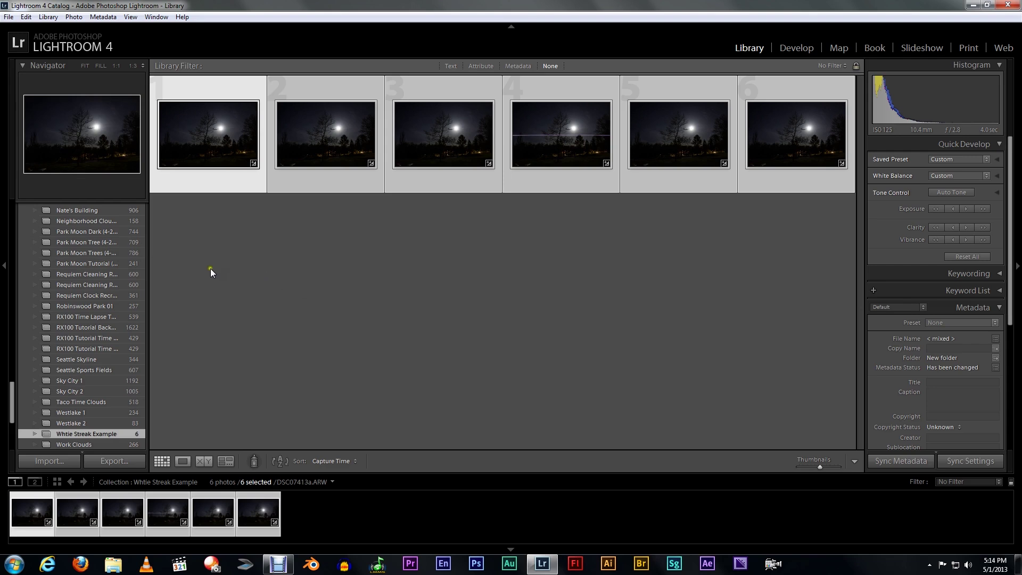
scroll(113, 269, "up", 5)
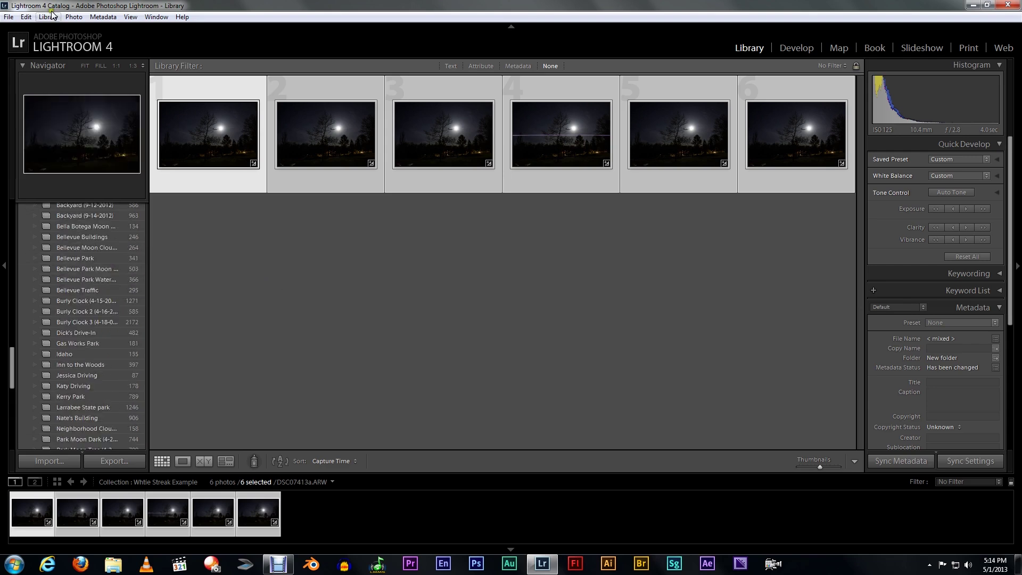
left_click(48, 16)
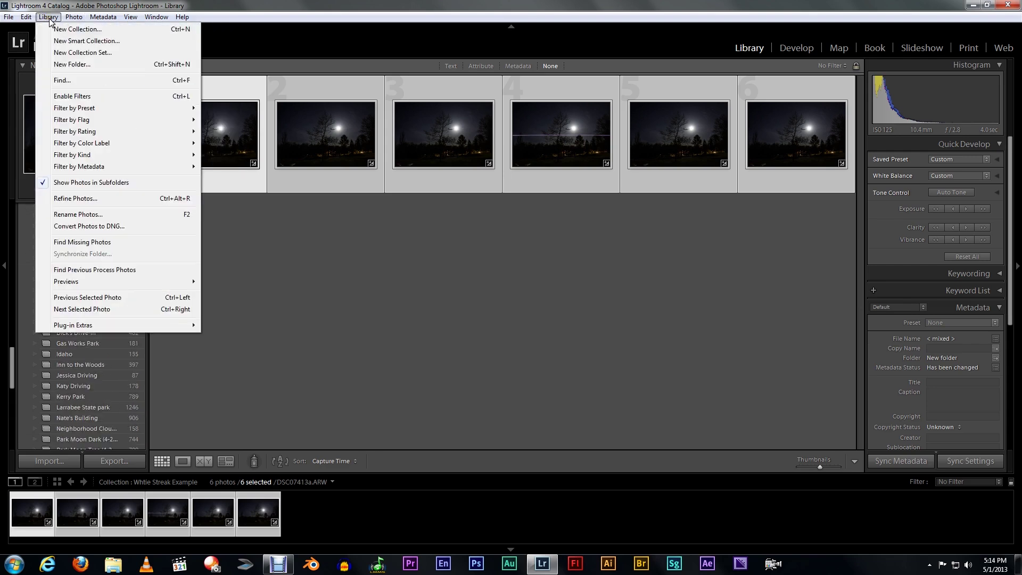
left_click(48, 18)
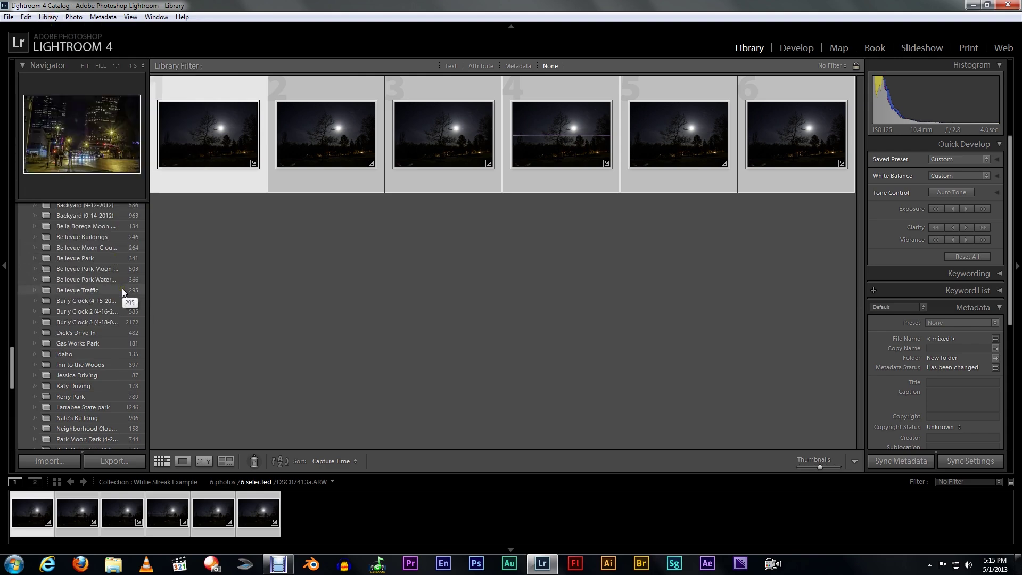
scroll(115, 280, "up", 3)
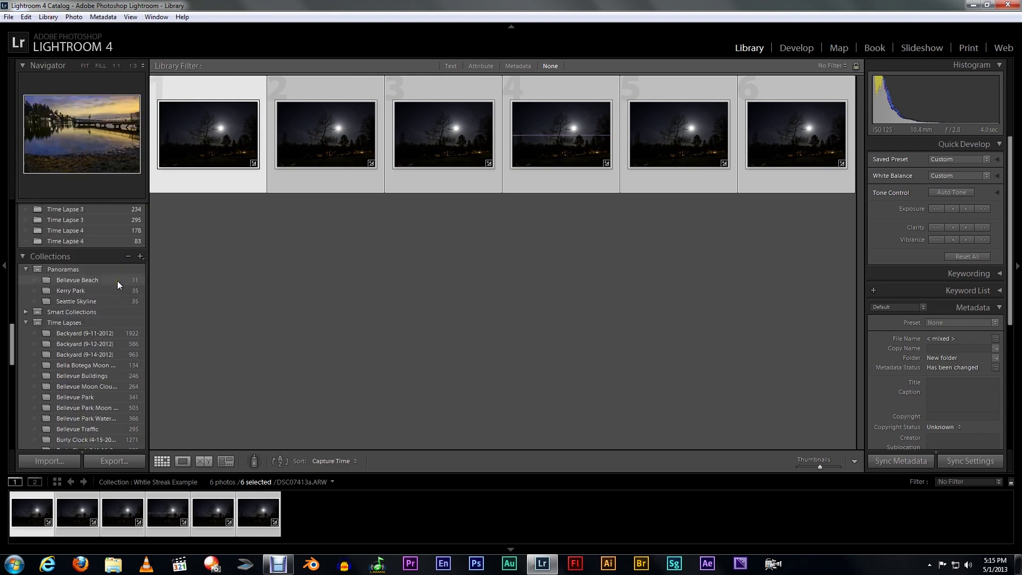
scroll(101, 343, "down", 2)
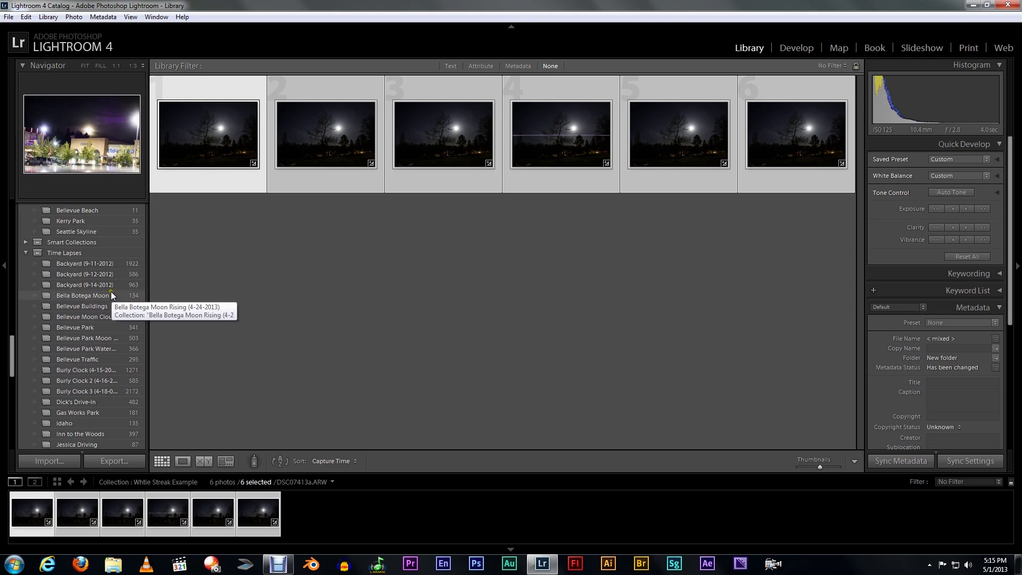
scroll(101, 376, "down", 2)
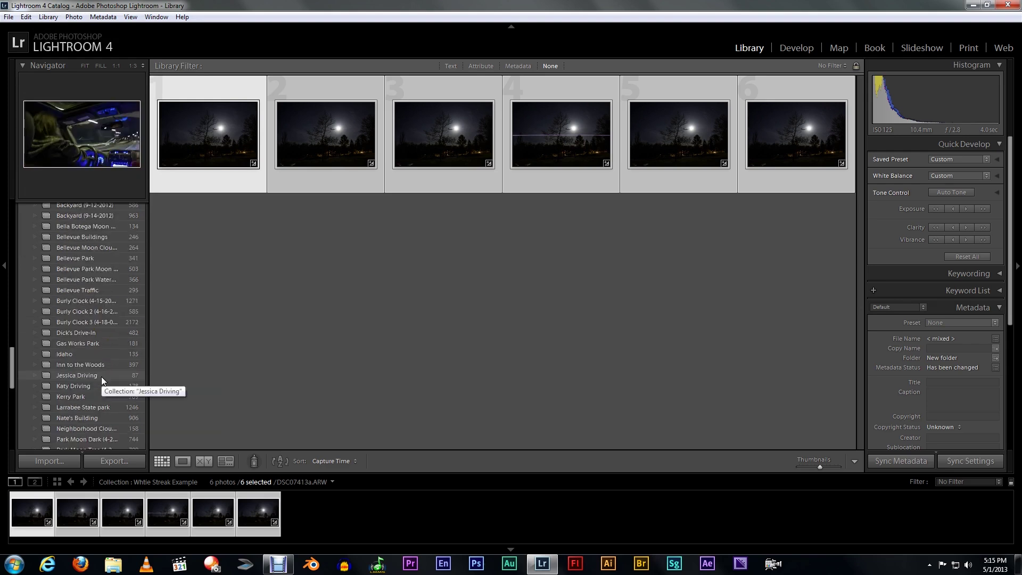
scroll(101, 376, "down", 2)
scroll(104, 381, "down", 2)
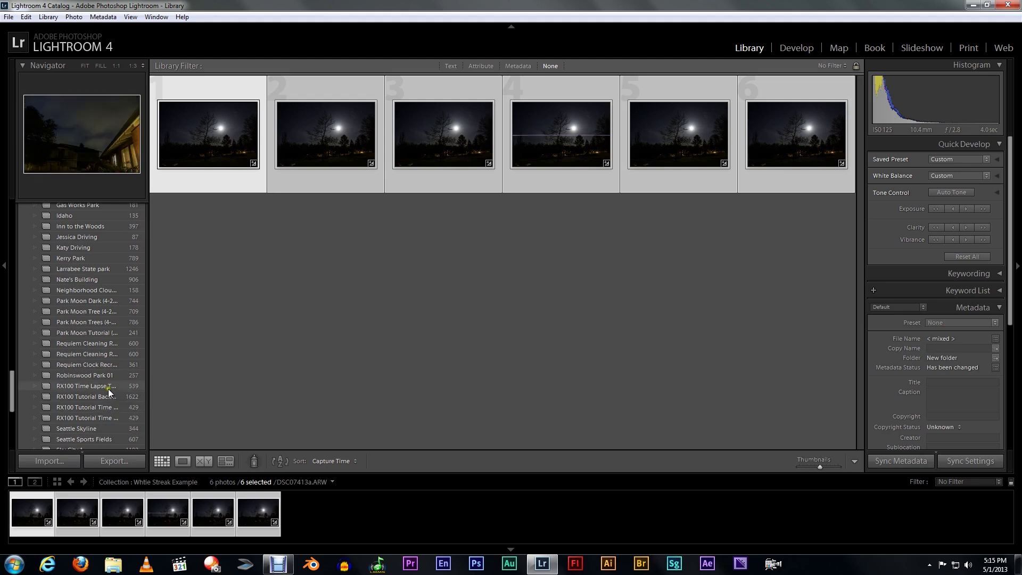
scroll(108, 387, "up", 2)
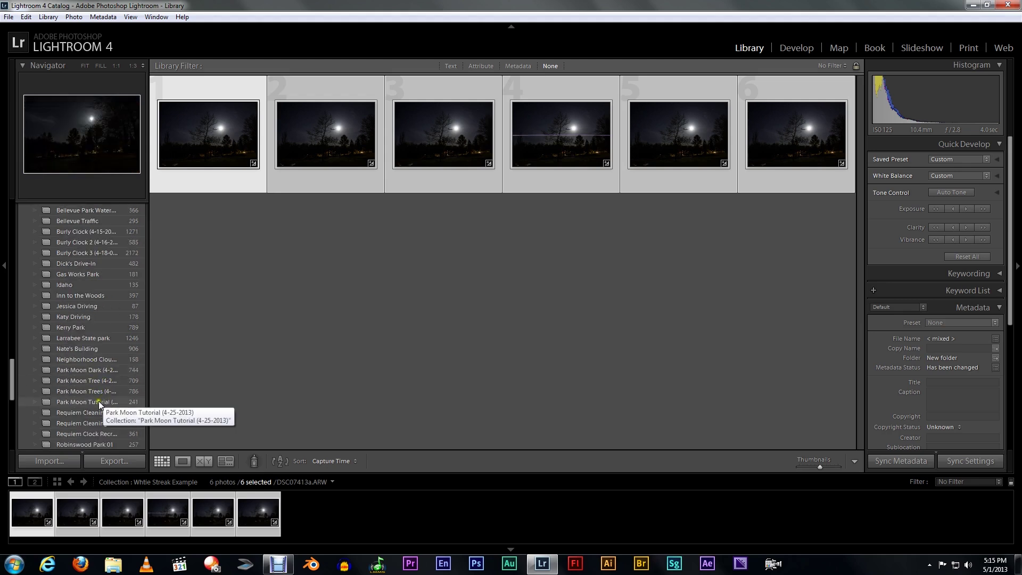
left_click(98, 402)
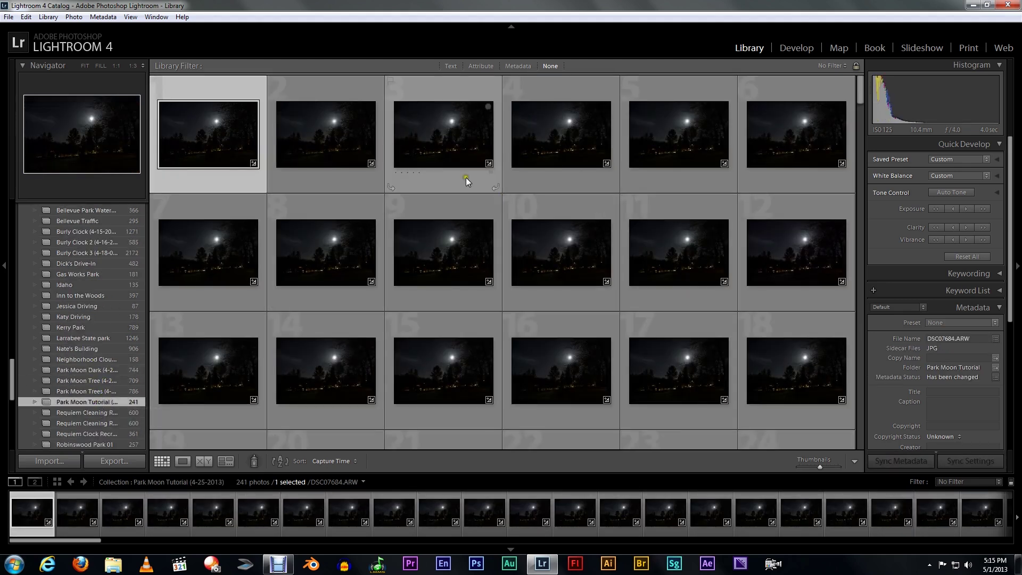
Open photo 172 of the collection, DSC07855.ARW, in the Develop module and reset all its adjustments.
scroll(646, 187, "down", 3)
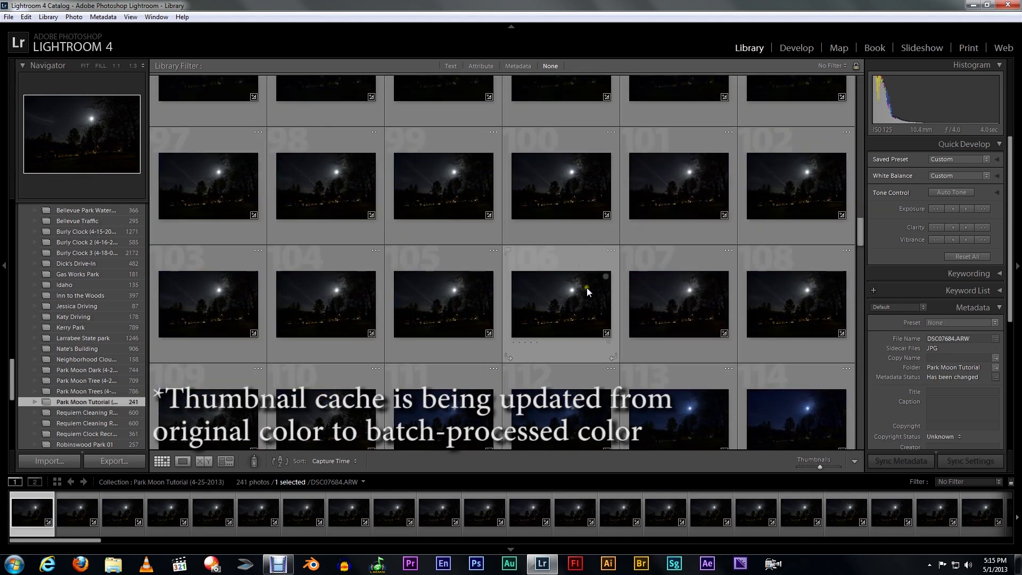
scroll(586, 287, "down", 10)
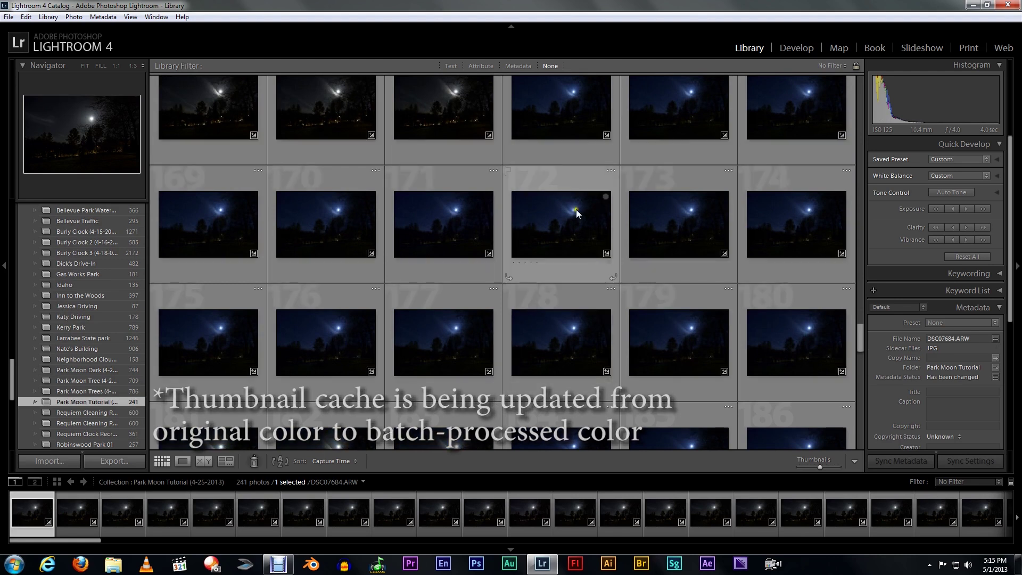
left_click(560, 214)
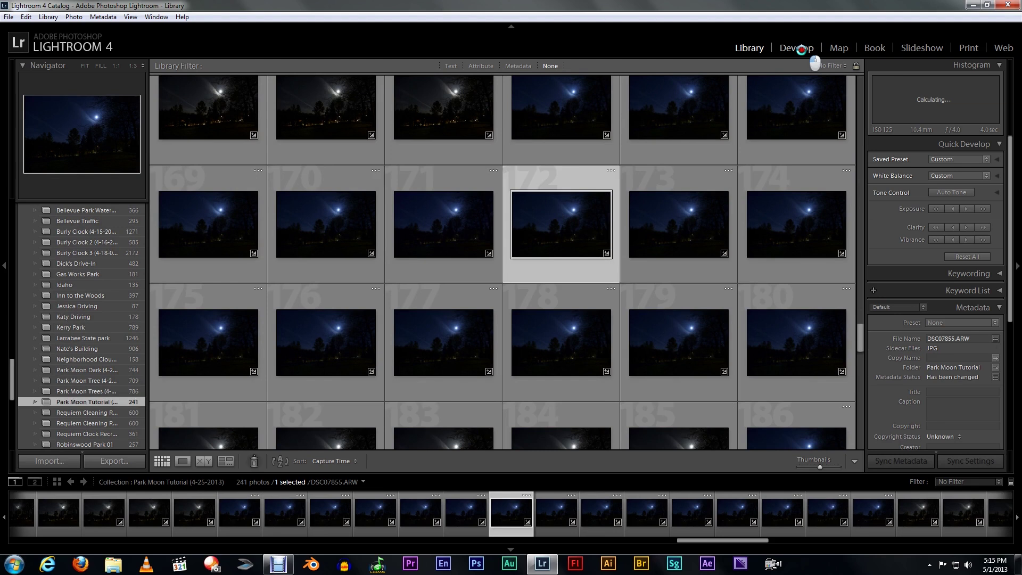
left_click(799, 48)
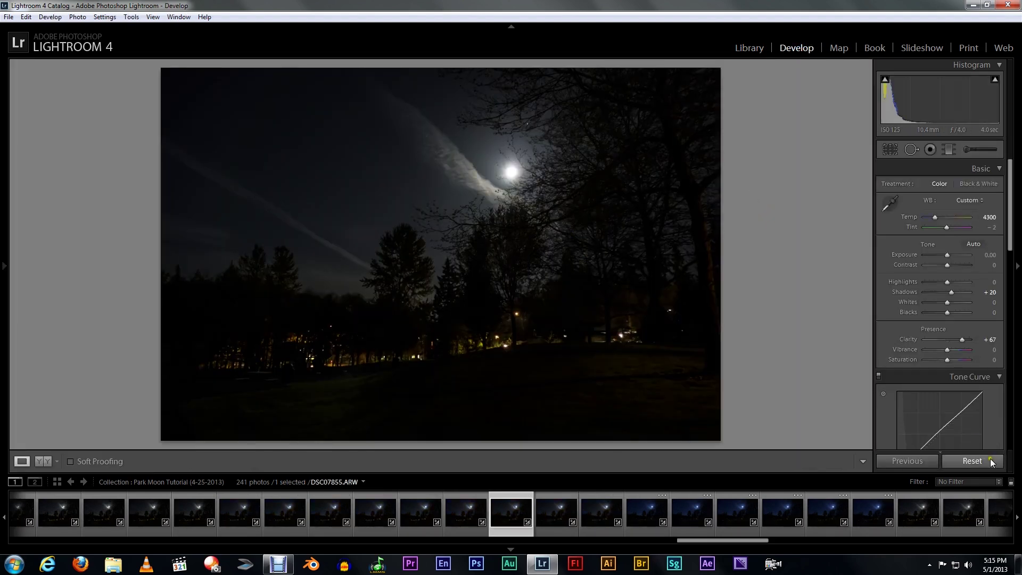
left_click(979, 460)
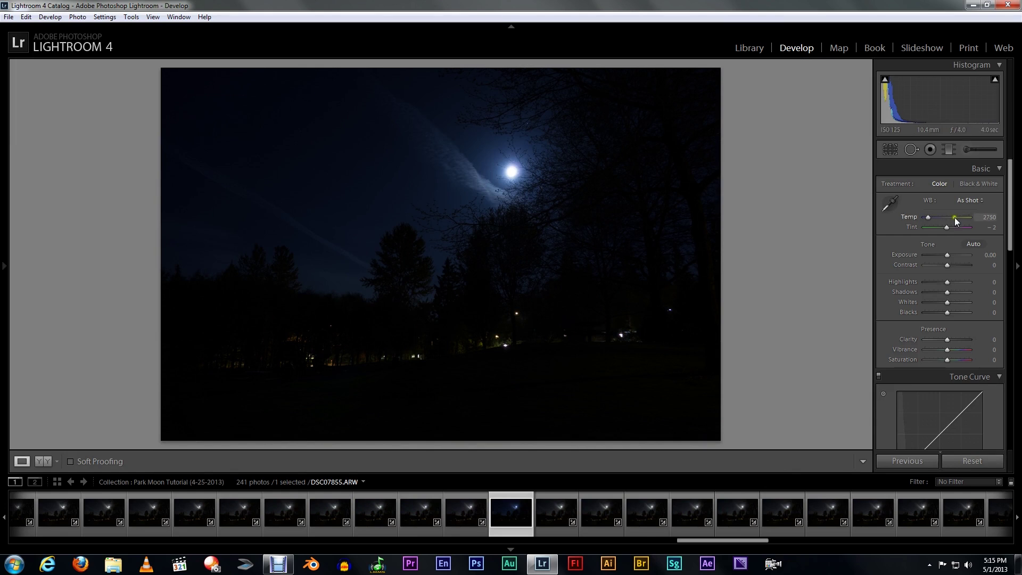
Set the photo's white balance temperature to 4300 and raise the shadows to +100.
left_click_drag(929, 222, 938, 220)
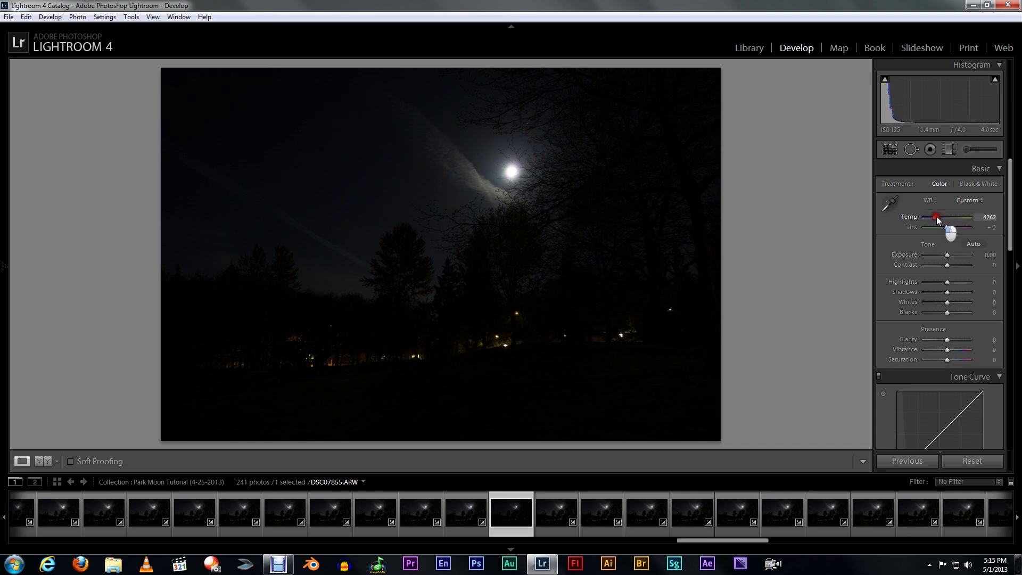
left_click(990, 218)
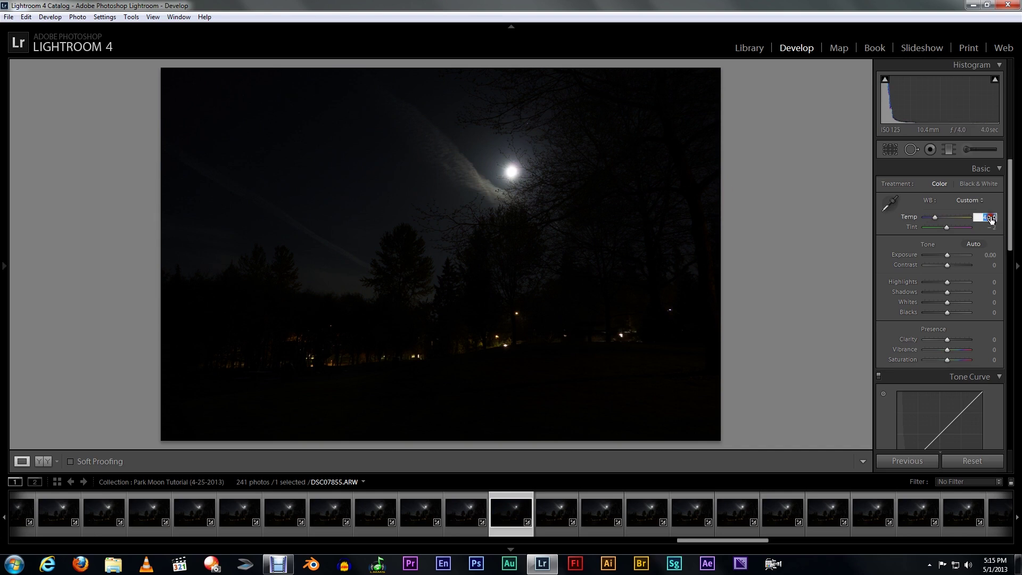
type("5")
key("Return")
left_click_drag(948, 292, 977, 293)
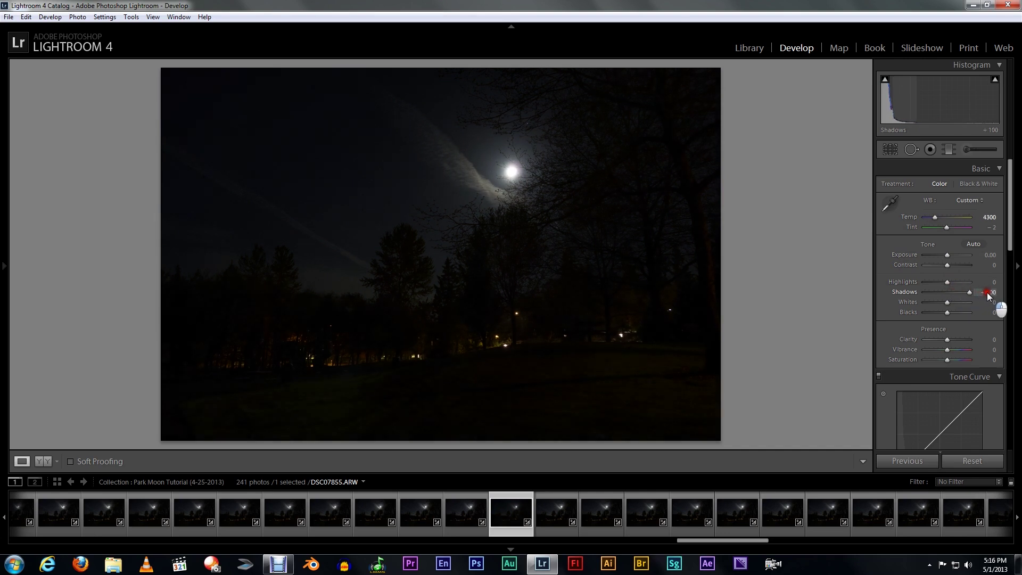
Try an exposure of +2.62, inspect the trees up close, and undo the exposure change.
left_click_drag(948, 256, 961, 256)
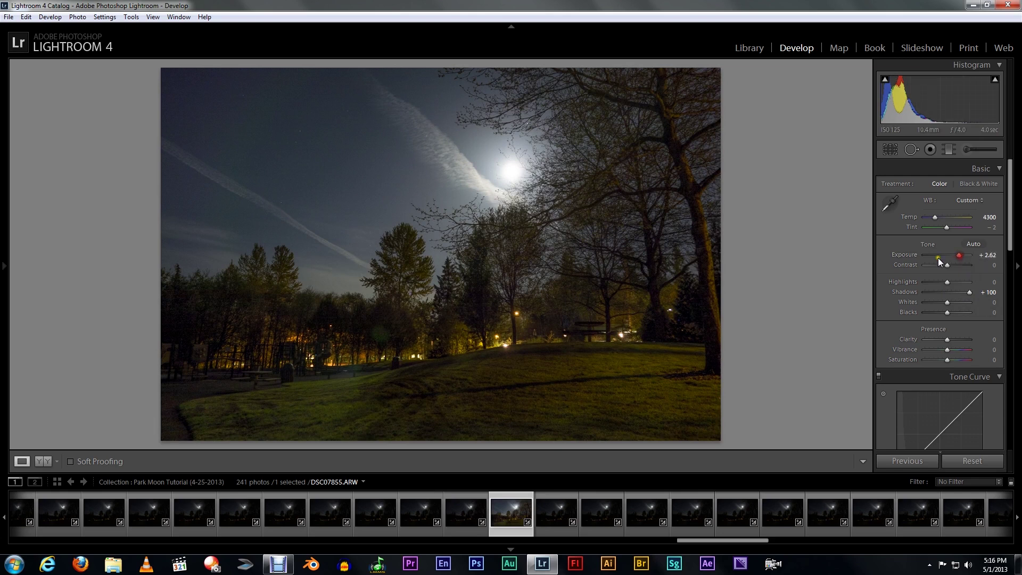
left_click(606, 304)
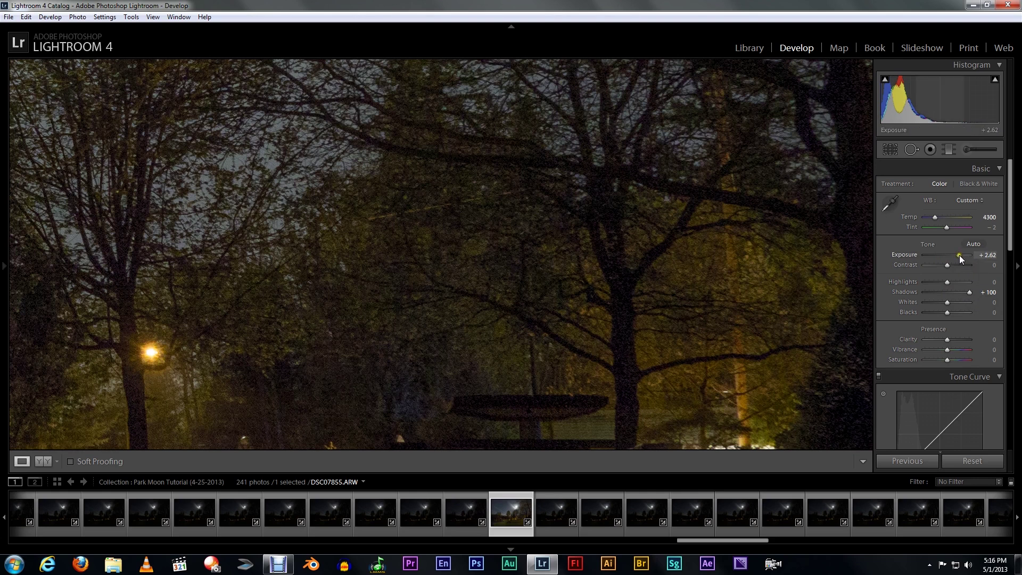
left_click(642, 282)
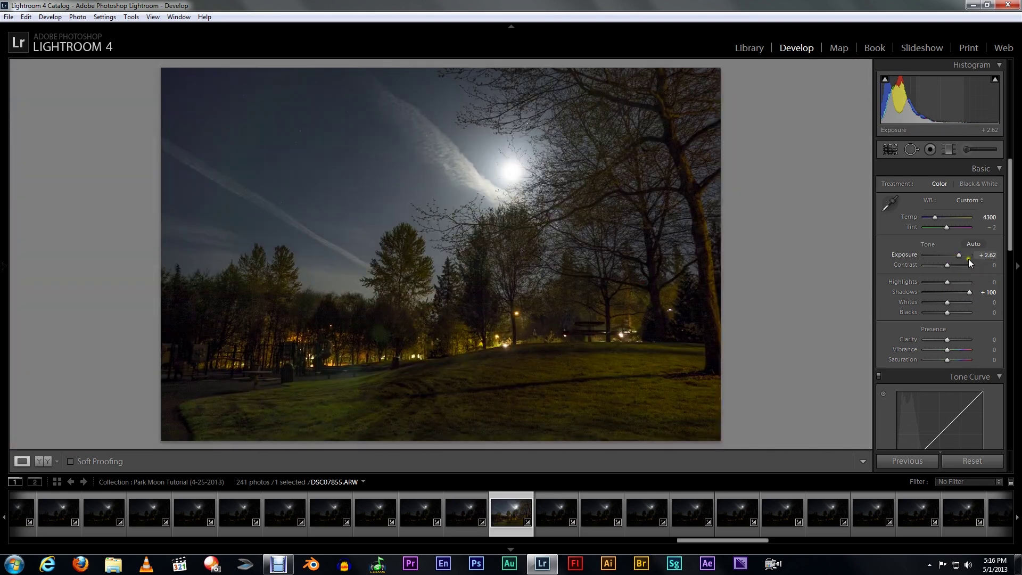
key("ctrl+z")
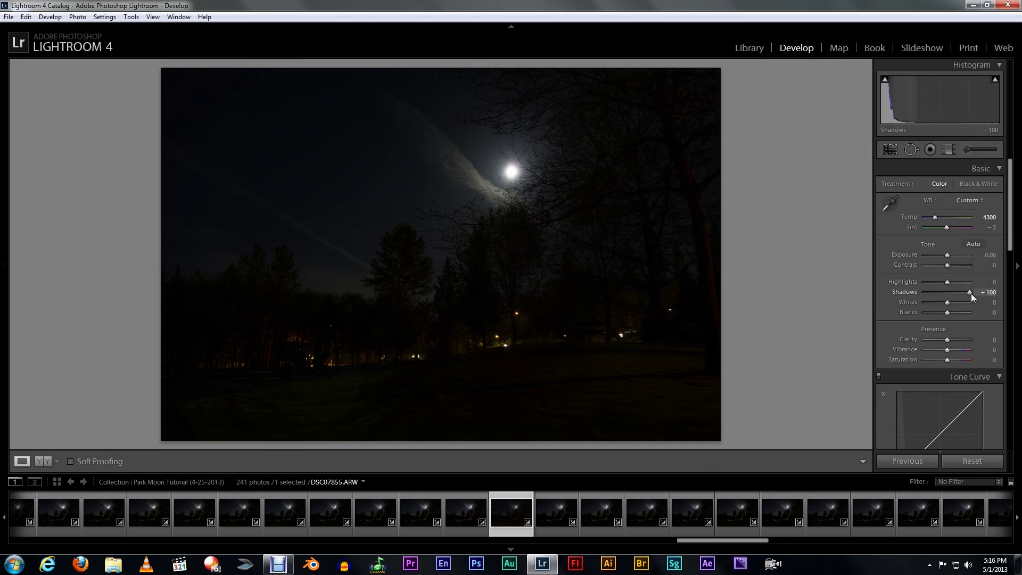
Raise the clarity to +67 while viewing the moon and clouds up close.
left_click(526, 193)
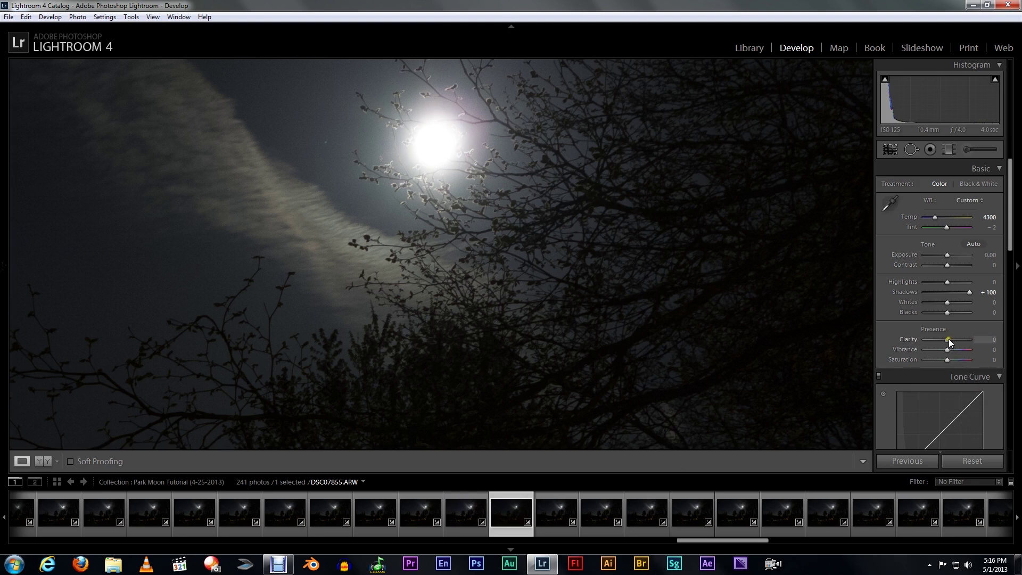
left_click_drag(949, 342, 962, 345)
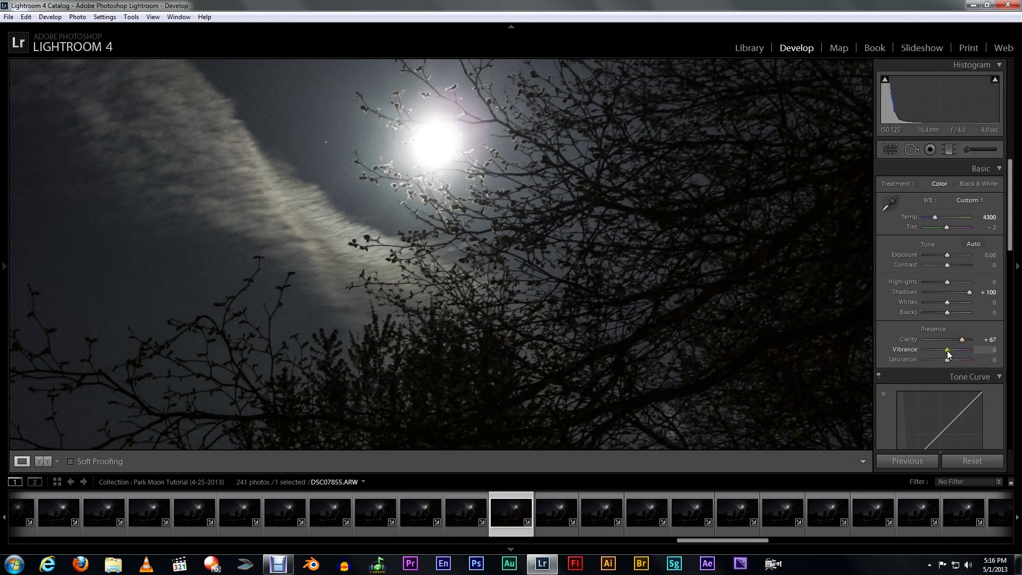
Try raising the contrast to about +62 and undo the contrast change.
scroll(1011, 237, "down", 1)
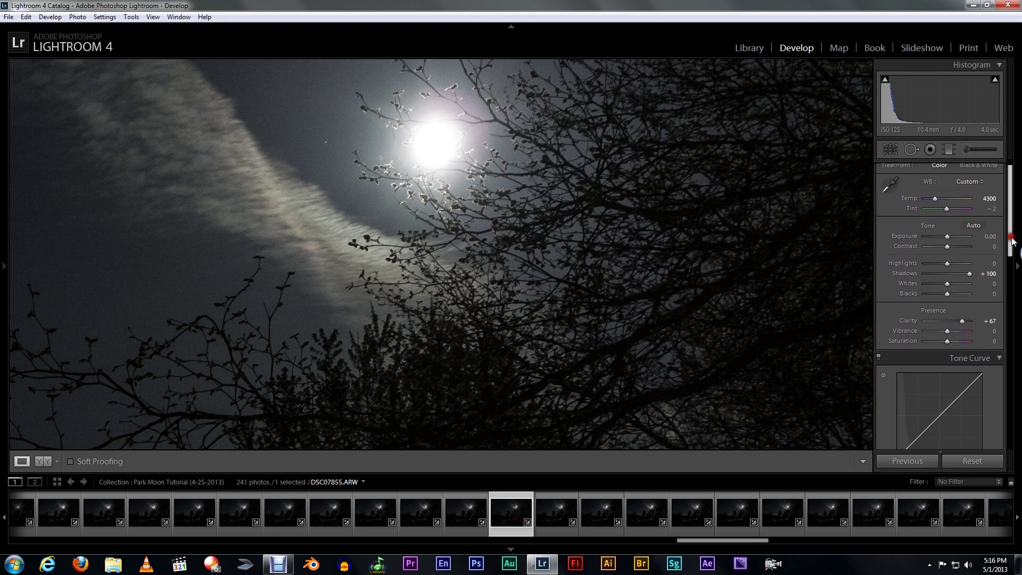
scroll(1013, 230, "up", 1)
left_click_drag(947, 265, 961, 270)
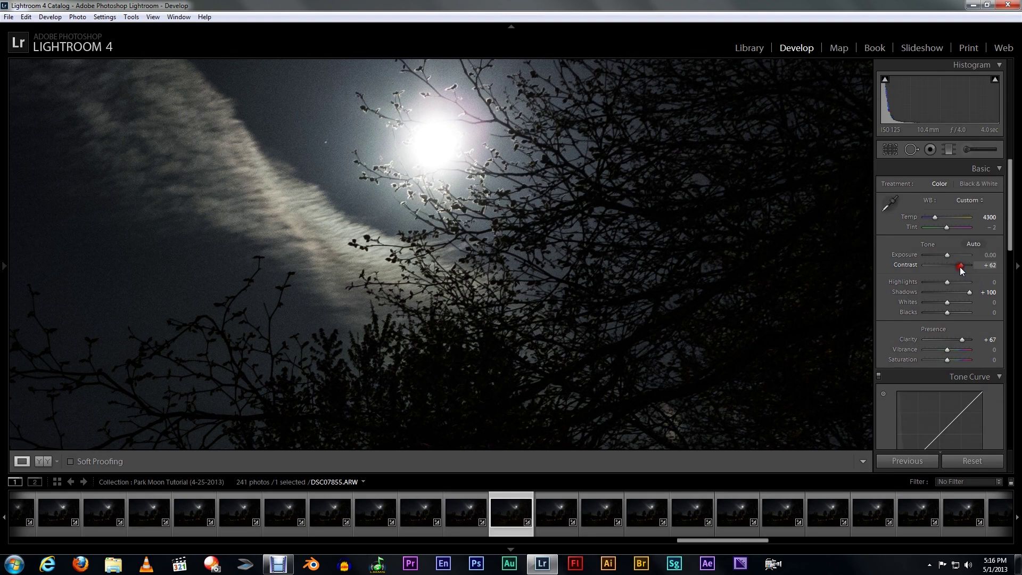
key("ctrl+z")
Try luminance noise reduction values of 10 and 20, checking the noise around the moon.
left_click_drag(1008, 223, 1018, 390)
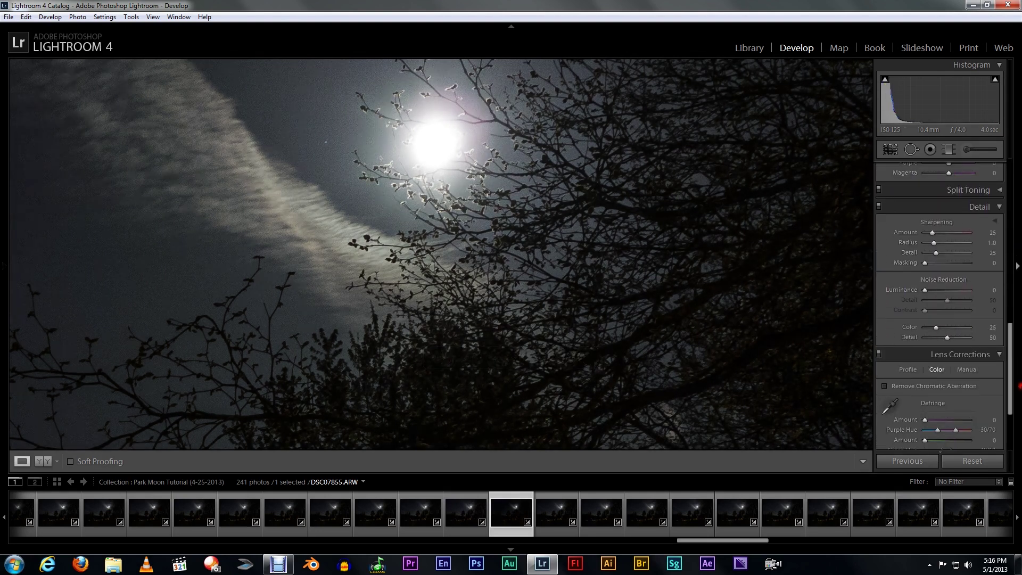
left_click(979, 291)
type("10")
key("Return")
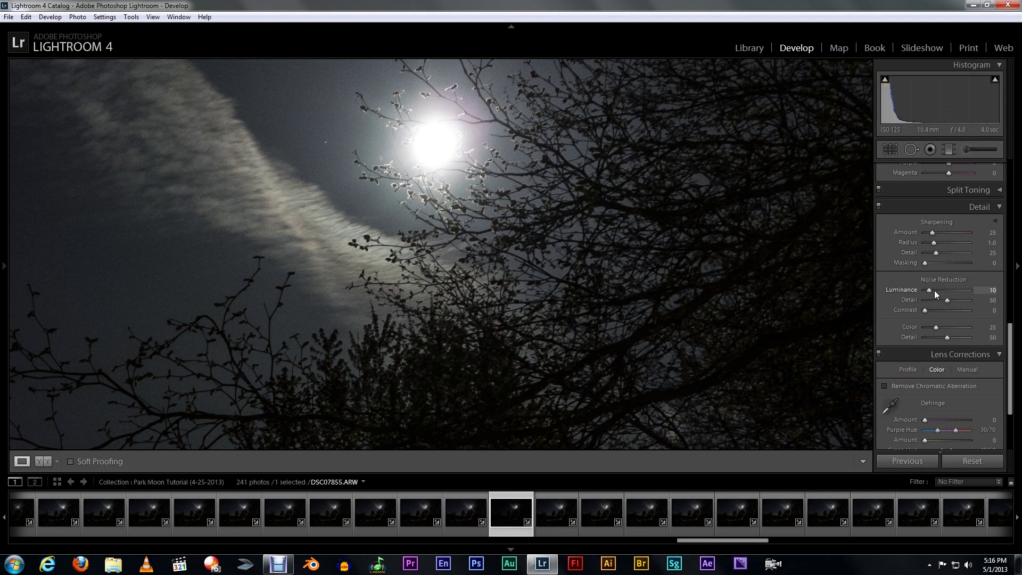
left_click_drag(487, 158, 455, 263)
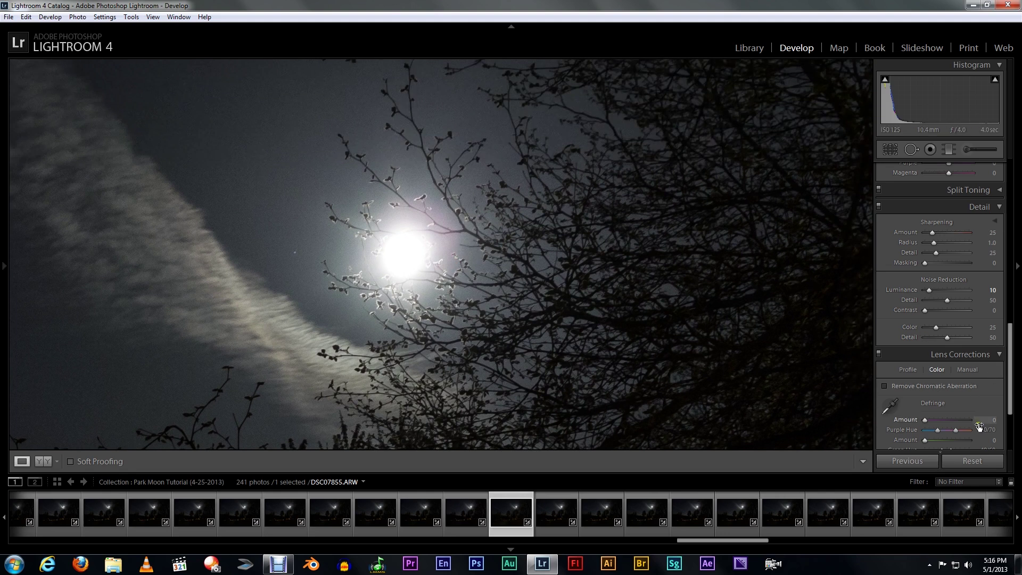
left_click(991, 290)
type("20")
key("Return")
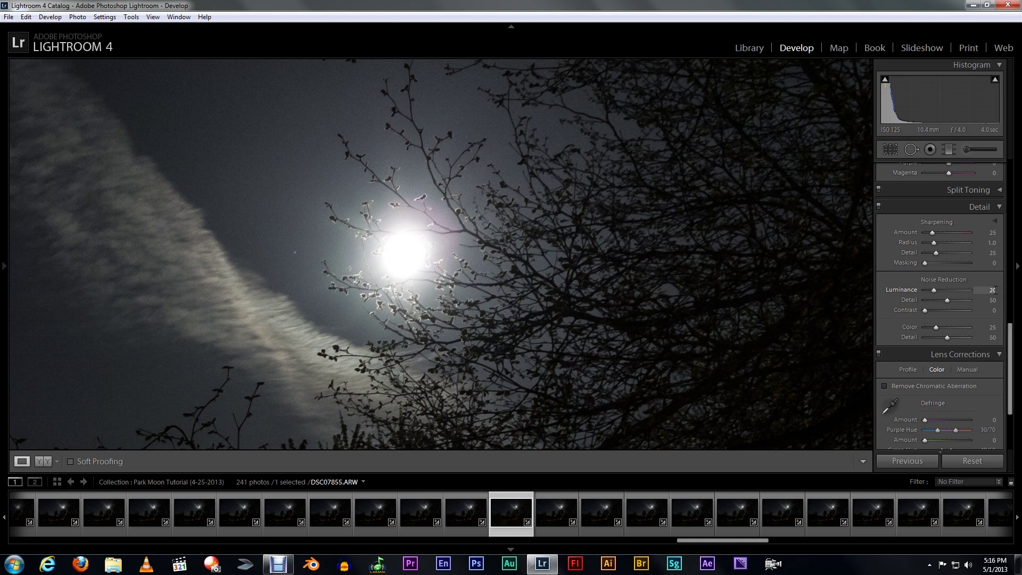
Set the luminance noise reduction to 70 and check its effect on the moon, clouds and branches.
left_click(992, 290)
key("Return")
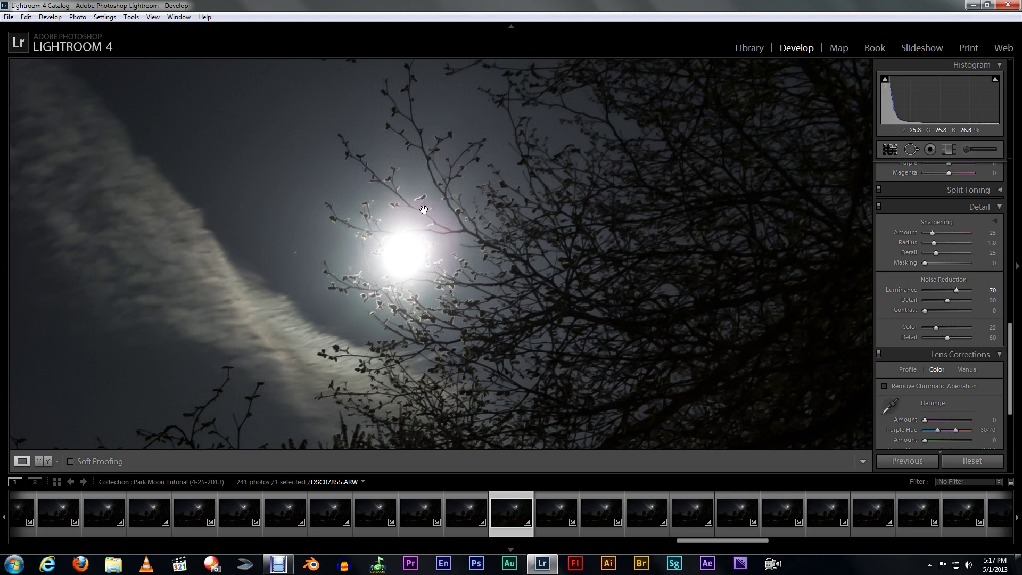
left_click_drag(446, 210, 559, 278)
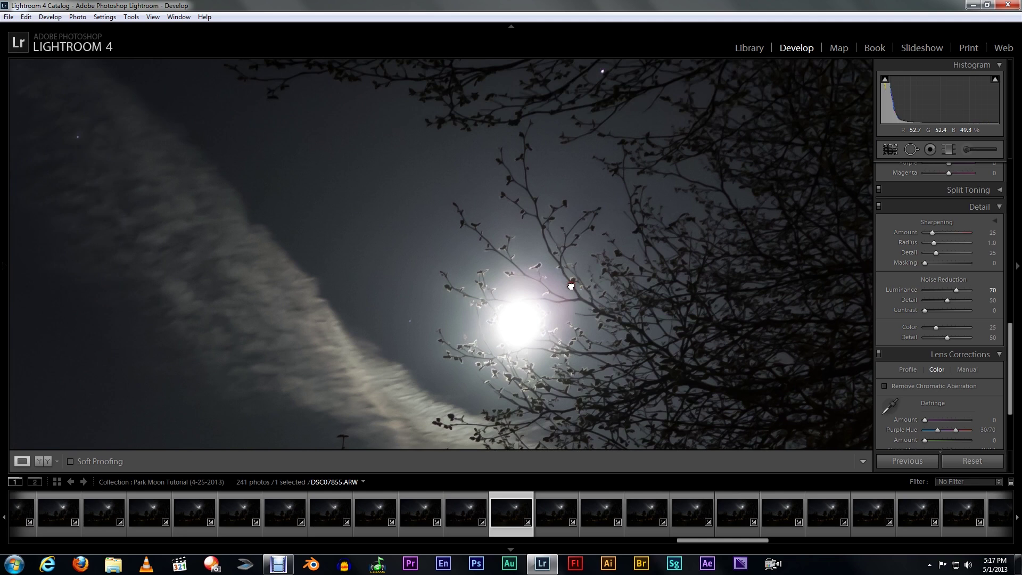
left_click_drag(644, 308, 569, 247)
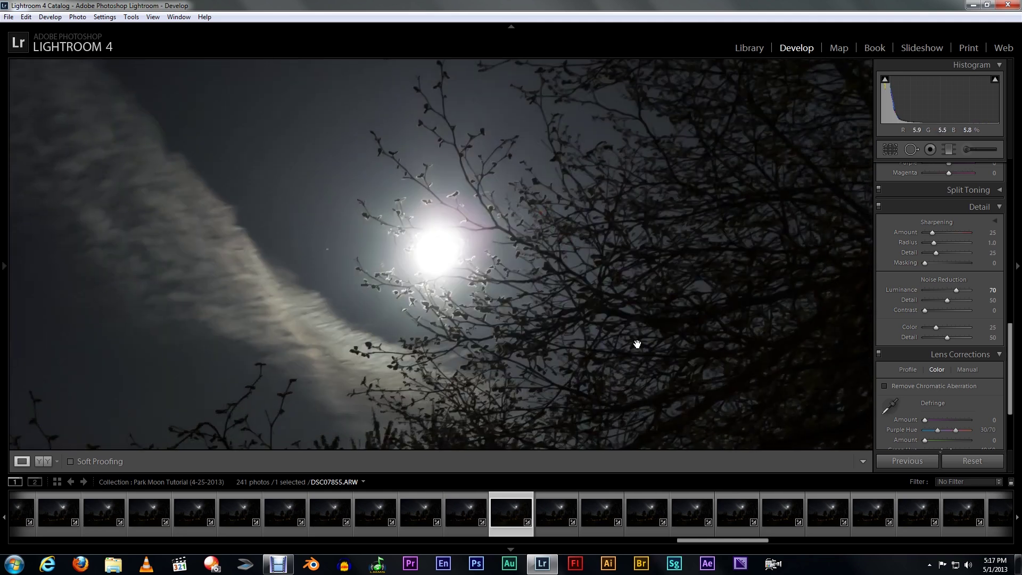
Switch to the preceding photo in the collection, DSC07854.ARW, and view it in full.
key("z")
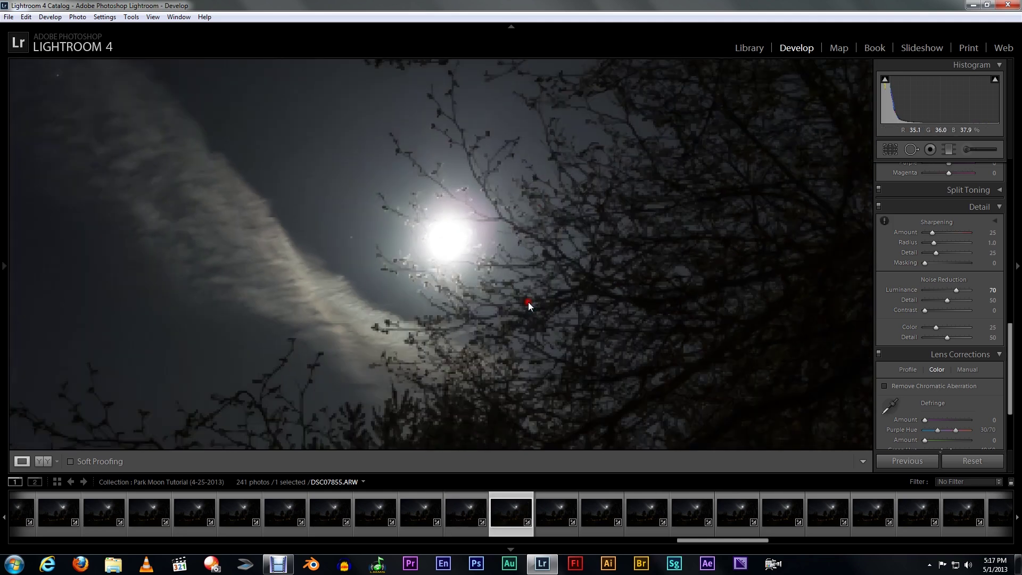
left_click(465, 513)
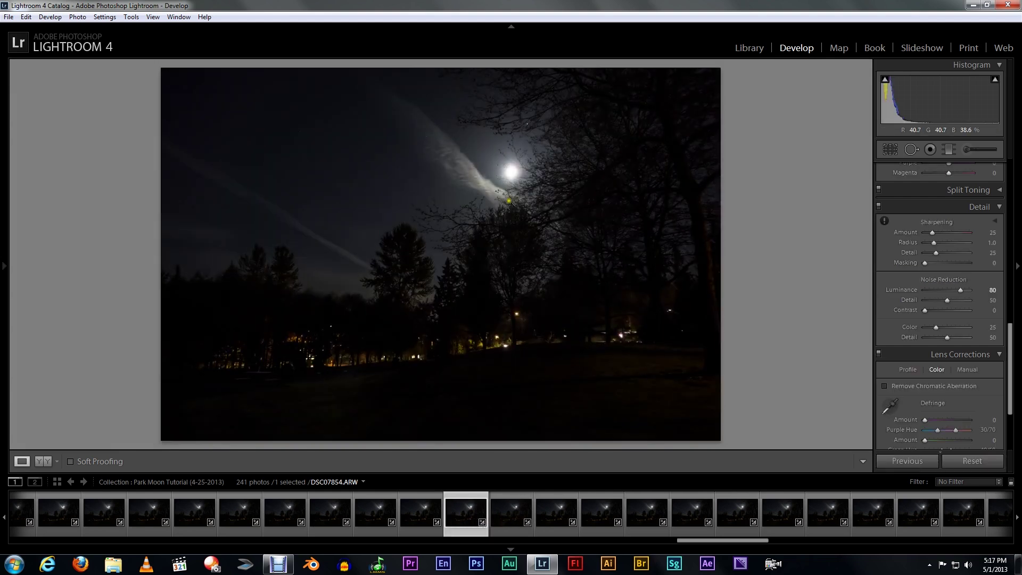
Compare photo DSC07855.ARW with DSC07854.ARW at full view, ending on DSC07854.ARW.
left_click(515, 512)
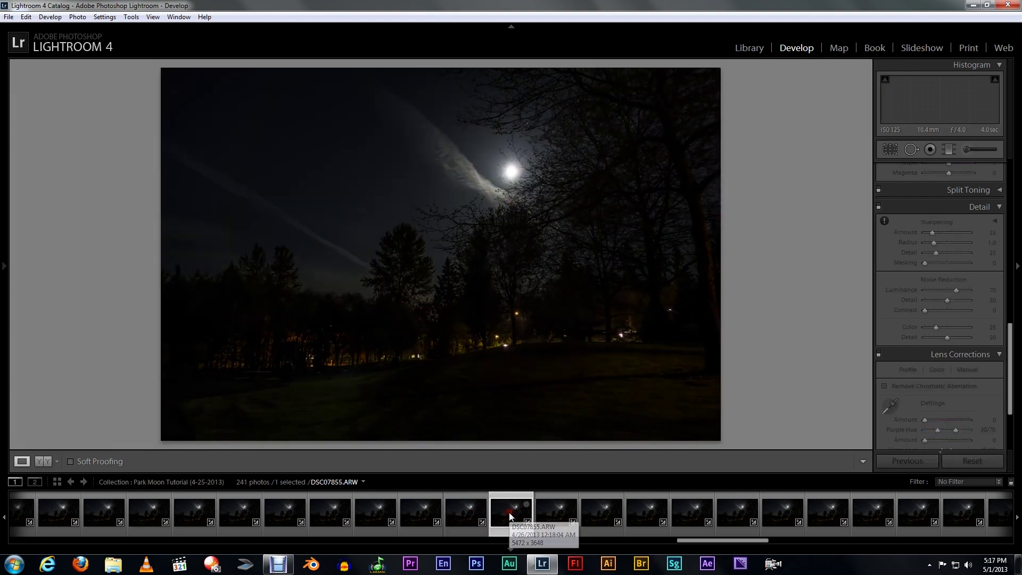
left_click(471, 513)
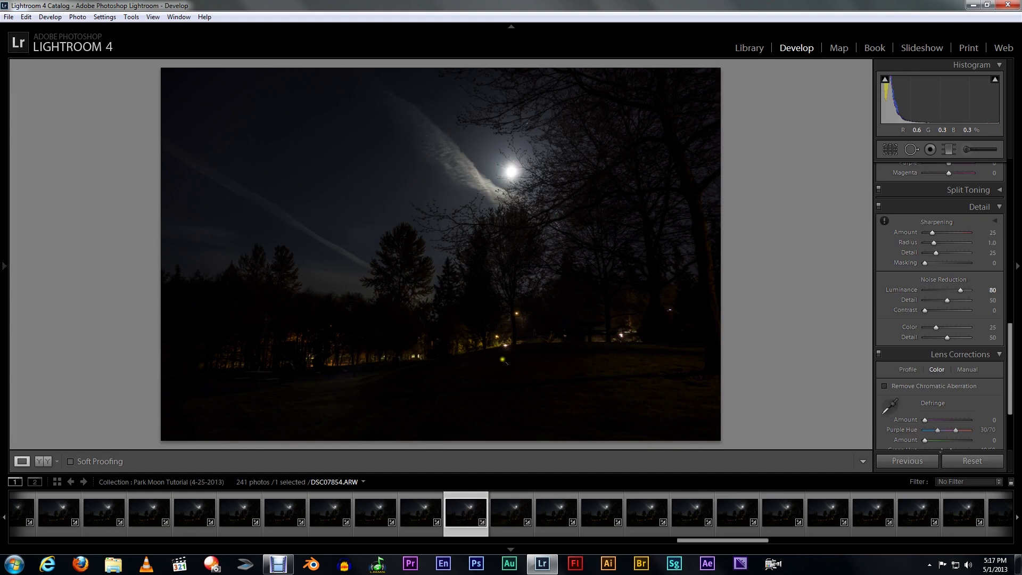
key("ctrl+a")
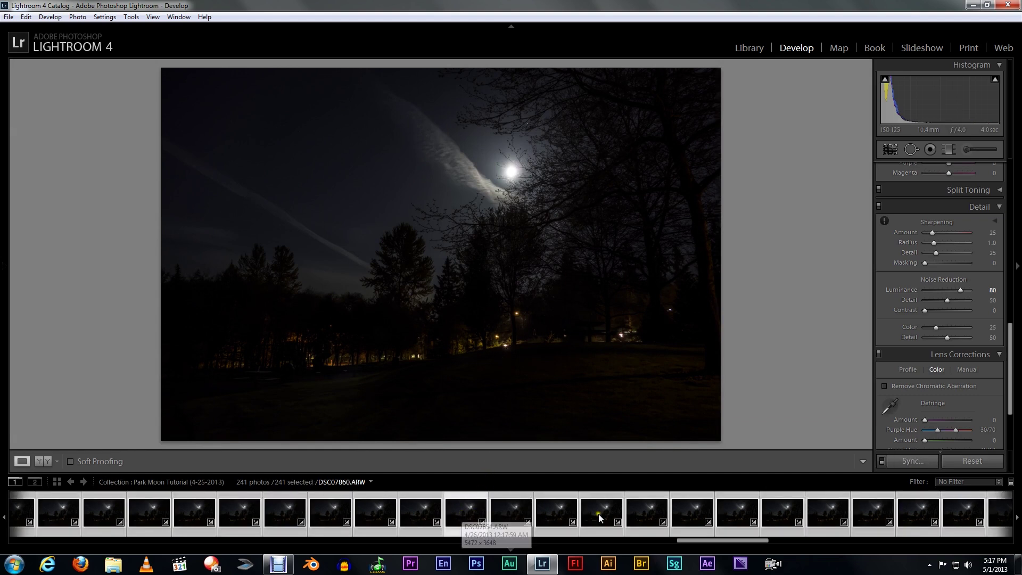
left_click(911, 461)
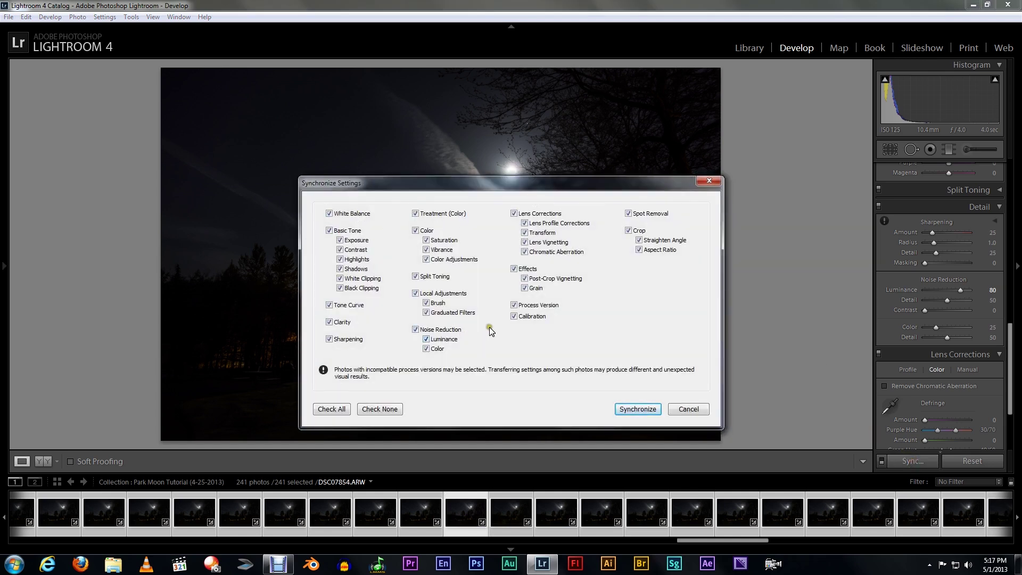
left_click(692, 409)
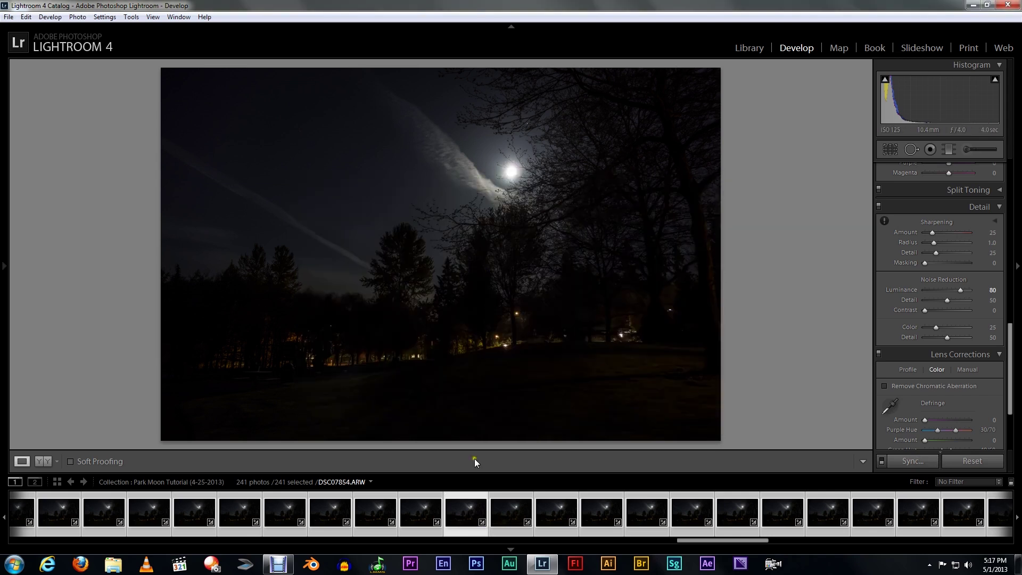
Synchronize all develop settings from DSC07854.ARW to the adjacent photo DSC07855.ARW.
left_click(514, 518)
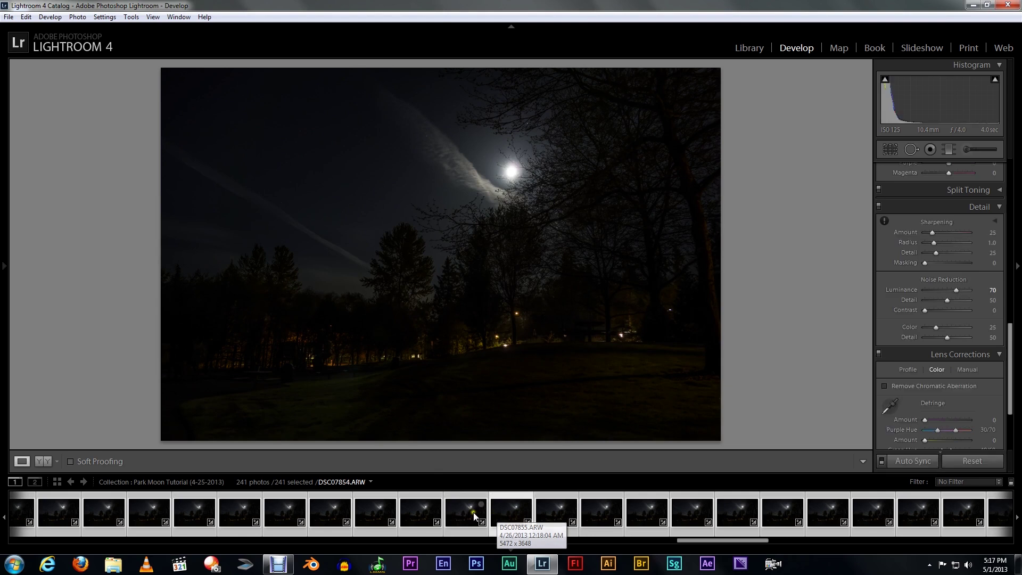
left_click(486, 514)
left_click(486, 514)
left_click(512, 514, "ctrl")
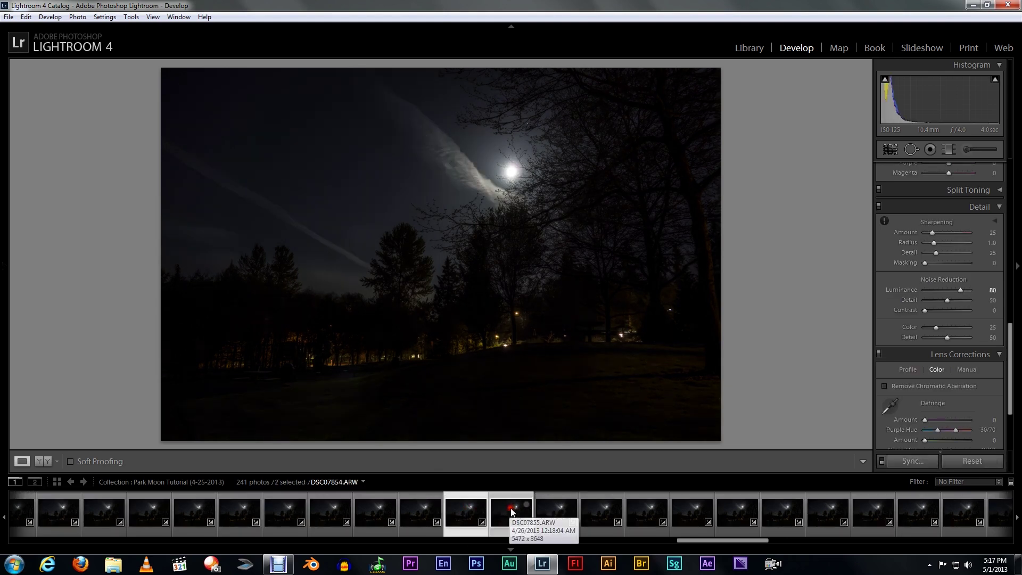
left_click(914, 461)
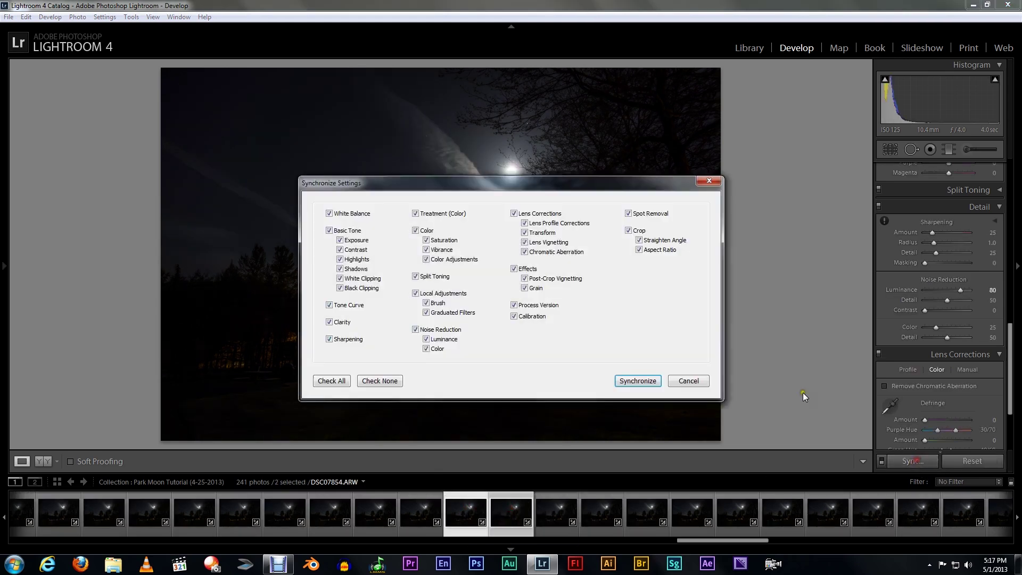
left_click(643, 383)
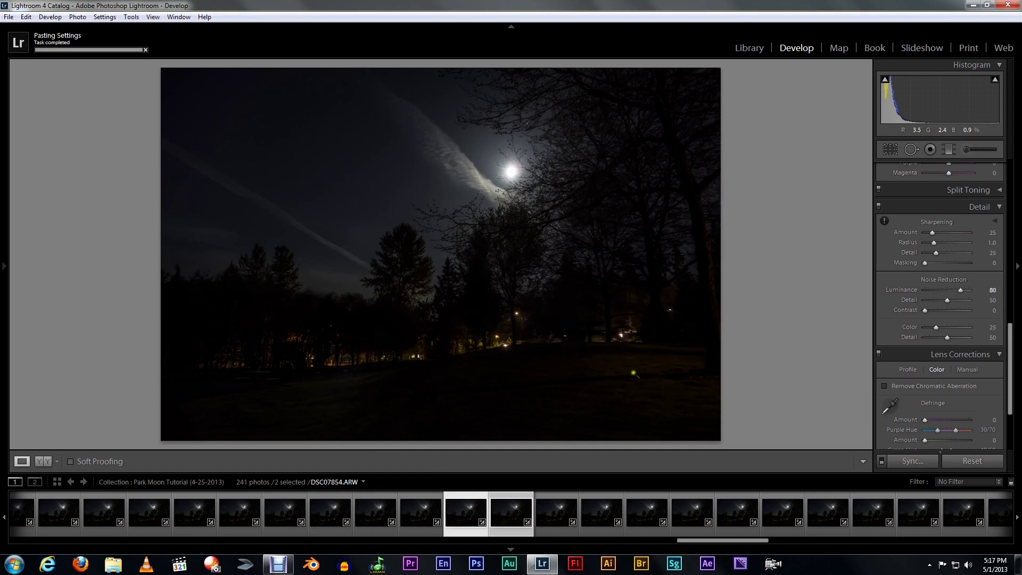
Browse the Park Moon Tree and Park Moon Dark collections in the library, ending on Park Moon Tree.
left_click(750, 48)
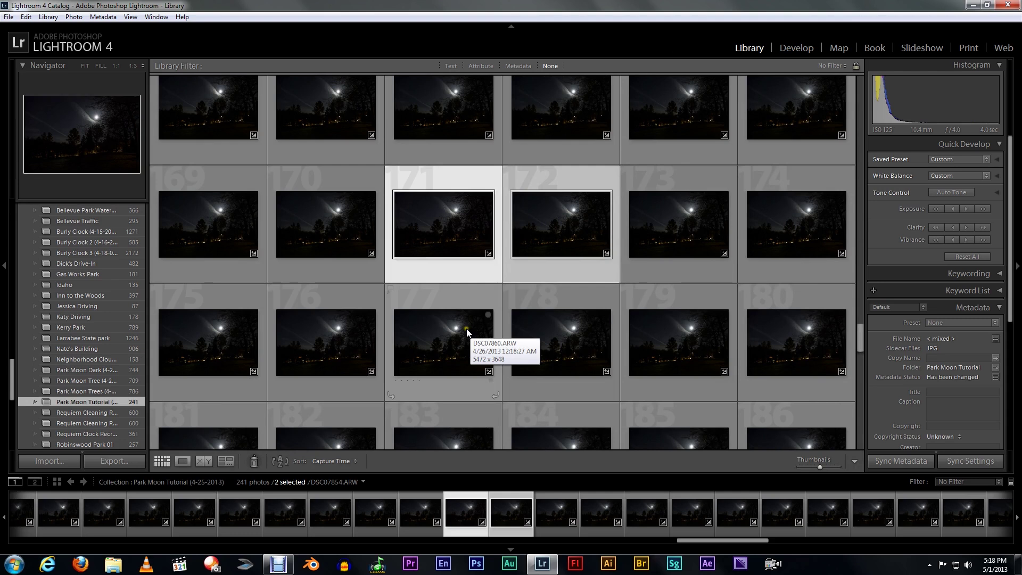
left_click(99, 390)
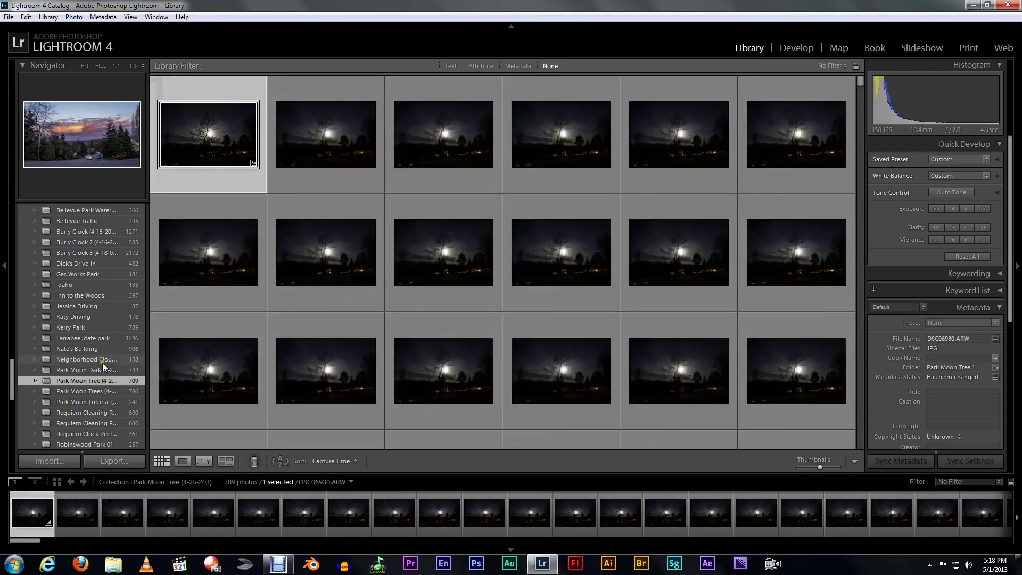
left_click(96, 371)
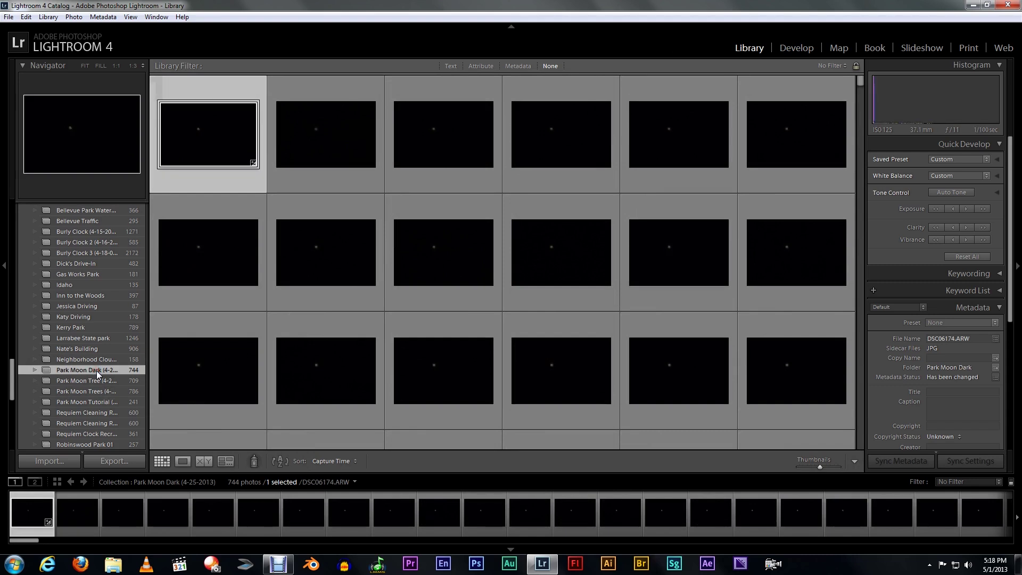
left_click(94, 382)
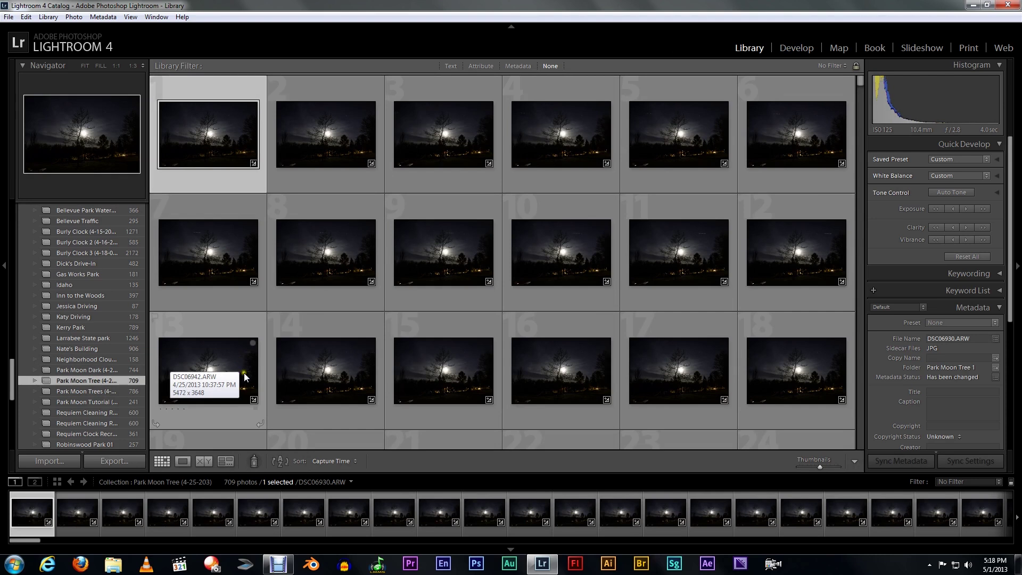
Open DSC07416a.ARW from the Whtie Streak Example collection for developing and inspect its horizontal white streak up close.
scroll(145, 374, "down", 3)
scroll(136, 376, "down", 5)
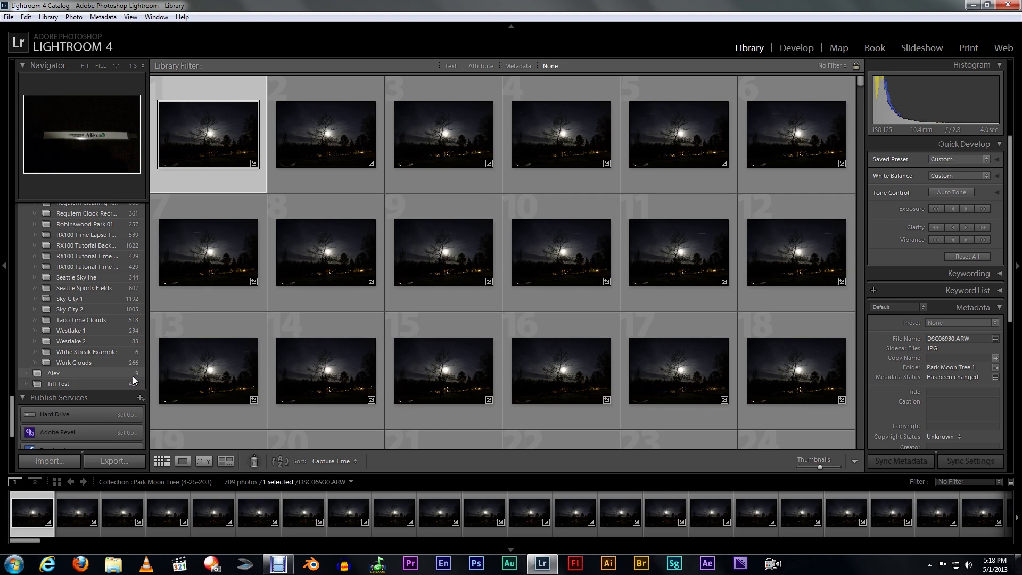
left_click(105, 351)
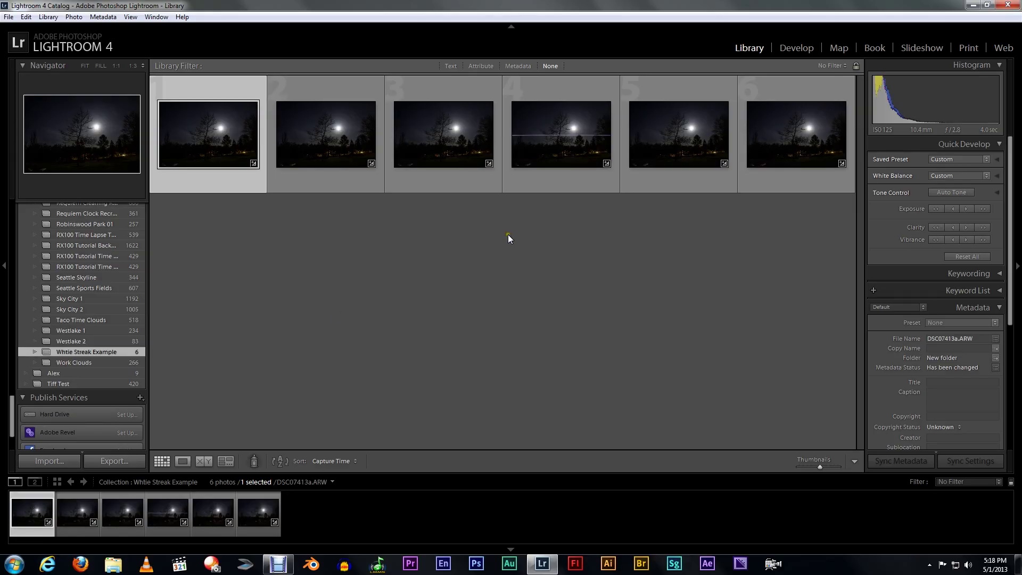
left_click(549, 127)
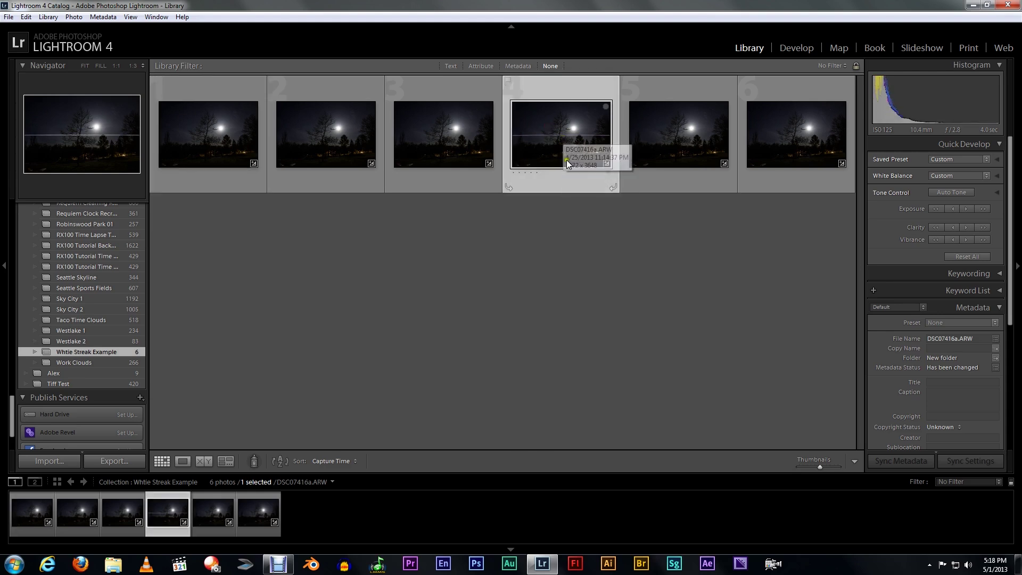
left_click(811, 47)
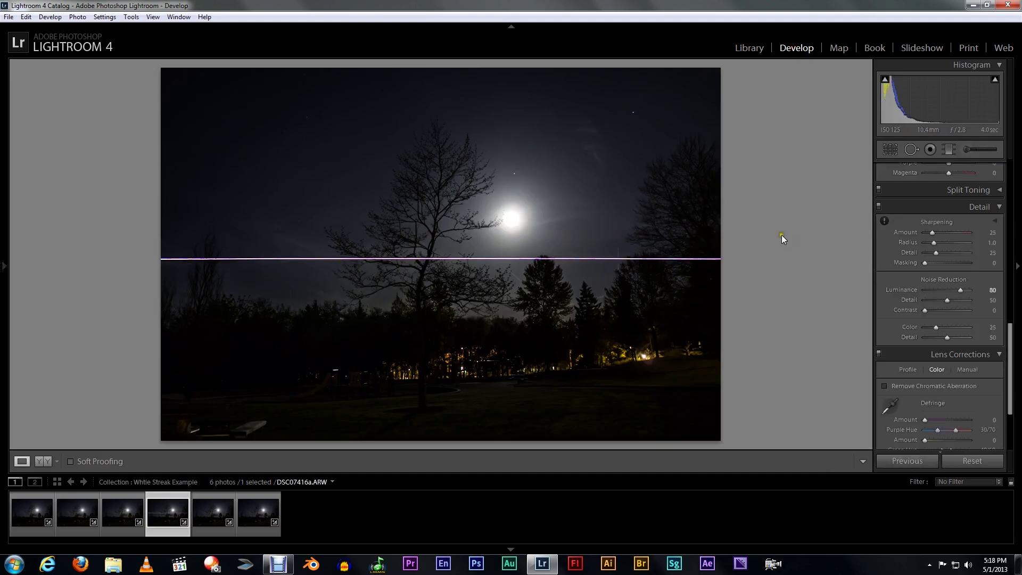
left_click(436, 255)
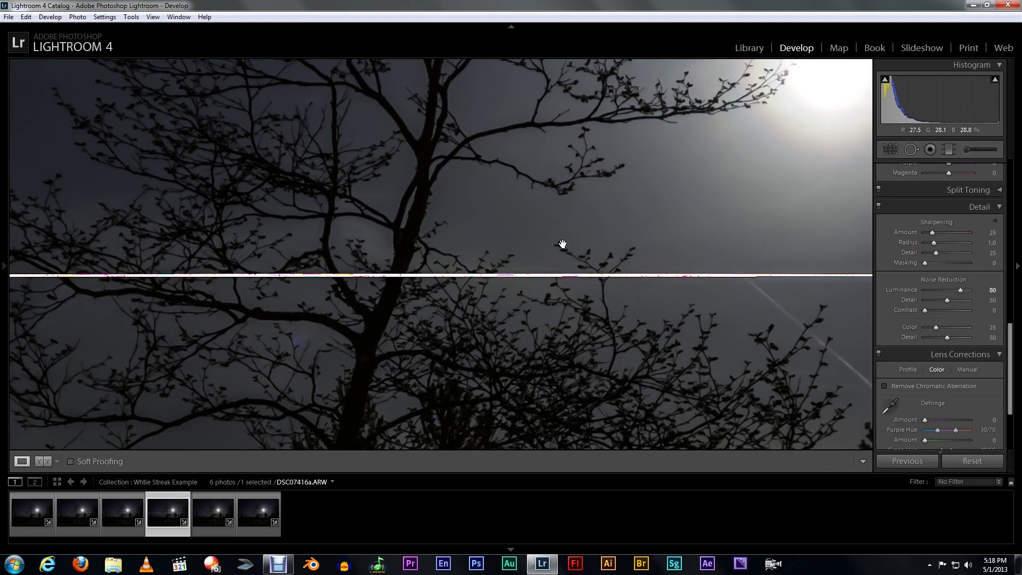
left_click(563, 243)
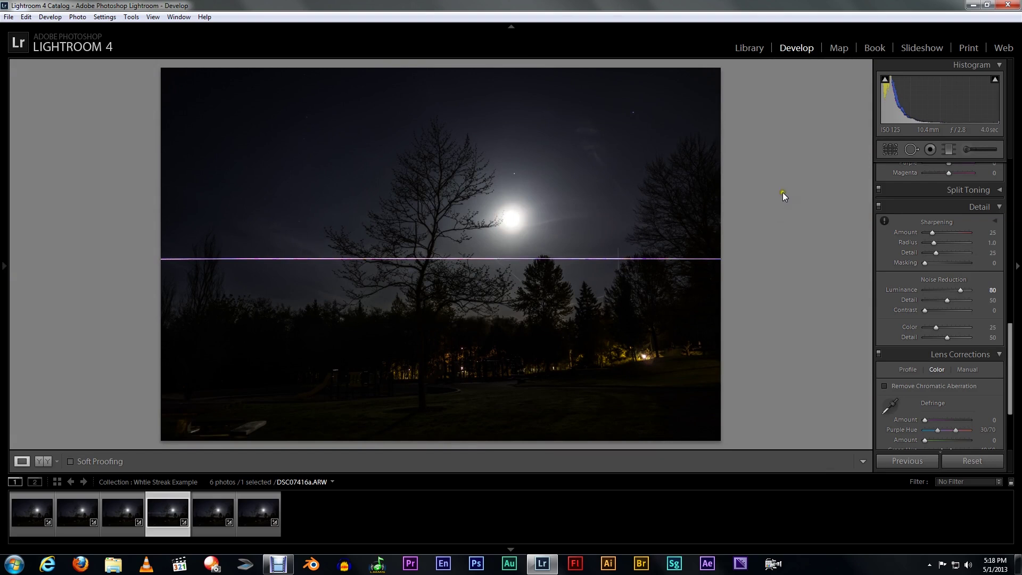
Open the streaked photo DSC07416a.ARW and the preceding DSC07415a.ARW from the library for editing in Adobe Photoshop CS6.
left_click(756, 49)
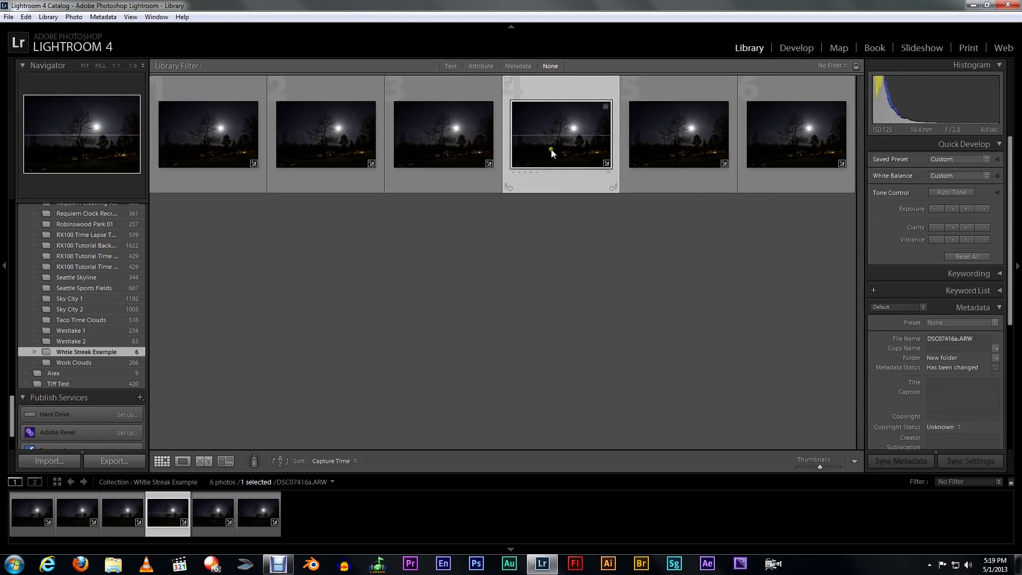
left_click(455, 129, "ctrl")
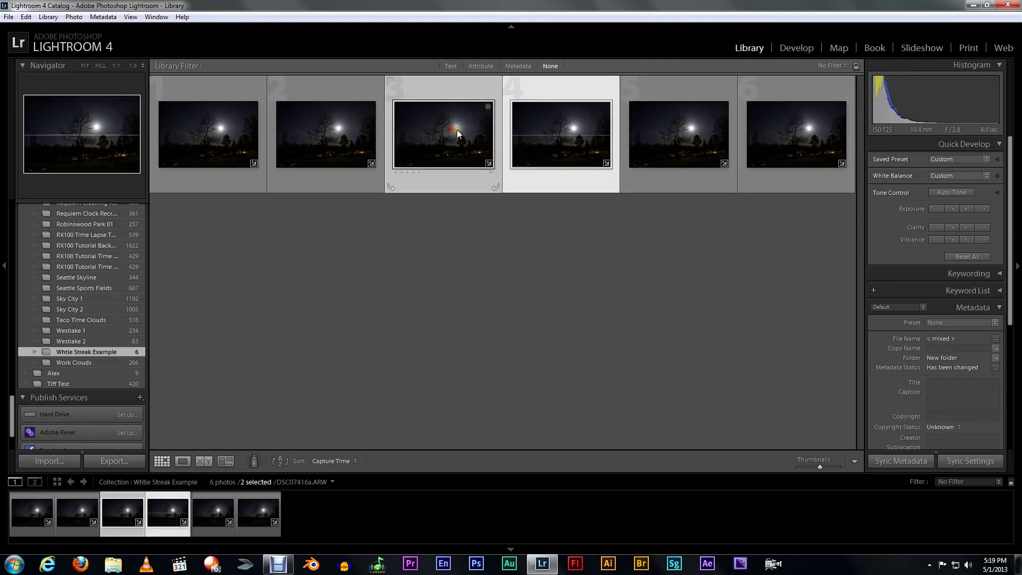
right_click(542, 121)
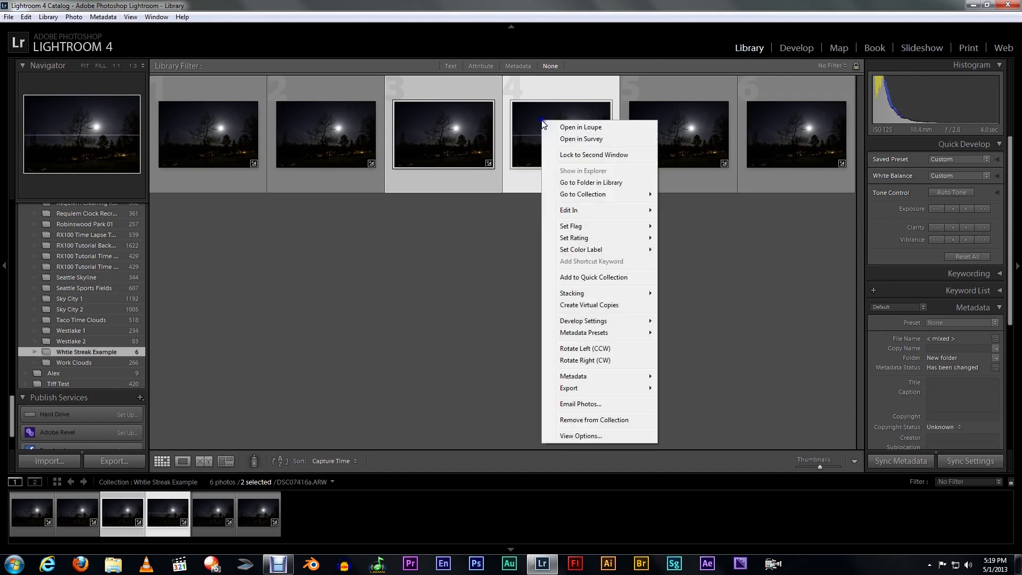
left_click(585, 211)
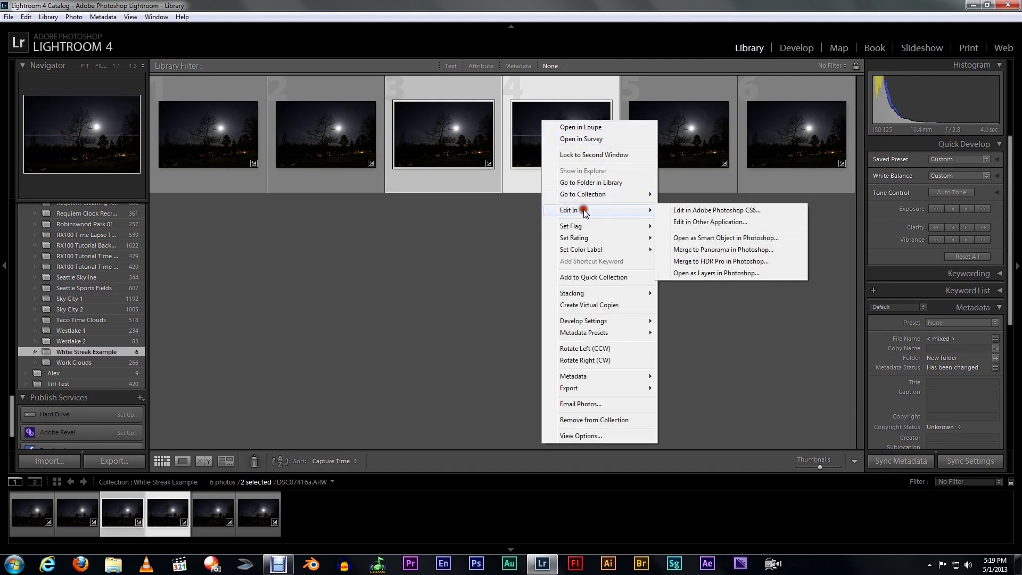
left_click(744, 210)
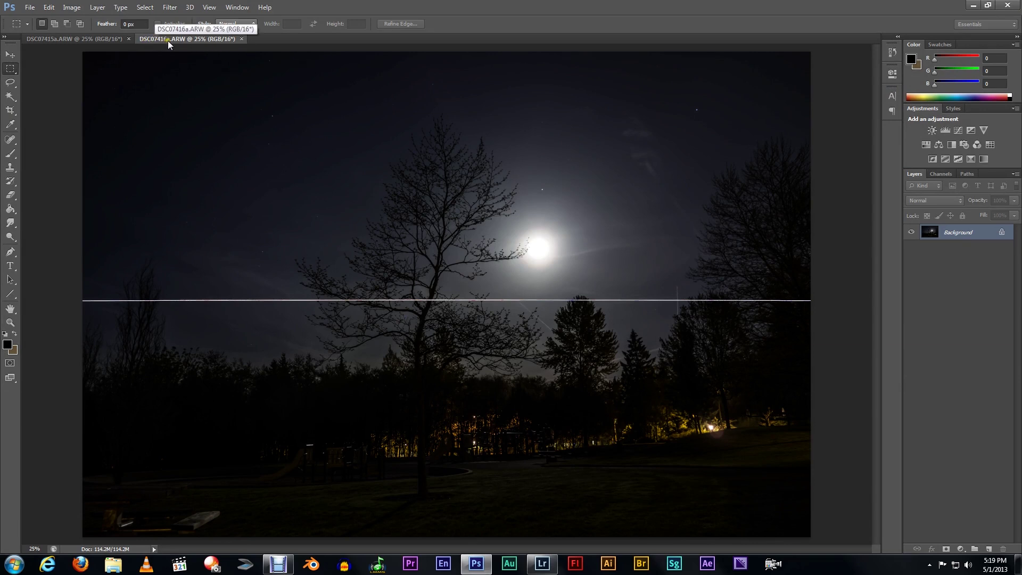
Copy the entire DSC07415a.ARW image and paste it as a new layer into DSC07416a.ARW.
left_click(101, 39)
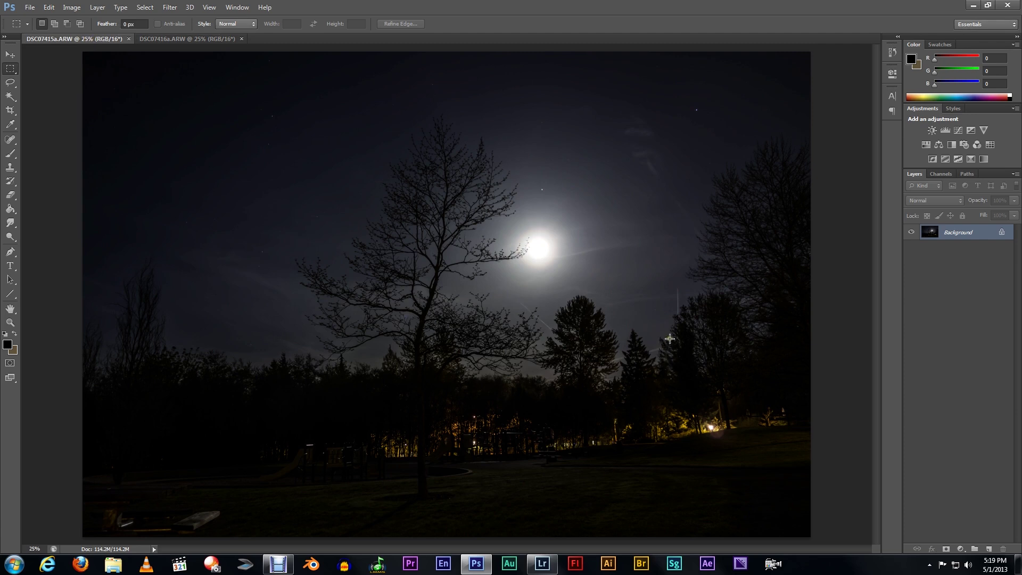
key("ctrl+a")
left_click(183, 38)
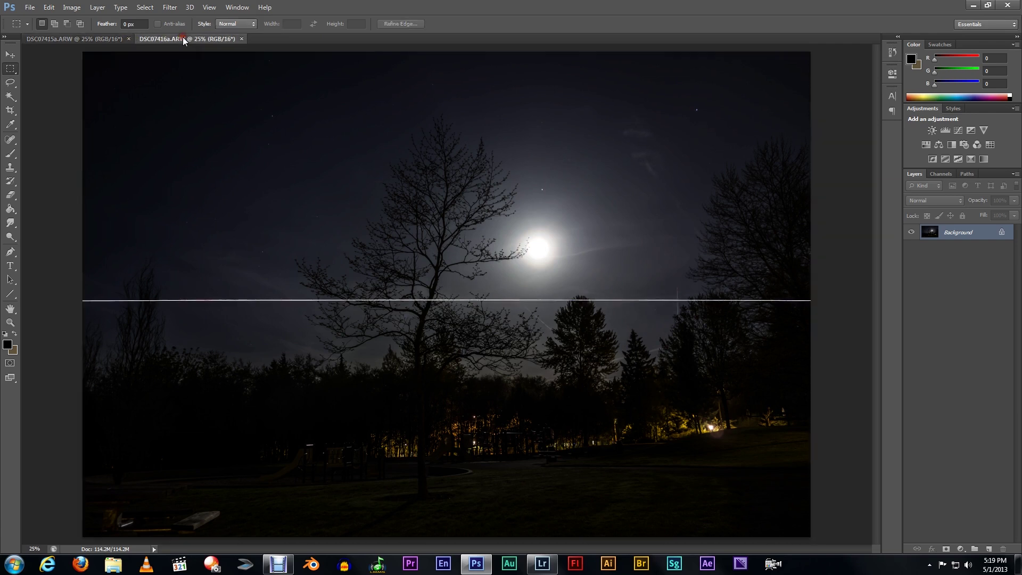
key("ctrl+v")
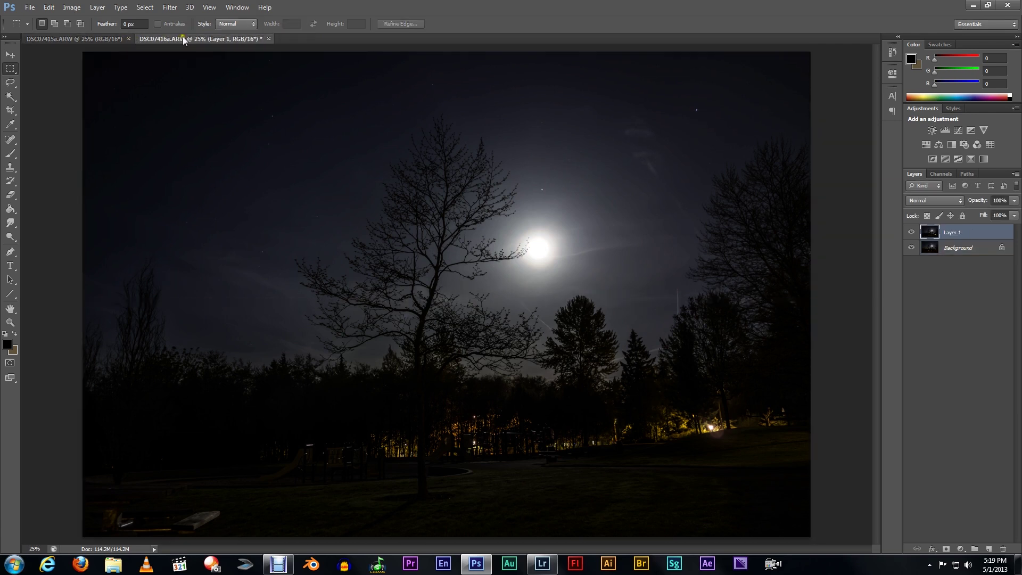
Close the DSC07415a.ARW document without saving its changes.
left_click(114, 39)
left_click(128, 39)
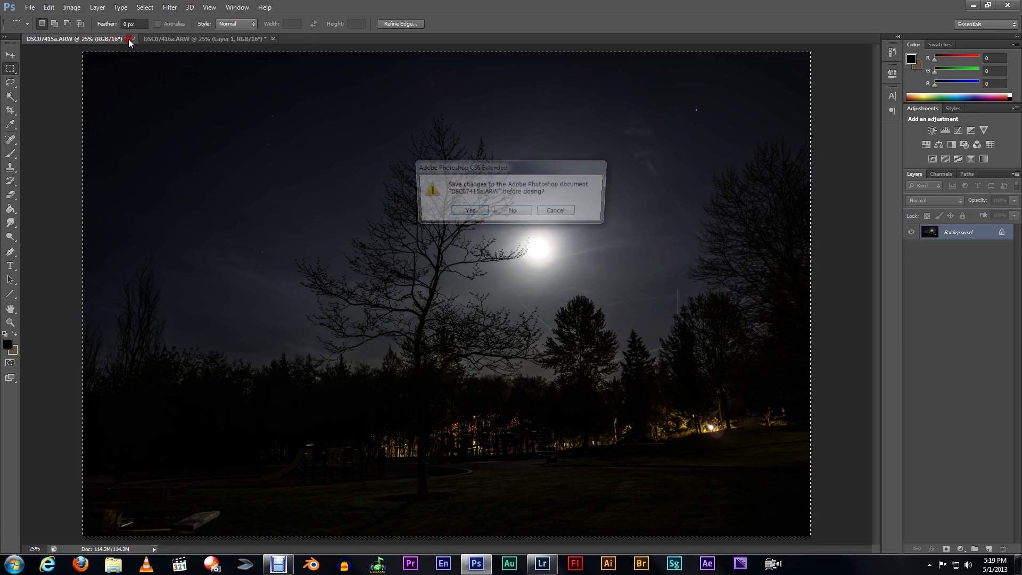
left_click(522, 212)
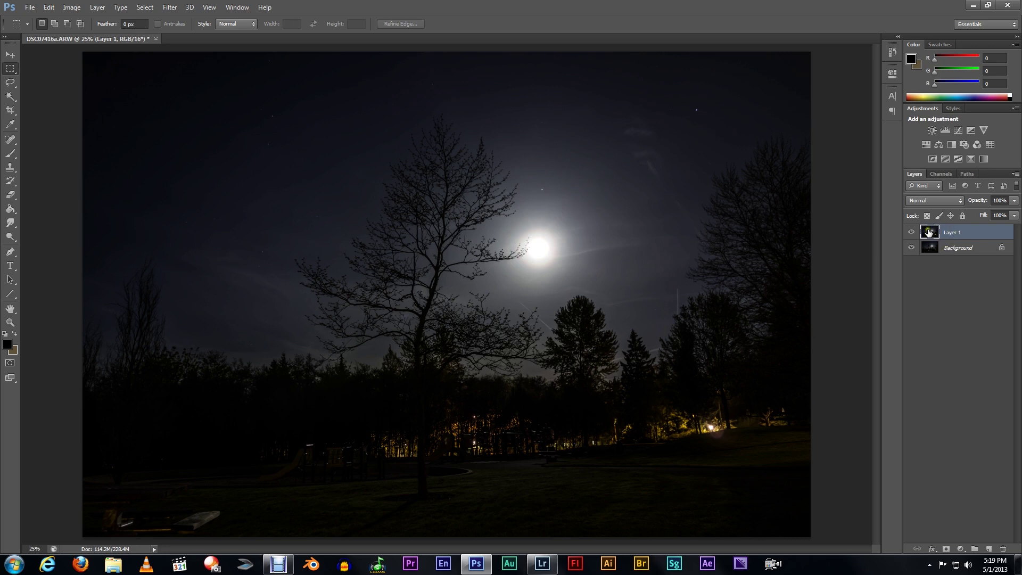
Duplicate the Background layer as "Background copy" and move the copy above Layer 1.
right_click(954, 249)
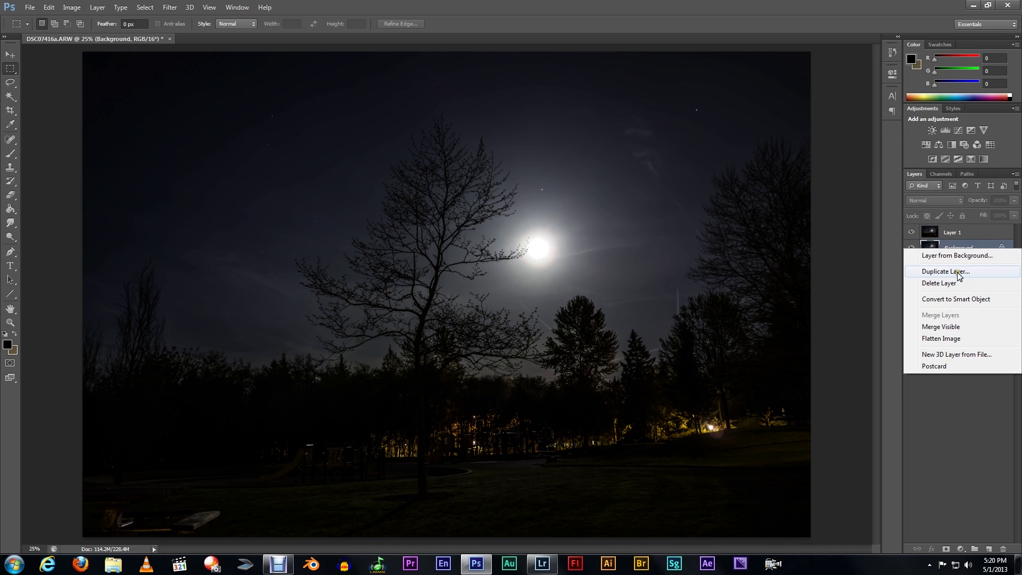
left_click(957, 271)
left_click(601, 196)
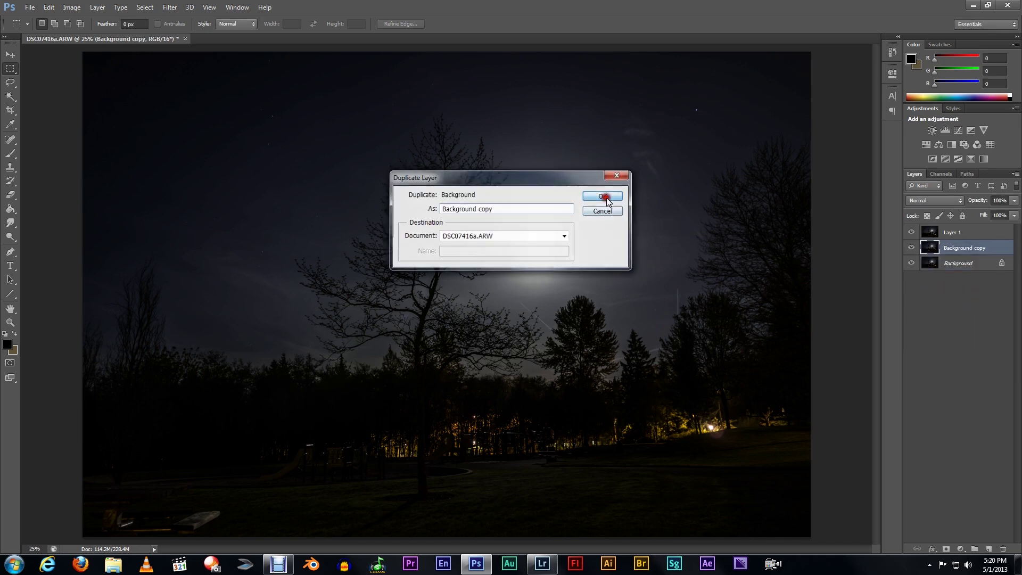
left_click_drag(957, 248, 968, 228)
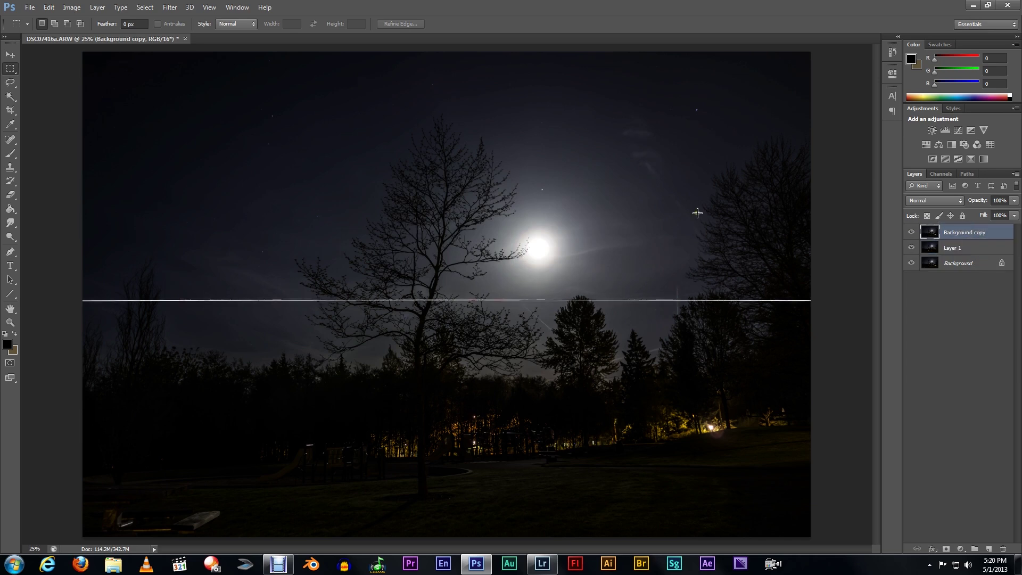
Delete the original Background layer, leaving the Background copy layer visible above Layer 1.
left_click(911, 232)
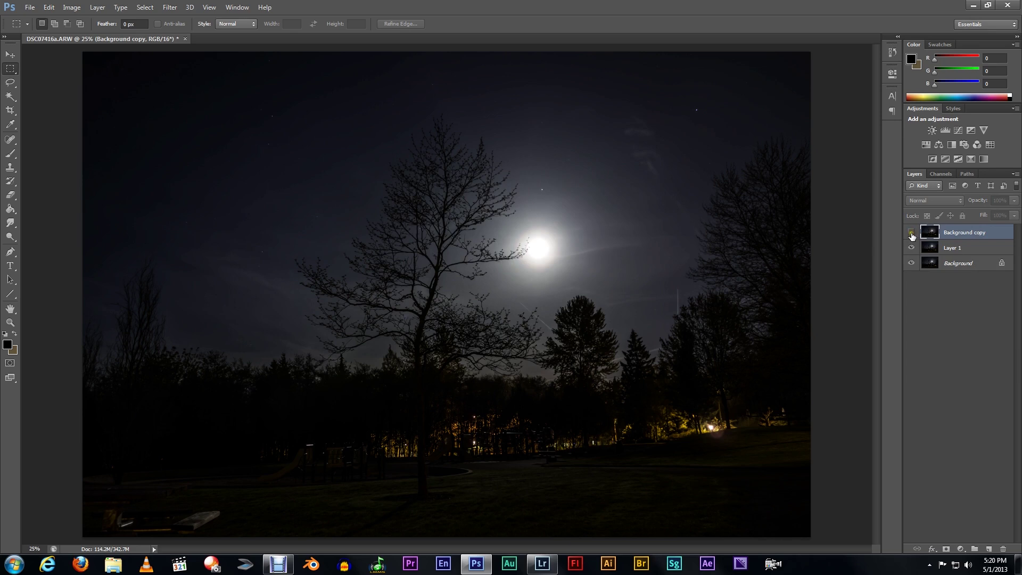
left_click(911, 263)
left_click_drag(979, 272, 1004, 549)
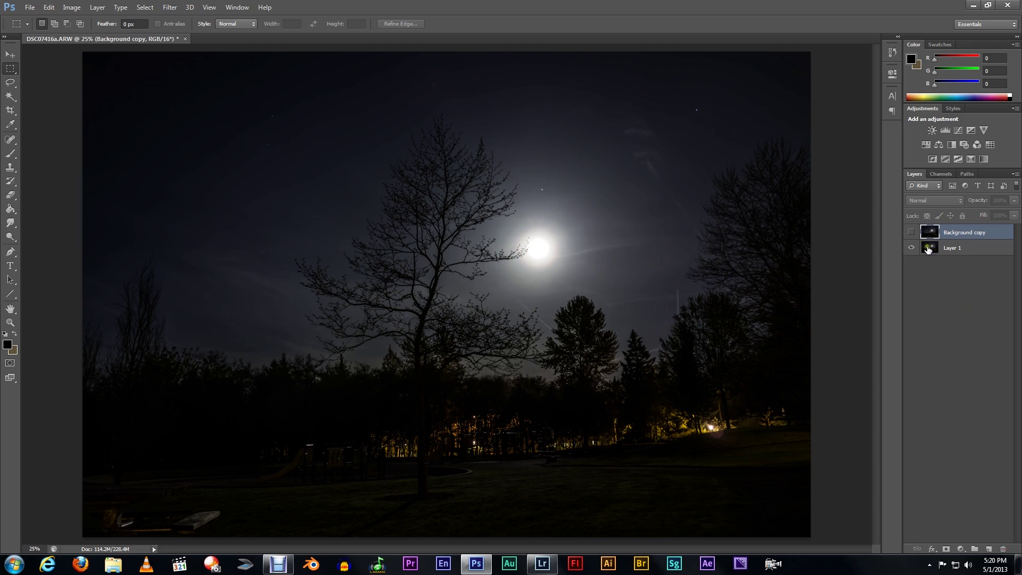
left_click(912, 233)
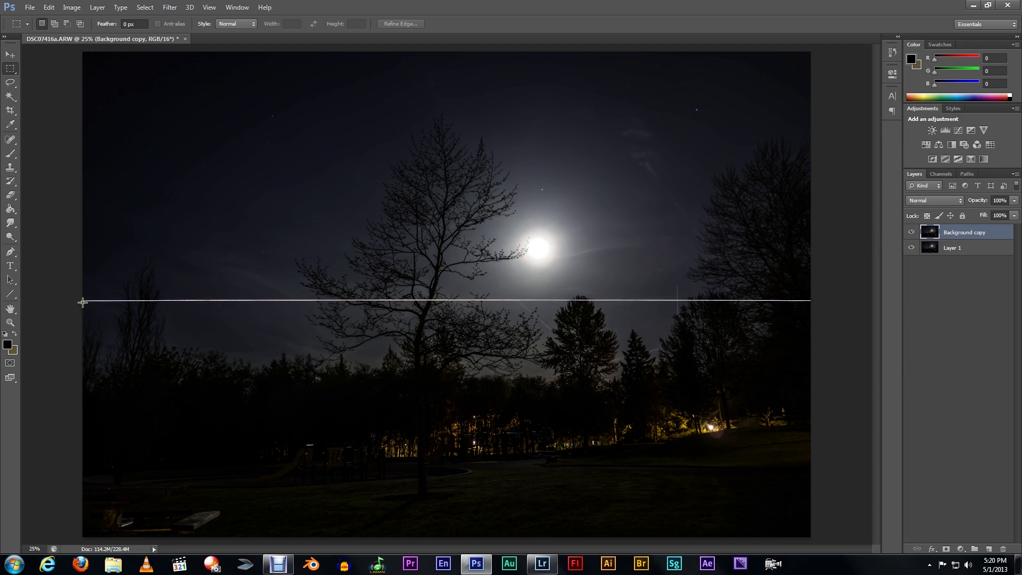
Erase the far-left stretch of the white streak from the Background copy layer with a soft 23 px eraser at 0% hardness.
scroll(86, 307, "up", 5)
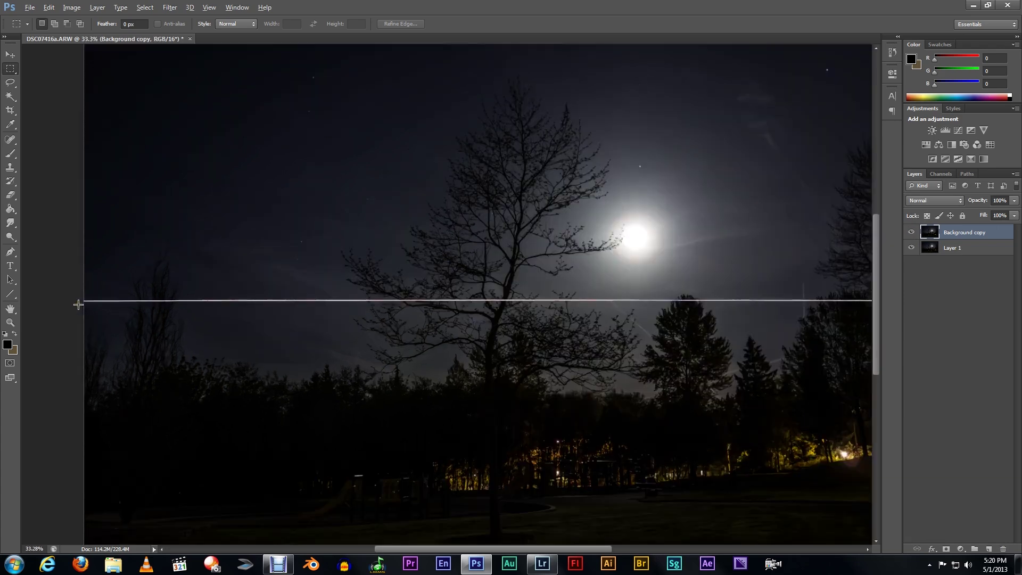
scroll(92, 299, "up", 4)
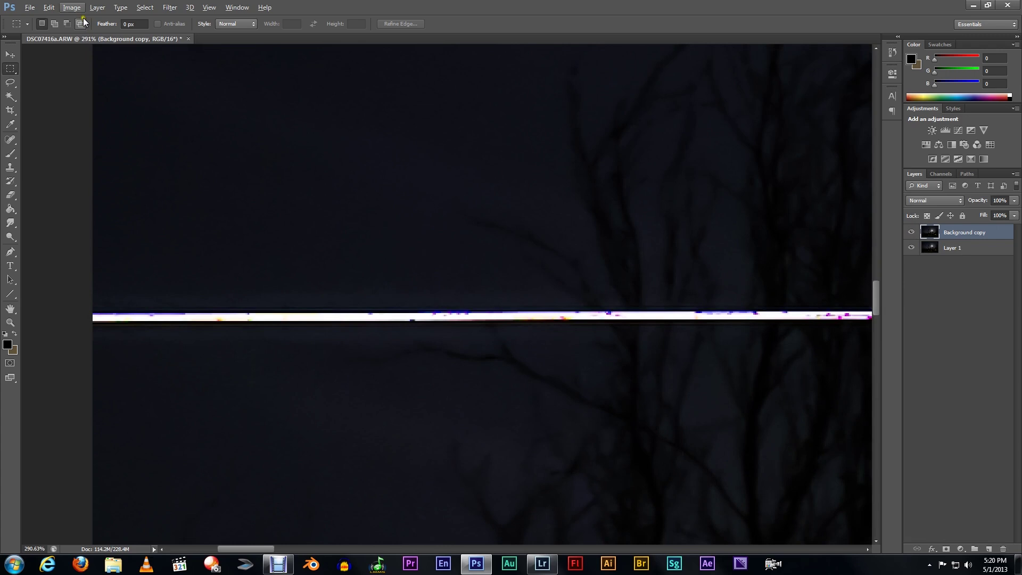
left_click(10, 194)
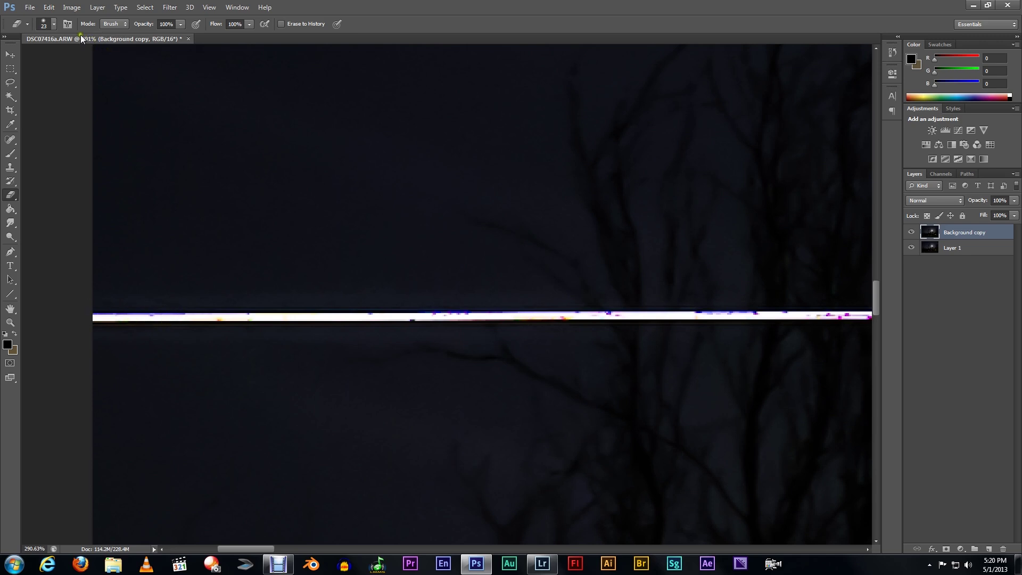
left_click(54, 24)
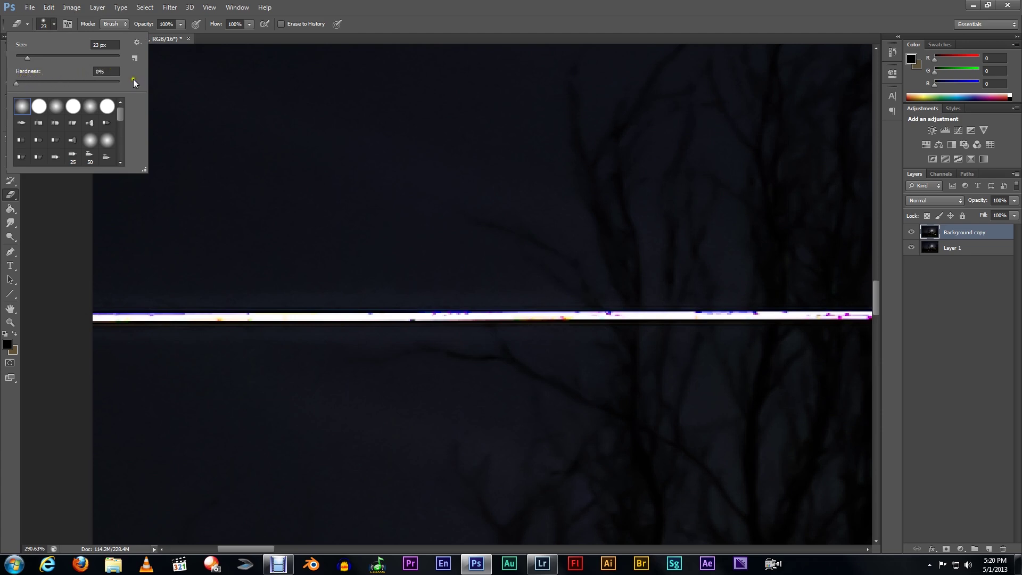
left_click(354, 2)
mouse_move(102, 318)
left_mouse_down()
mouse_move(199, 319)
mouse_move(193, 333)
mouse_move(267, 311)
mouse_move(421, 323)
mouse_move(617, 318)
left_mouse_up()
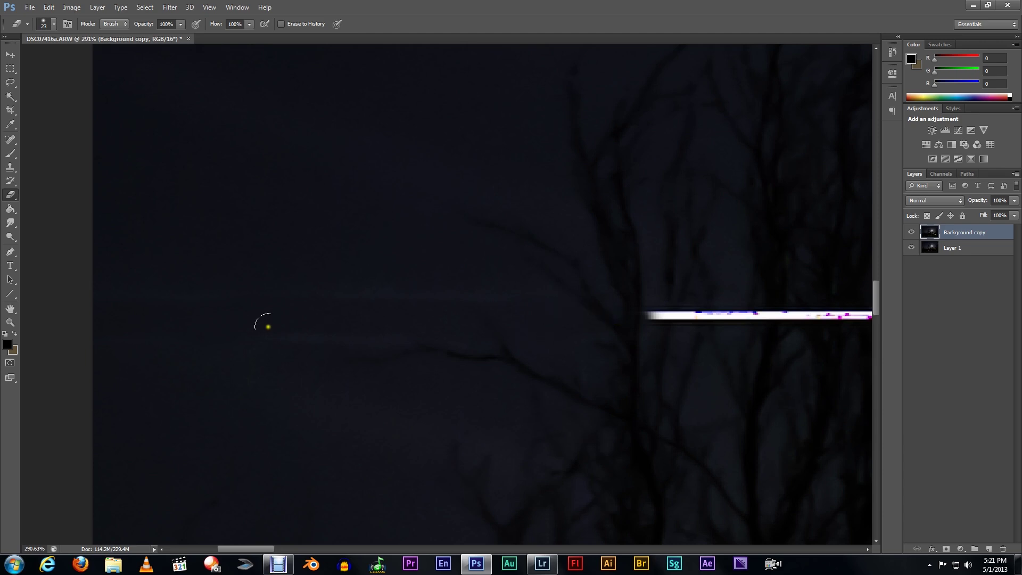
mouse_move(134, 322)
left_mouse_down()
mouse_move(144, 371)
mouse_move(156, 355)
mouse_move(330, 364)
mouse_move(414, 343)
mouse_move(336, 301)
mouse_move(456, 317)
mouse_move(549, 308)
mouse_move(585, 336)
left_mouse_up()
mouse_move(702, 312)
left_mouse_down()
mouse_move(838, 313)
mouse_move(815, 328)
left_mouse_up()
Erase the streak across the open sky between the far-left tree and the outer branches of the large central tree.
scroll(492, 408, "down", 5, "alt")
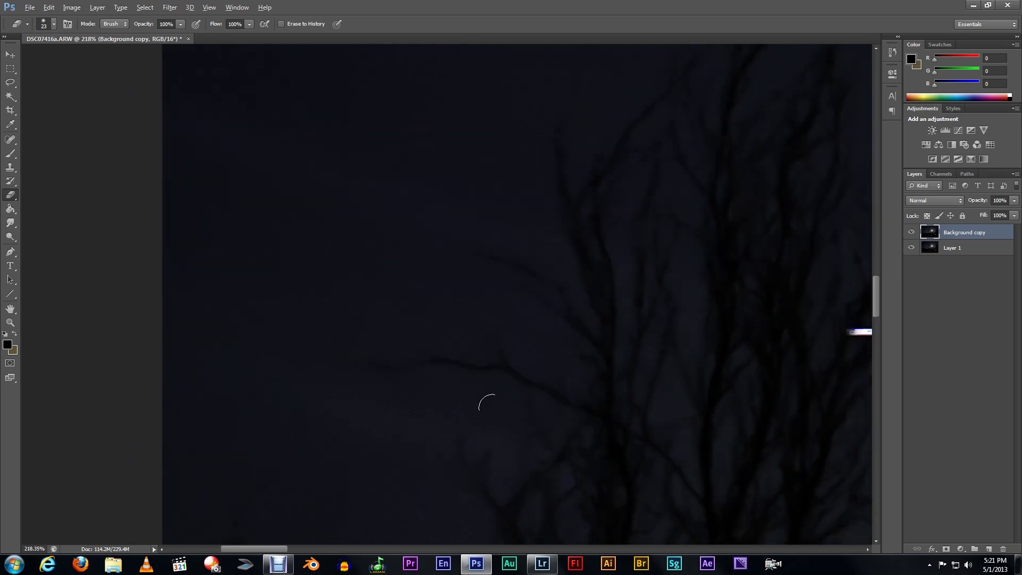
scroll(385, 449, "down", 2, "alt")
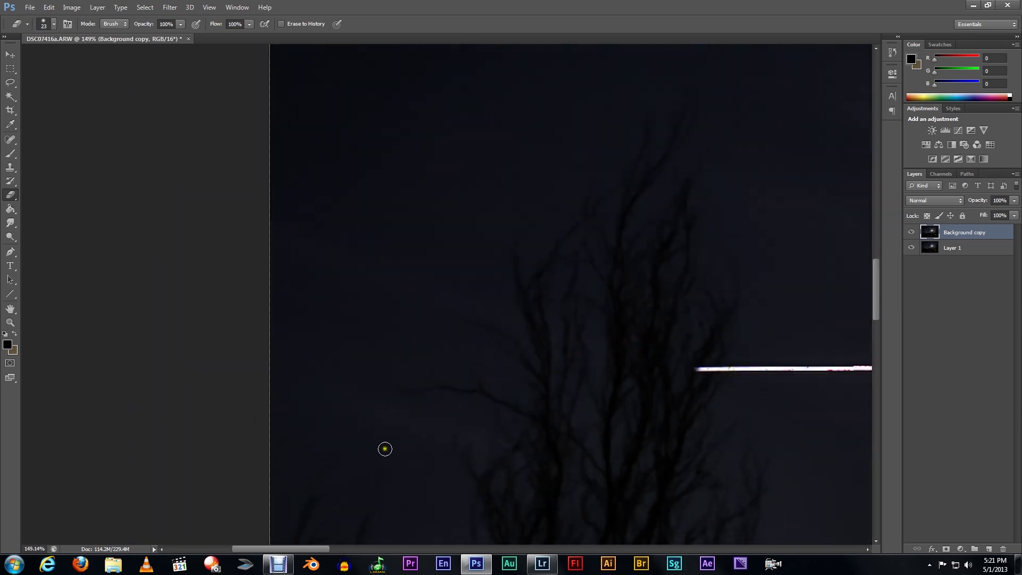
left_click_drag(288, 549, 347, 547)
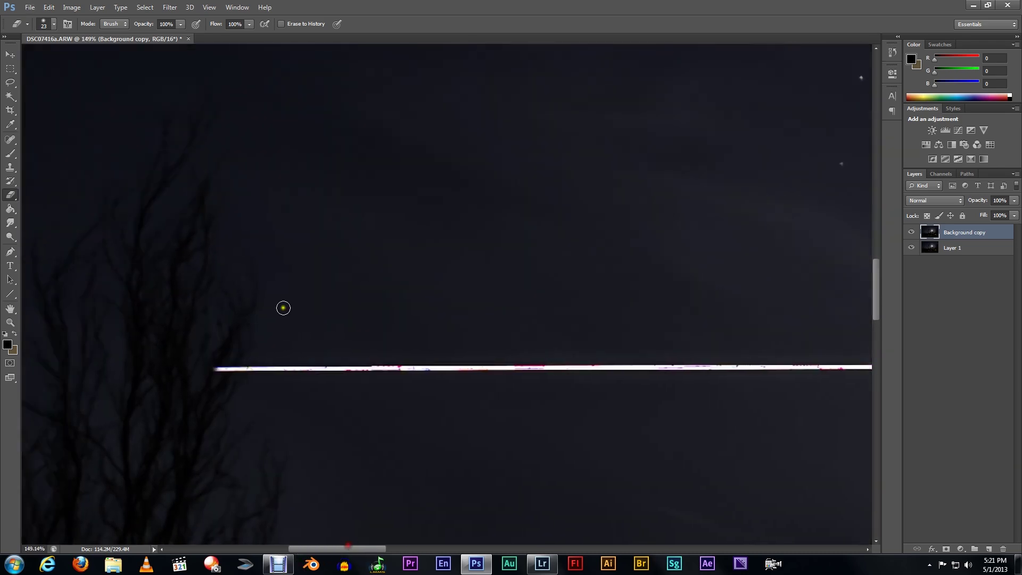
mouse_move(225, 363)
left_mouse_down()
mouse_move(202, 370)
mouse_move(521, 367)
mouse_move(416, 369)
mouse_move(413, 379)
mouse_move(432, 389)
mouse_move(297, 355)
mouse_move(320, 357)
mouse_move(262, 379)
mouse_move(228, 379)
left_mouse_up()
mouse_move(516, 385)
left_mouse_down()
mouse_move(516, 372)
mouse_move(558, 366)
mouse_move(723, 372)
mouse_move(760, 352)
mouse_move(722, 371)
mouse_move(590, 356)
mouse_move(558, 375)
mouse_move(500, 360)
mouse_move(456, 381)
mouse_move(582, 372)
mouse_move(605, 399)
left_mouse_up()
left_click_drag(356, 547, 426, 547)
mouse_move(302, 362)
left_mouse_down()
mouse_move(131, 377)
mouse_move(209, 353)
mouse_move(353, 358)
mouse_move(343, 368)
mouse_move(611, 372)
left_mouse_up()
mouse_move(334, 382)
left_mouse_down()
mouse_move(406, 386)
mouse_move(339, 343)
left_mouse_up()
mouse_move(233, 375)
left_mouse_down()
mouse_move(213, 372)
mouse_move(211, 384)
left_mouse_up()
mouse_move(462, 382)
left_mouse_down()
mouse_move(490, 366)
mouse_move(569, 376)
mouse_move(555, 360)
mouse_move(583, 356)
mouse_move(638, 366)
left_mouse_up()
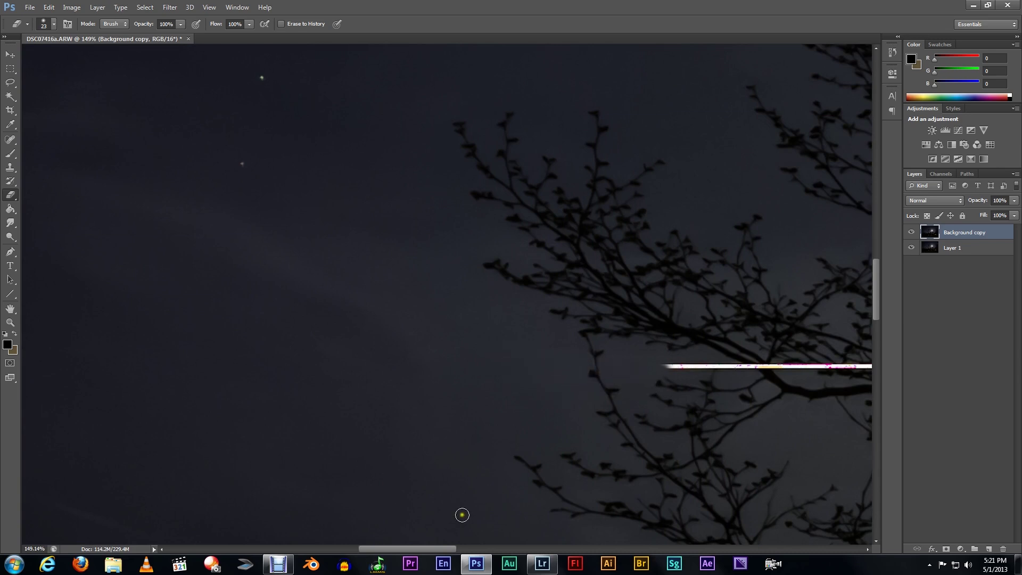
Erase the streak through the large central tree's branches and trunk, up to the sky just beyond its twigs.
left_click_drag(430, 549, 474, 549)
mouse_move(322, 366)
left_mouse_down()
mouse_move(295, 366)
mouse_move(832, 366)
left_mouse_up()
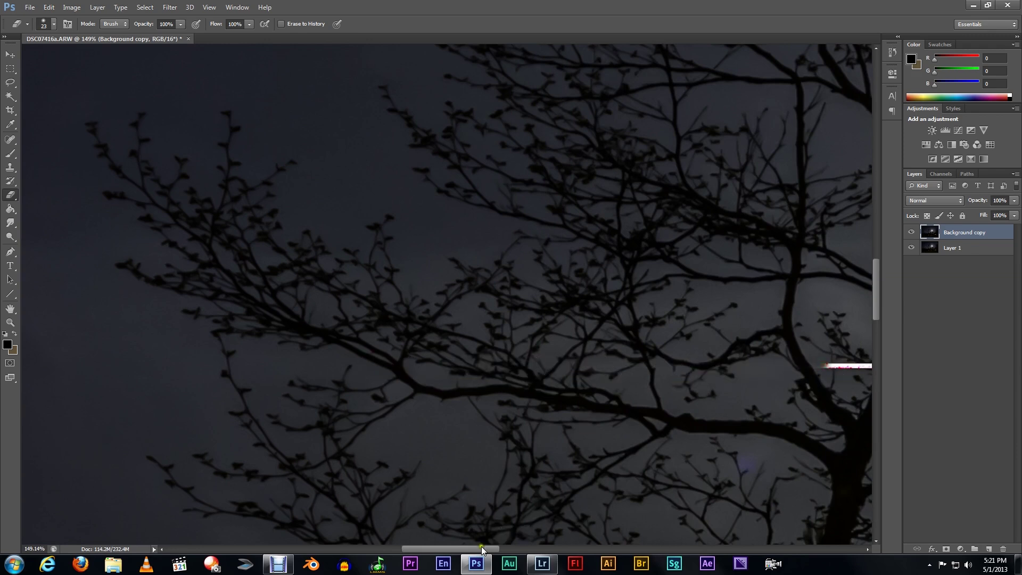
scroll(342, 359, "right", 10)
left_click_drag(342, 360, 727, 366)
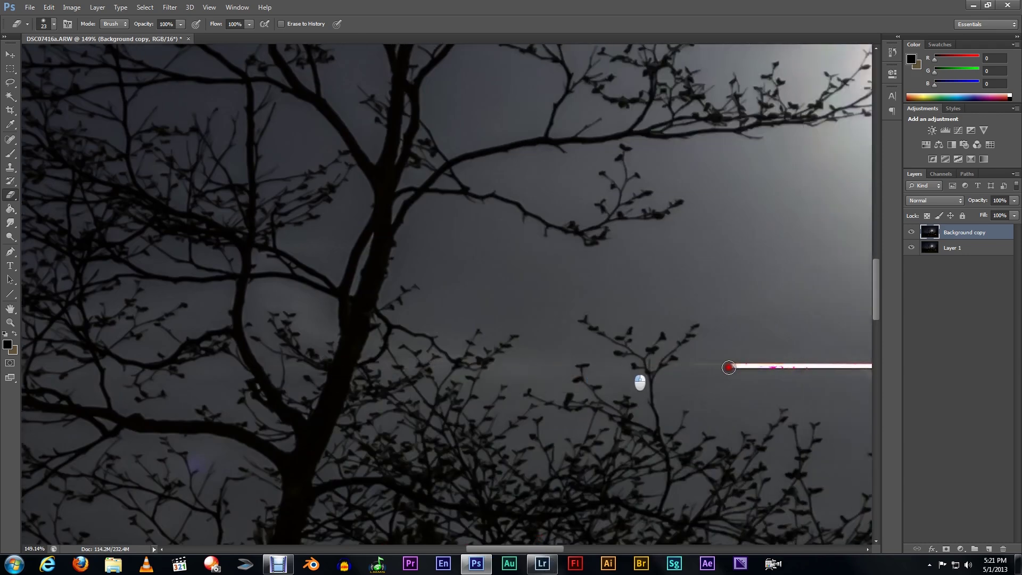
Erase the streak in the bright sky beneath the moon and on across the conifer beside it.
left_click_drag(515, 548, 562, 547)
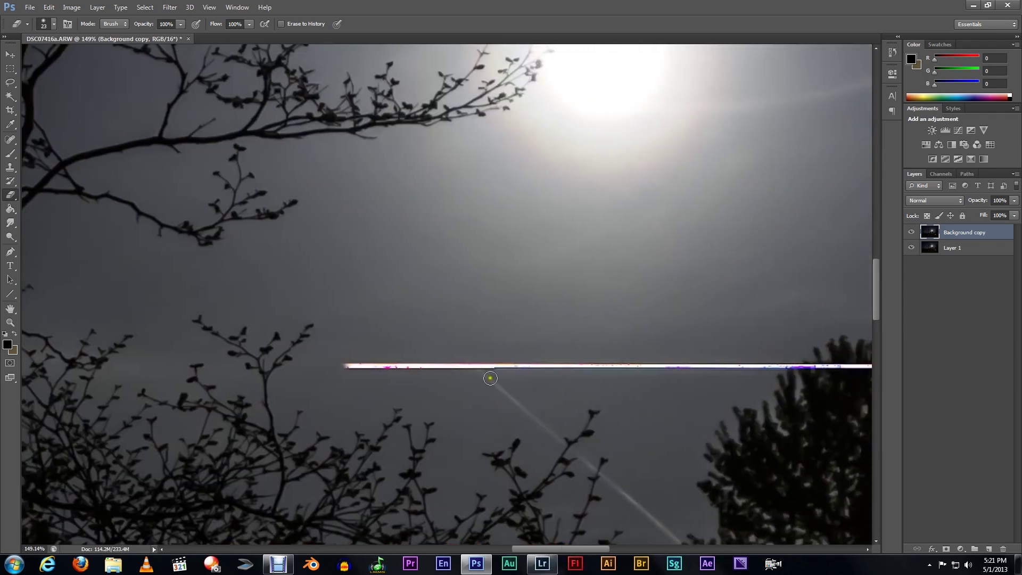
left_click_drag(370, 365, 347, 366)
mouse_move(366, 365)
left_mouse_down()
mouse_move(456, 366)
mouse_move(406, 372)
mouse_move(449, 386)
mouse_move(458, 367)
mouse_move(475, 362)
mouse_move(487, 362)
mouse_move(463, 366)
mouse_move(564, 369)
mouse_move(516, 370)
mouse_move(493, 350)
mouse_move(453, 362)
mouse_move(439, 351)
mouse_move(563, 372)
mouse_move(469, 341)
left_mouse_up()
mouse_move(569, 369)
left_mouse_down()
mouse_move(765, 369)
mouse_move(676, 383)
left_mouse_up()
left_click_drag(563, 548, 618, 549)
mouse_move(376, 367)
left_mouse_down()
mouse_move(295, 362)
mouse_move(358, 372)
mouse_move(652, 371)
mouse_move(572, 365)
mouse_move(587, 361)
mouse_move(820, 369)
left_mouse_up()
Erase the rest of the streak past the vertical light trail and through the dark trees to the photo's right edge.
left_click_drag(595, 552, 639, 550)
mouse_move(532, 385)
left_mouse_down()
mouse_move(454, 365)
mouse_move(620, 367)
mouse_move(552, 356)
left_mouse_up()
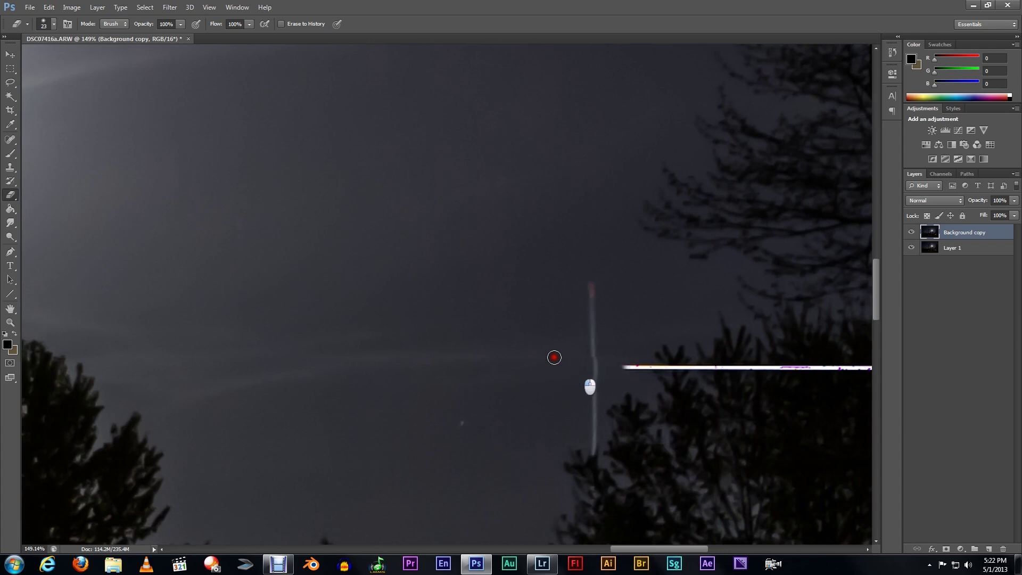
mouse_move(627, 382)
left_mouse_down()
mouse_move(608, 360)
mouse_move(687, 374)
mouse_move(631, 366)
mouse_move(830, 380)
left_mouse_up()
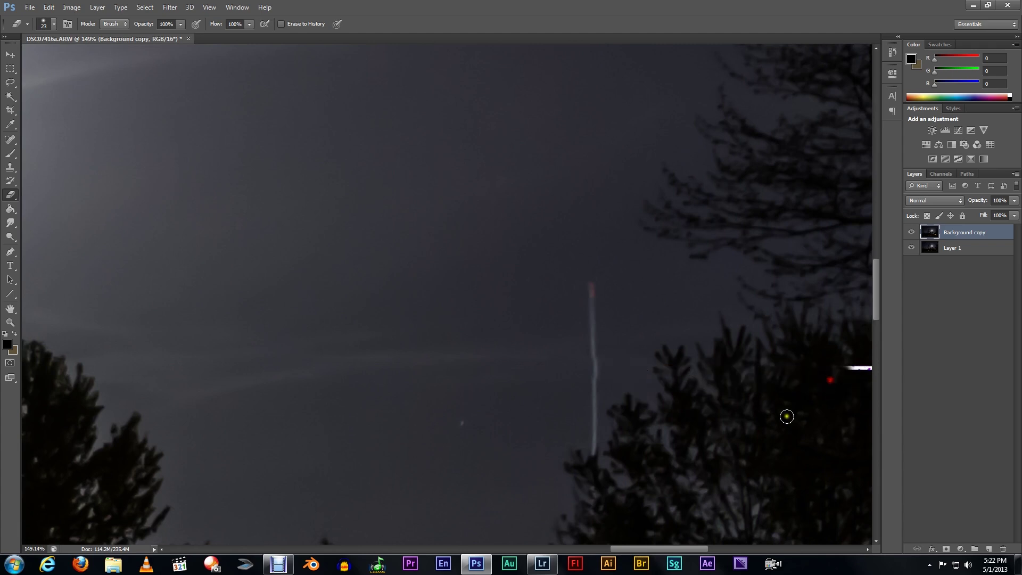
left_click_drag(630, 550, 694, 542)
mouse_move(548, 368)
left_mouse_down()
mouse_move(310, 383)
mouse_move(553, 376)
left_mouse_up()
mouse_move(423, 366)
left_mouse_down()
mouse_move(823, 371)
mouse_move(830, 361)
left_mouse_up()
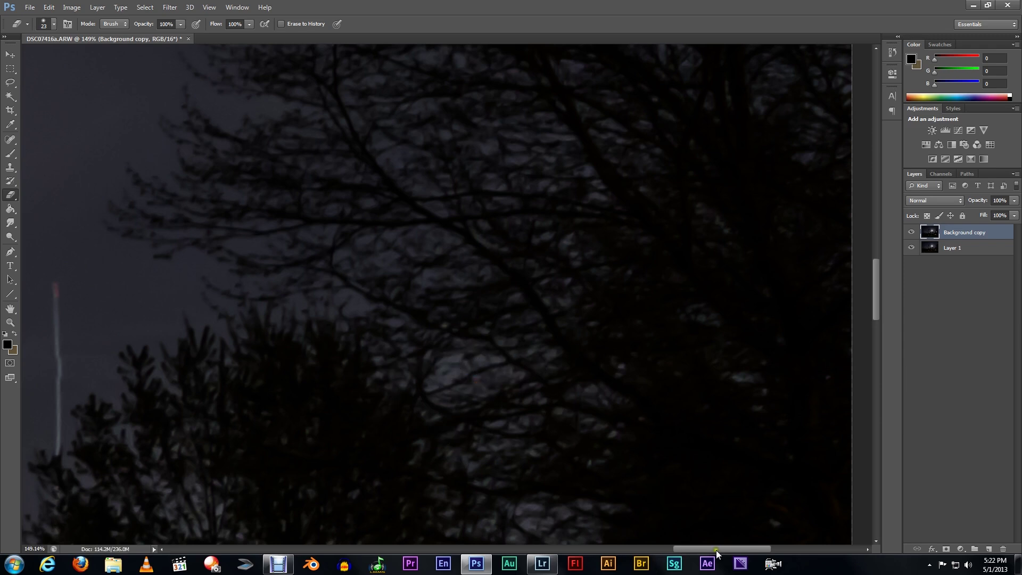
Recheck the erased area around the vertical light trail and flatten the image into a single layer.
left_click_drag(719, 548, 657, 545)
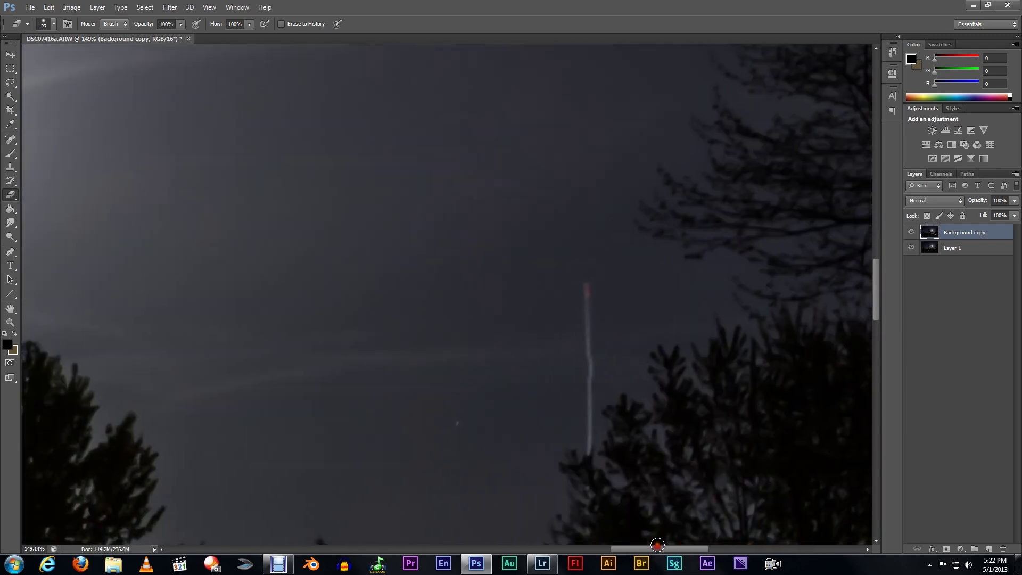
mouse_move(627, 376)
left_mouse_down()
mouse_move(640, 366)
mouse_move(671, 394)
left_mouse_up()
left_click(97, 7)
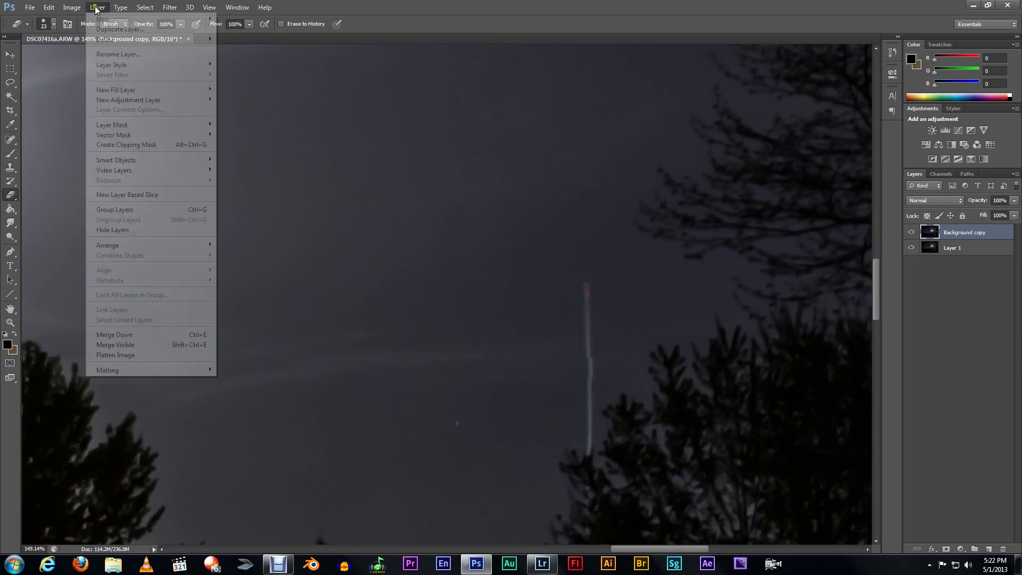
left_click(127, 355)
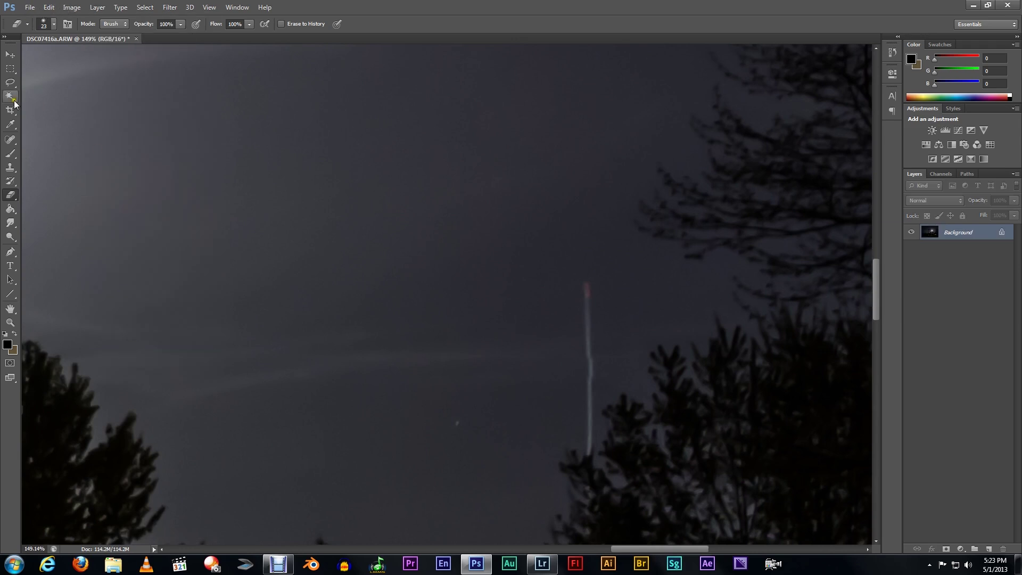
Select a rectangle about 0.100 by 0.225 in around the kink in the vertical light trail and try a Content-Aware fill.
left_click(10, 69)
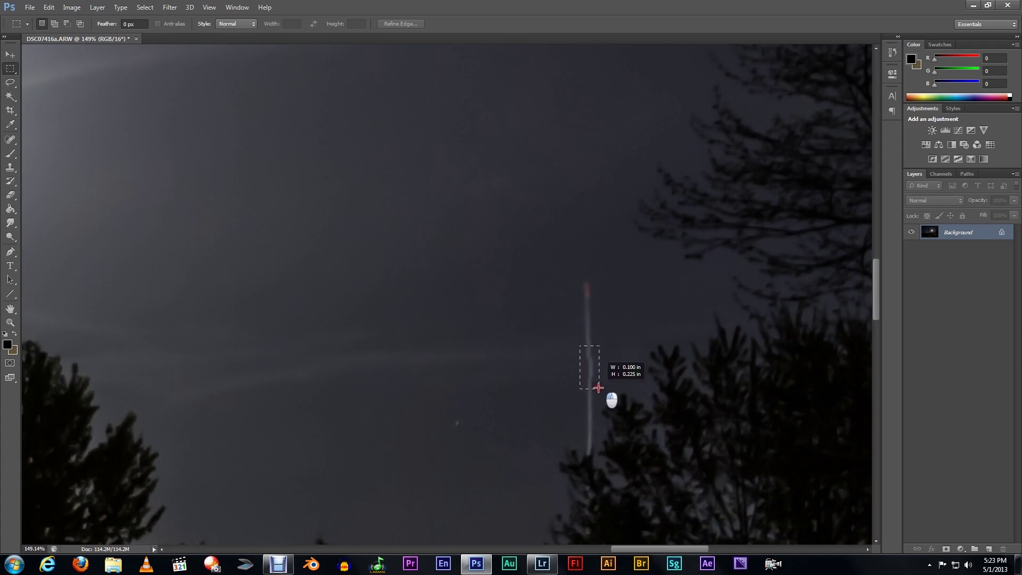
left_click_drag(598, 388, 598, 388)
left_click(49, 7)
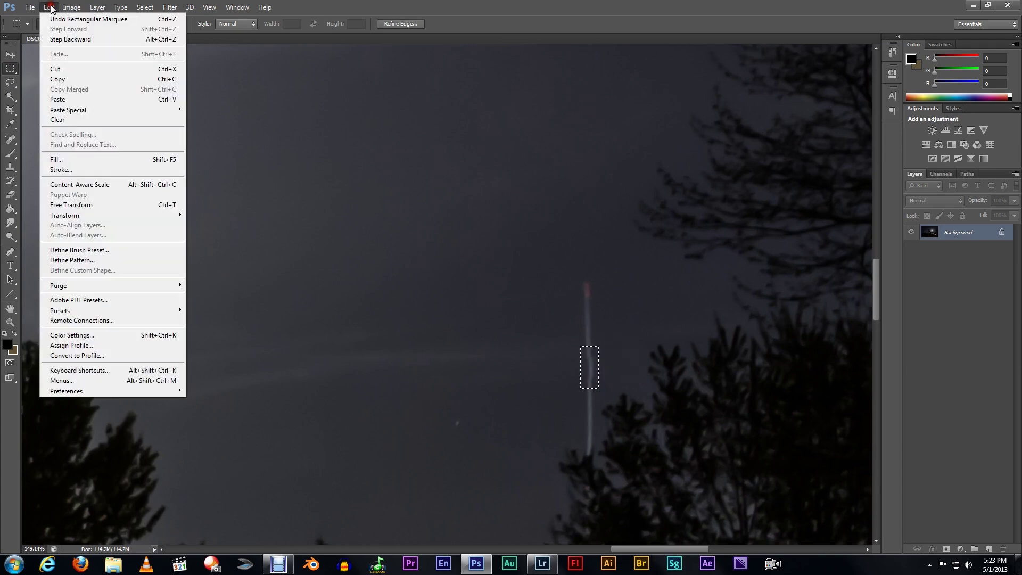
left_click(96, 158)
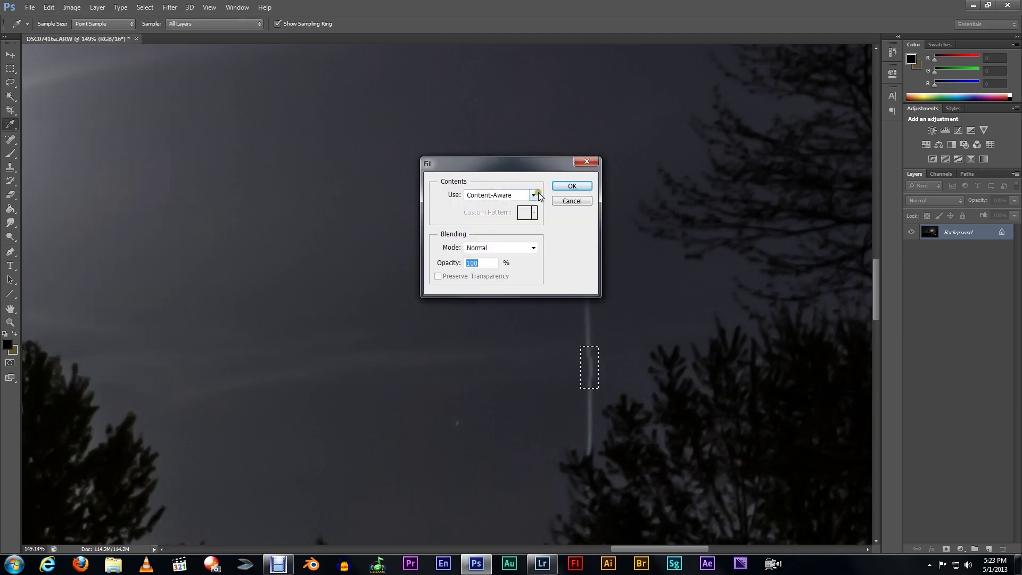
left_click(572, 190)
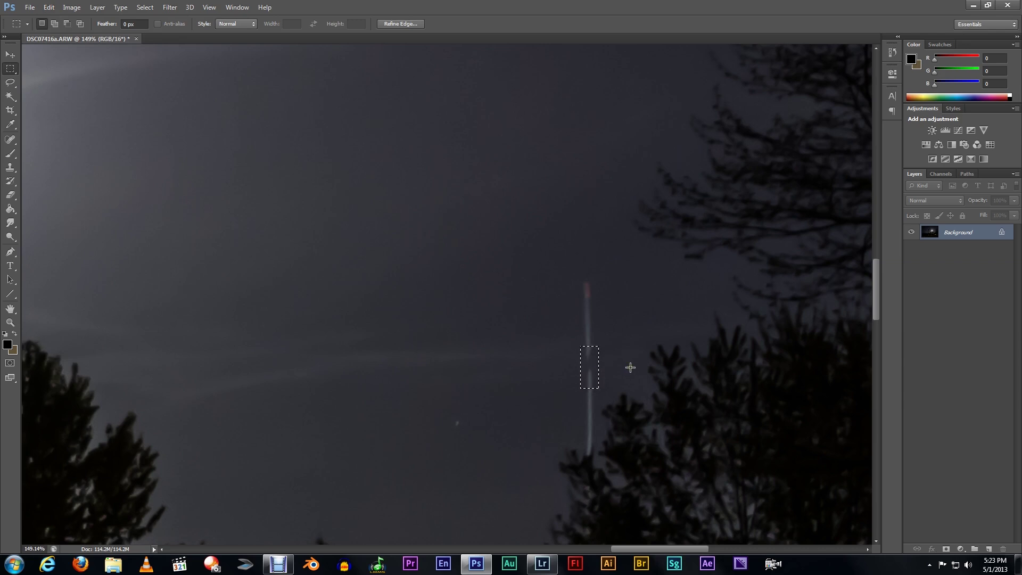
Apply the Content-Aware fill once more to the same rectangular selection, using Normal mode, and clear the selection.
left_click(55, 11)
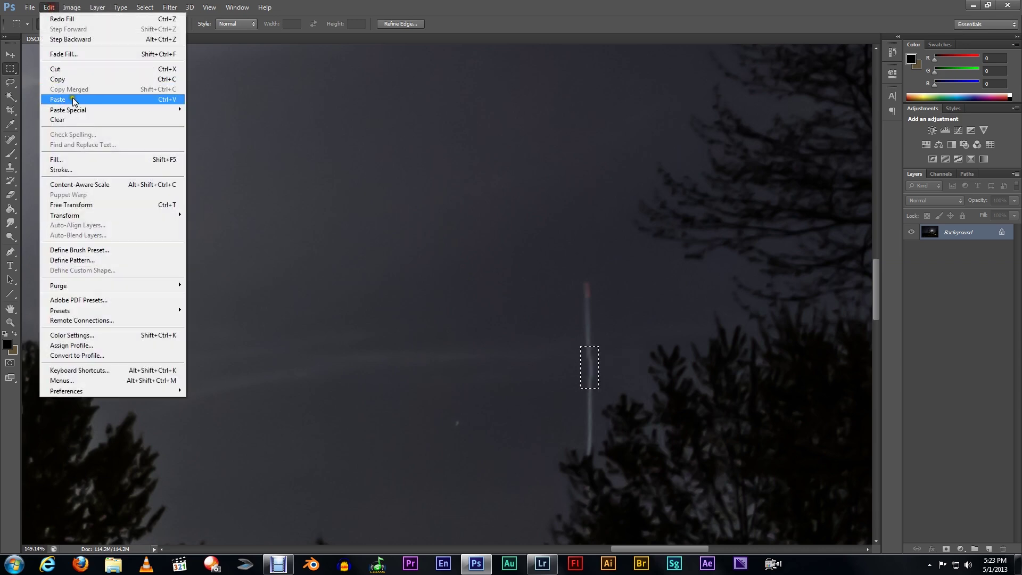
left_click(80, 158)
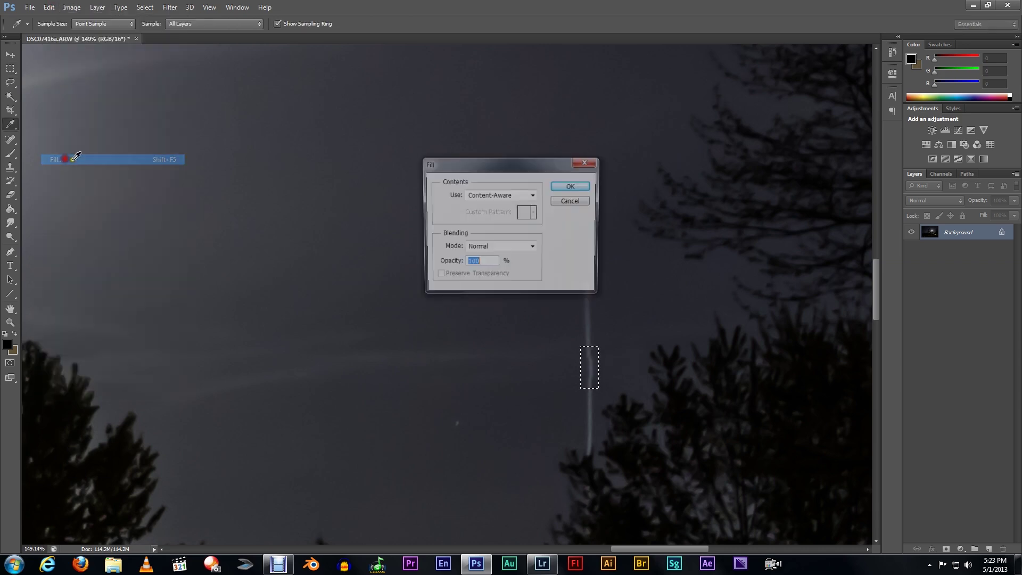
left_click(572, 190)
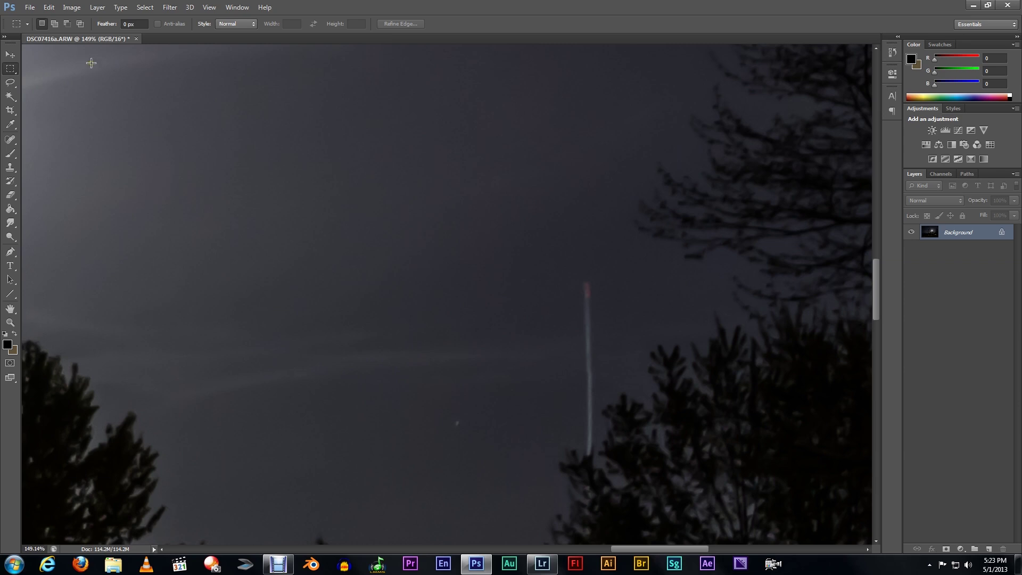
Save the repaired DSC07416a image, close its document and exit Photoshop to return to Lightroom.
left_click(30, 8)
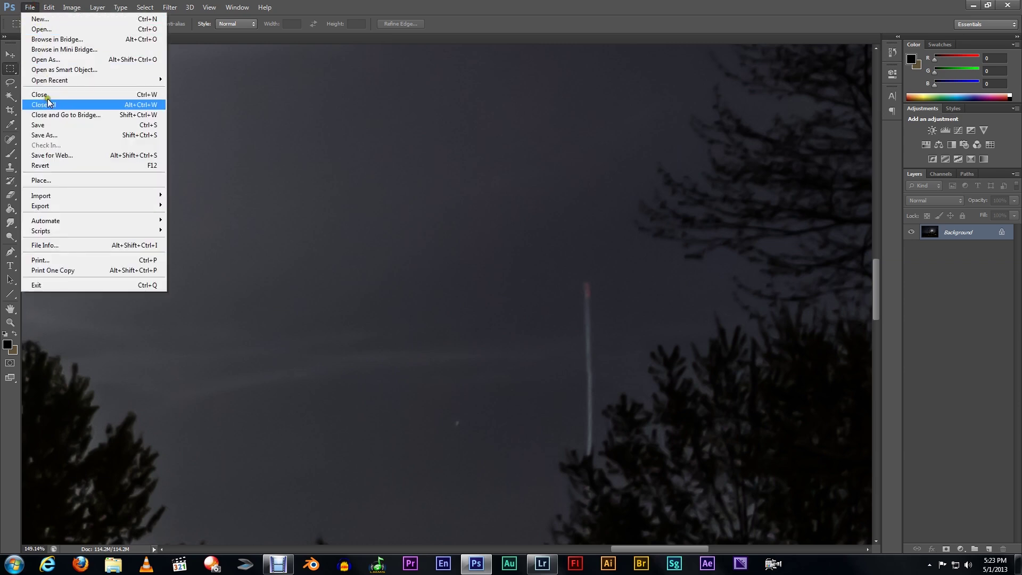
left_click(52, 124)
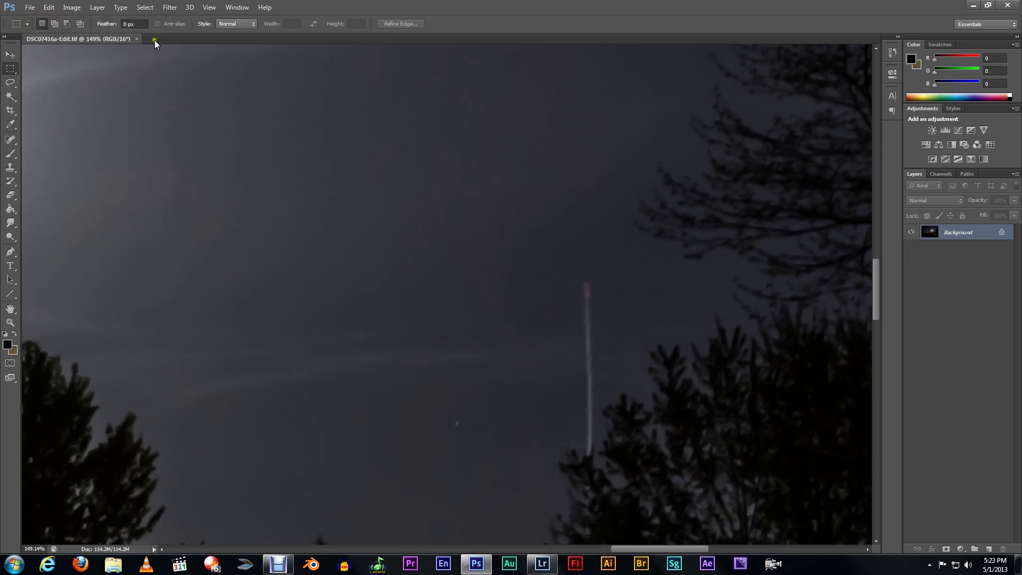
left_click(136, 39)
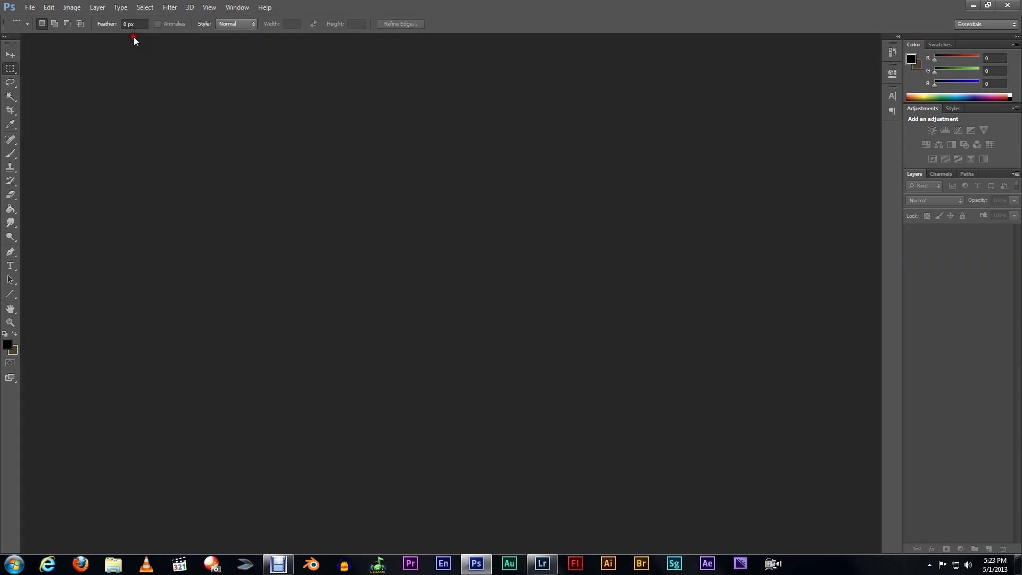
left_click(1009, 6)
Remove the original streaked photo DSC07416a.ARW from the Whtie Streak Example collection, keeping DSC07416a-Edit.tif.
left_click(602, 262)
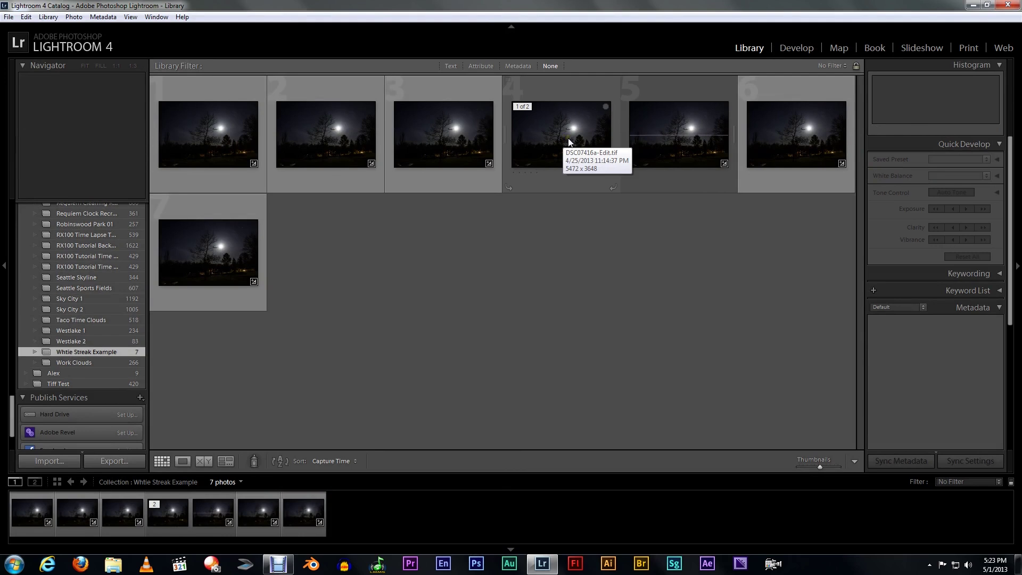
left_click(670, 124)
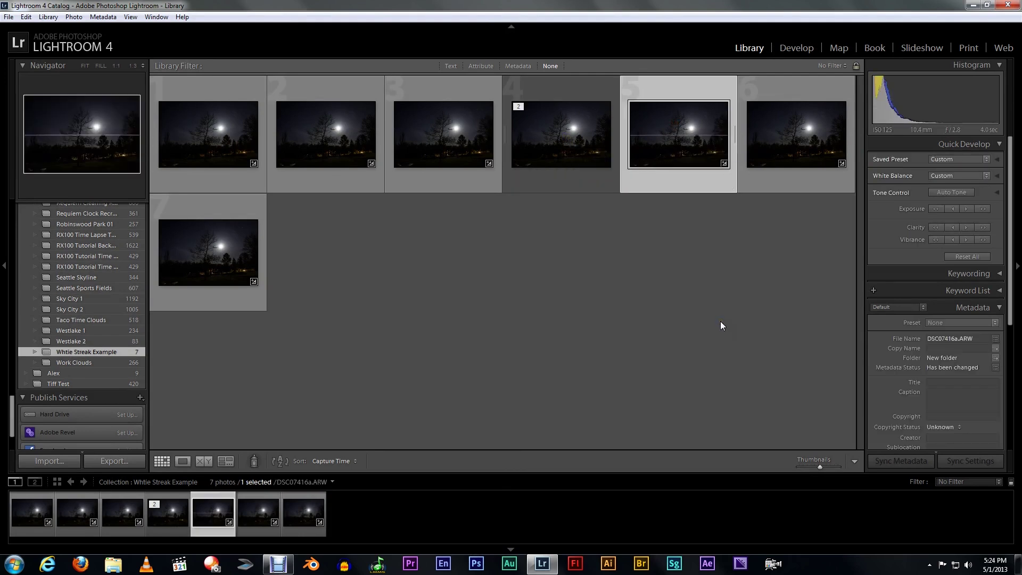
key("Delete")
left_click(686, 290)
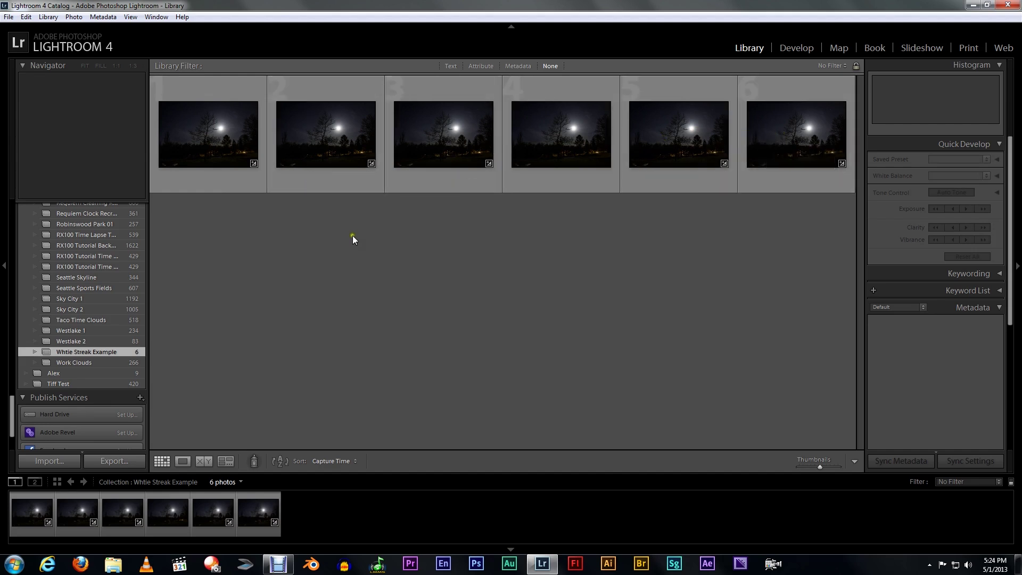
Open the export settings for all six photos in the collection and check the destination folder choice.
key("ctrl+a")
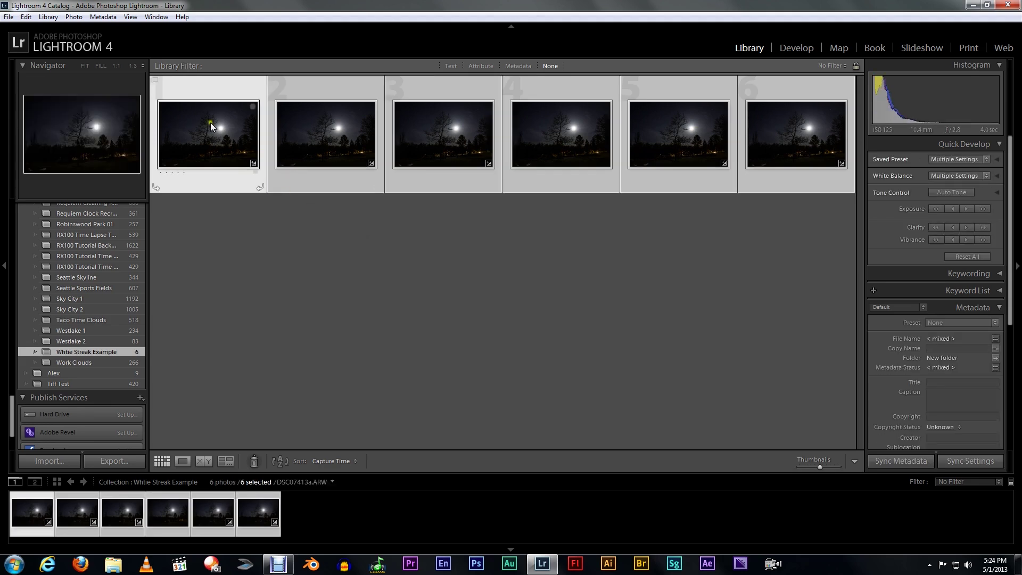
left_click(8, 16)
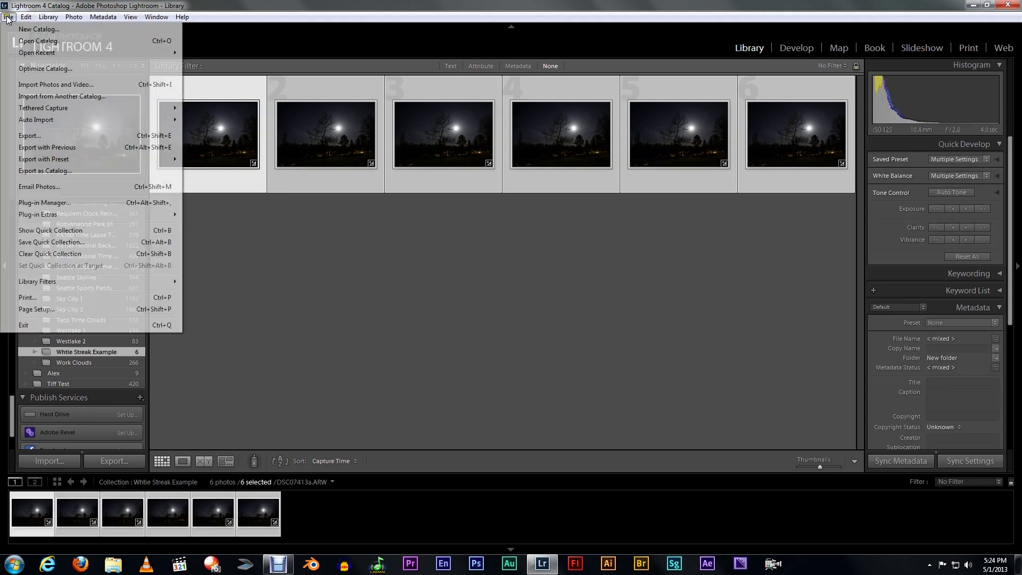
left_click(29, 135)
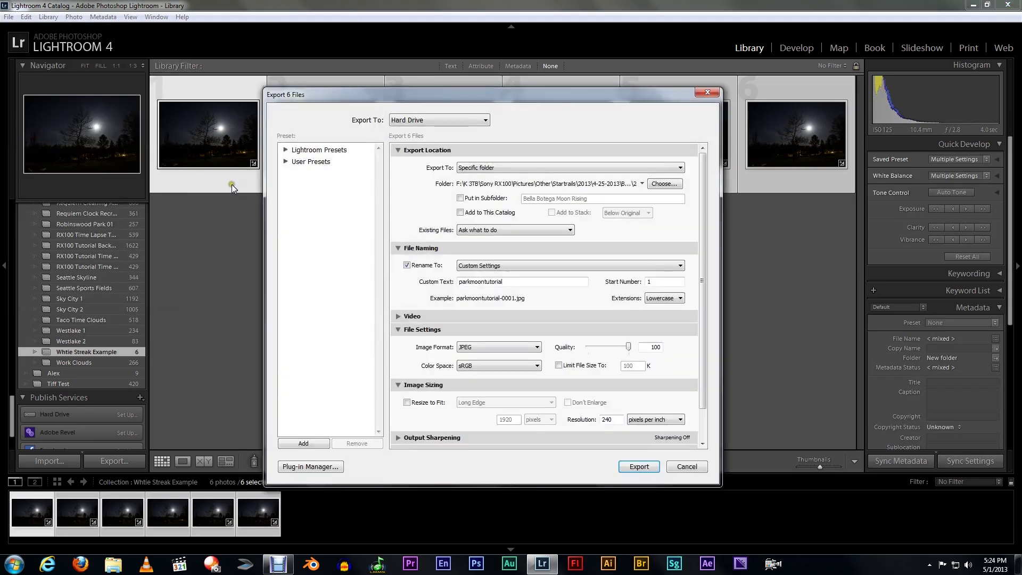
left_click(665, 185)
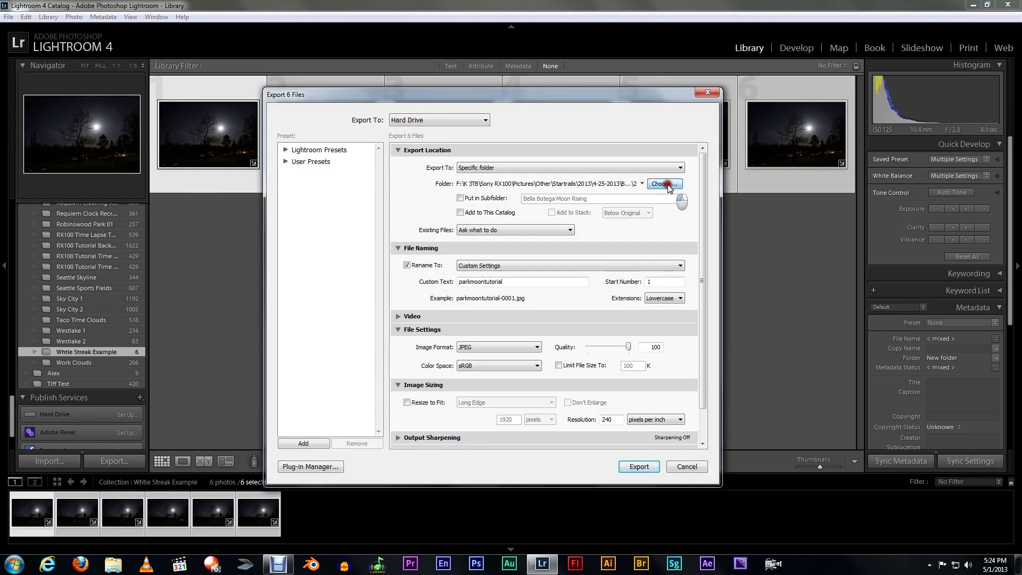
left_click(799, 452)
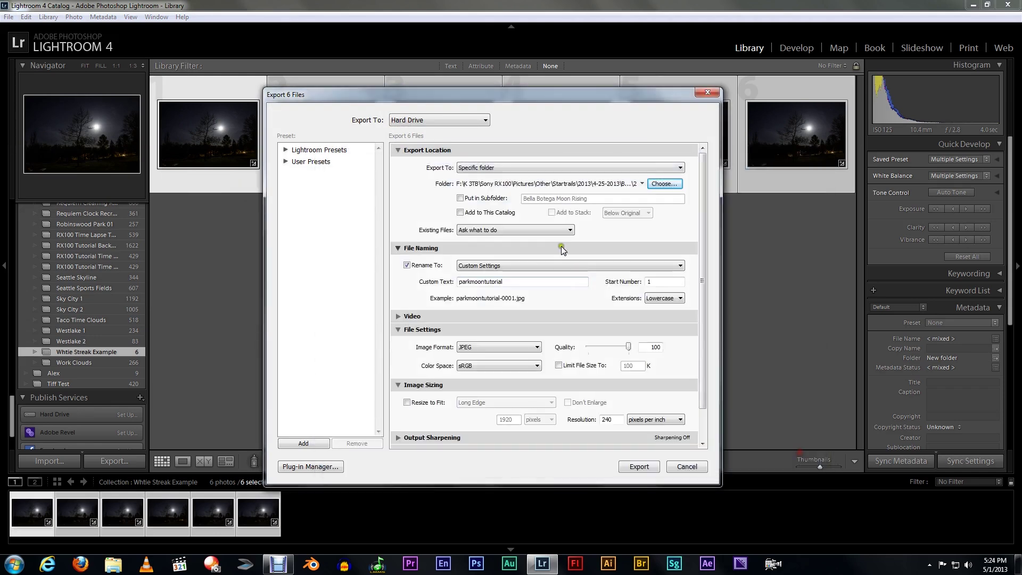
Examine the custom text and filename template behind the export's Custom Settings renaming, leaving the template unchanged.
double_click(495, 281)
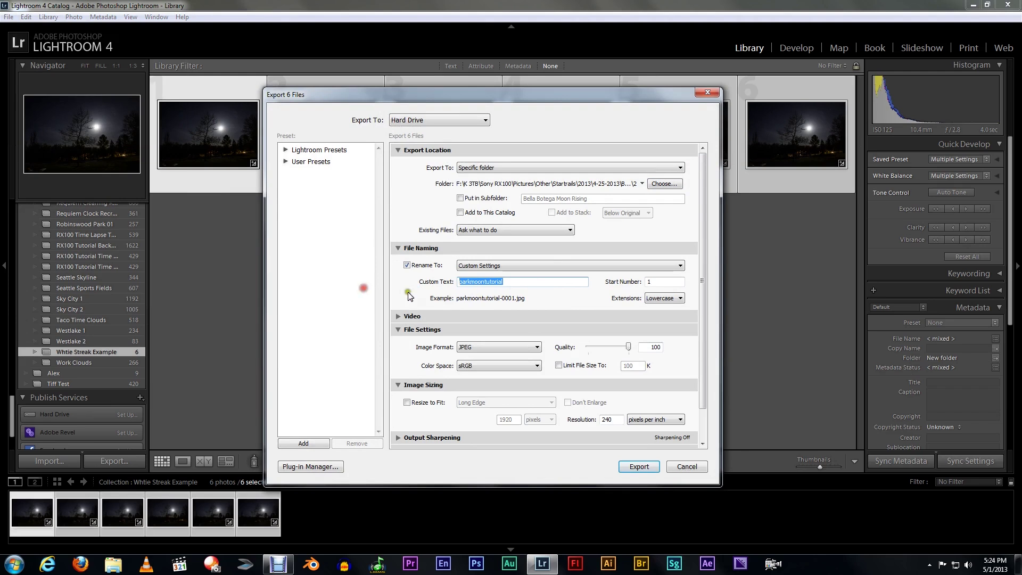
left_click(512, 265)
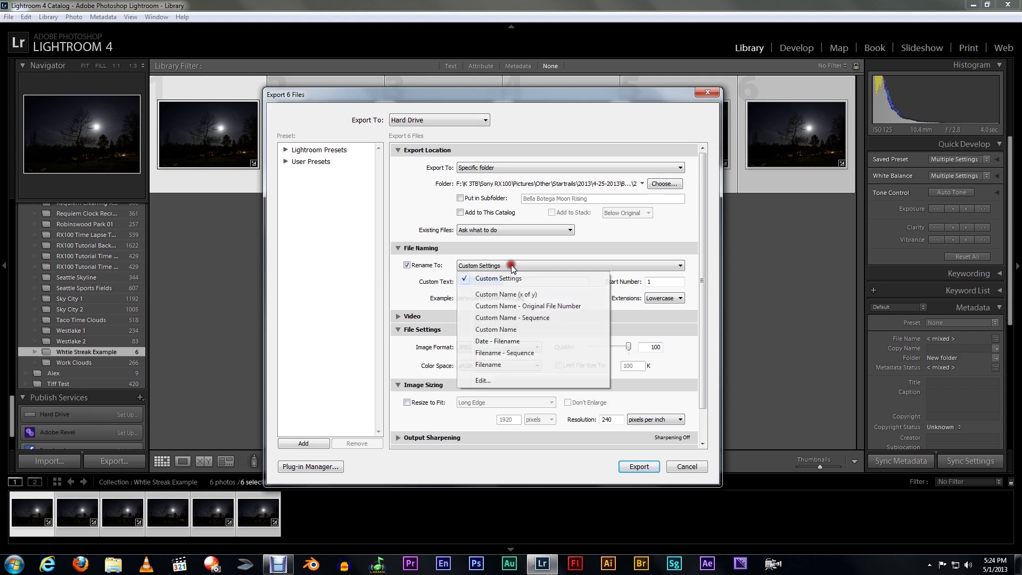
left_click(489, 381)
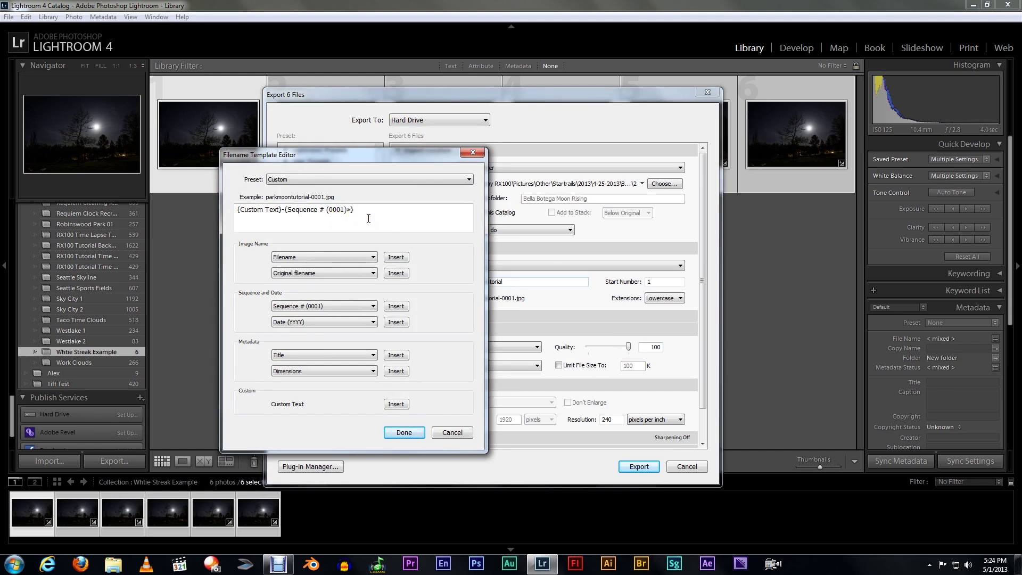
left_click(376, 218)
left_click(343, 206)
left_click(455, 432)
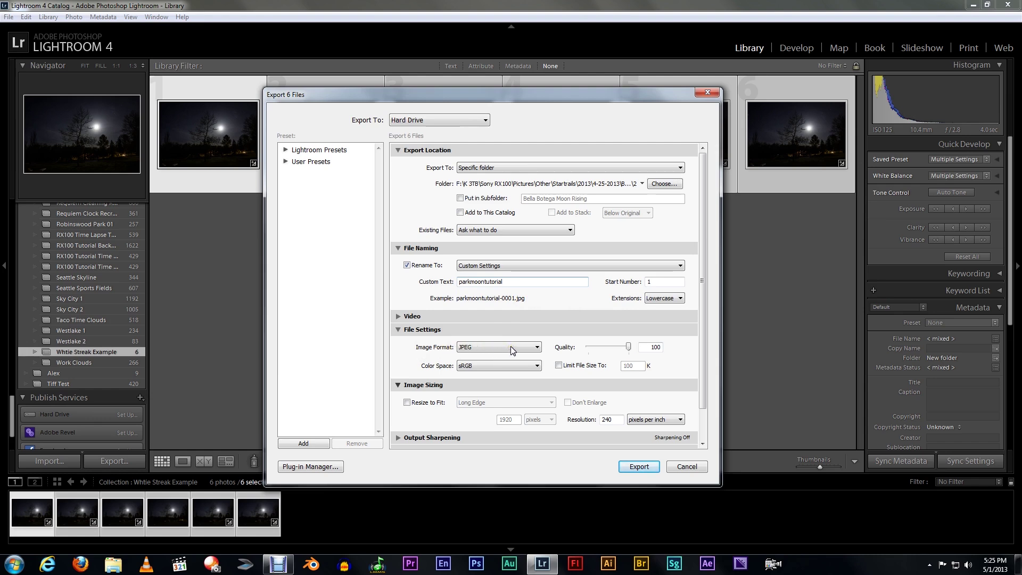
Try Resize to Fit on the long edge at 1920 pixels, disable it again and cancel the export.
left_click(650, 347)
left_click(482, 396)
left_click(407, 402)
left_click(515, 421)
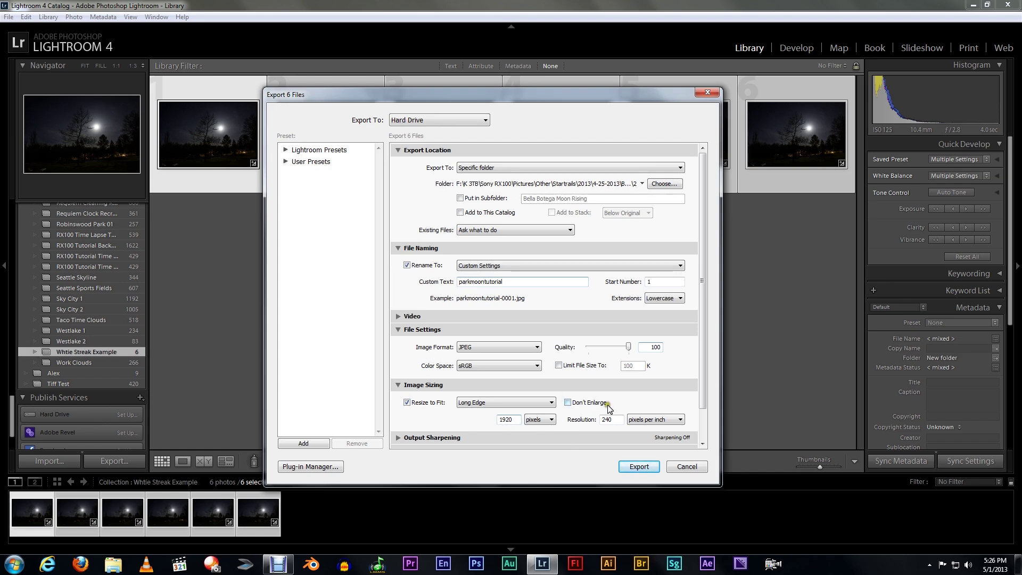
left_click(408, 403)
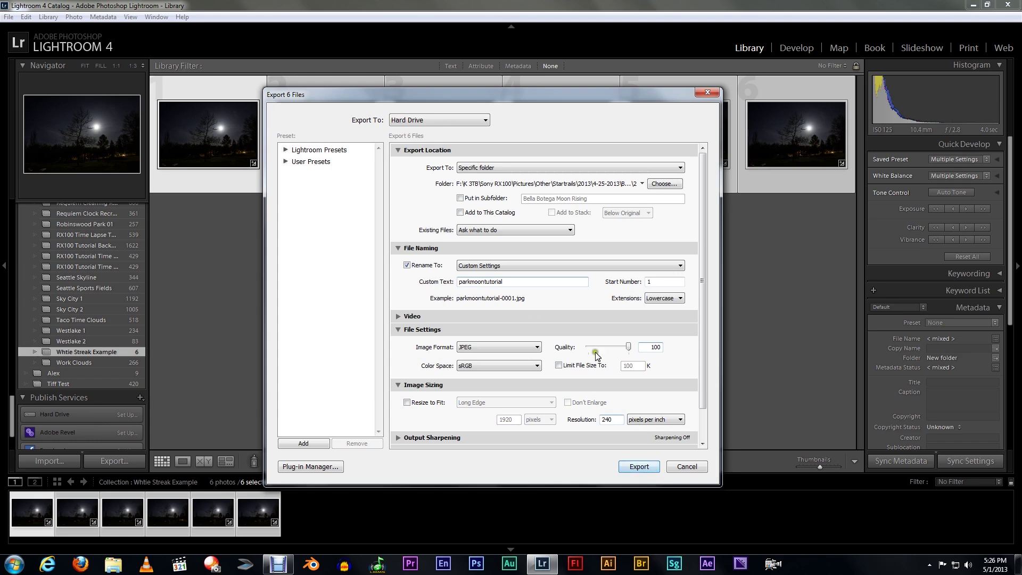
left_click(697, 464)
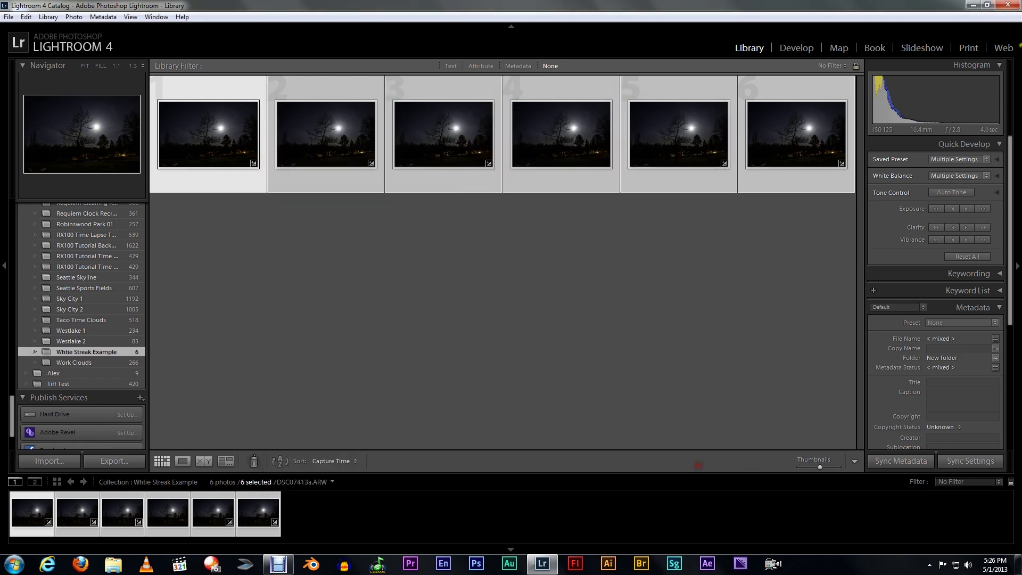
Close Lightroom, switch to Adobe Premiere Pro and create a new project named "time lapse tutorial".
left_click(1008, 5)
left_click(410, 563)
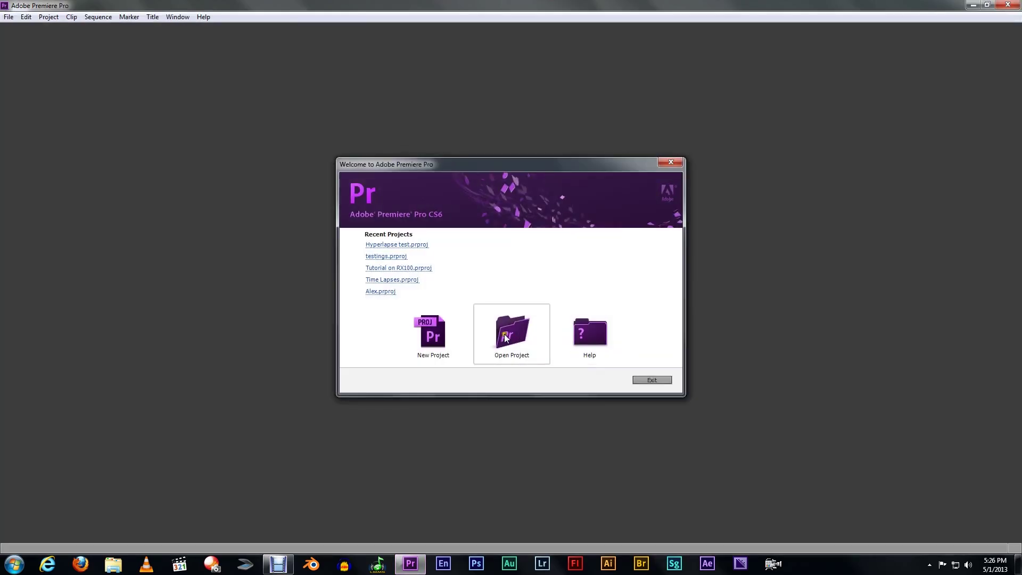
left_click(435, 333)
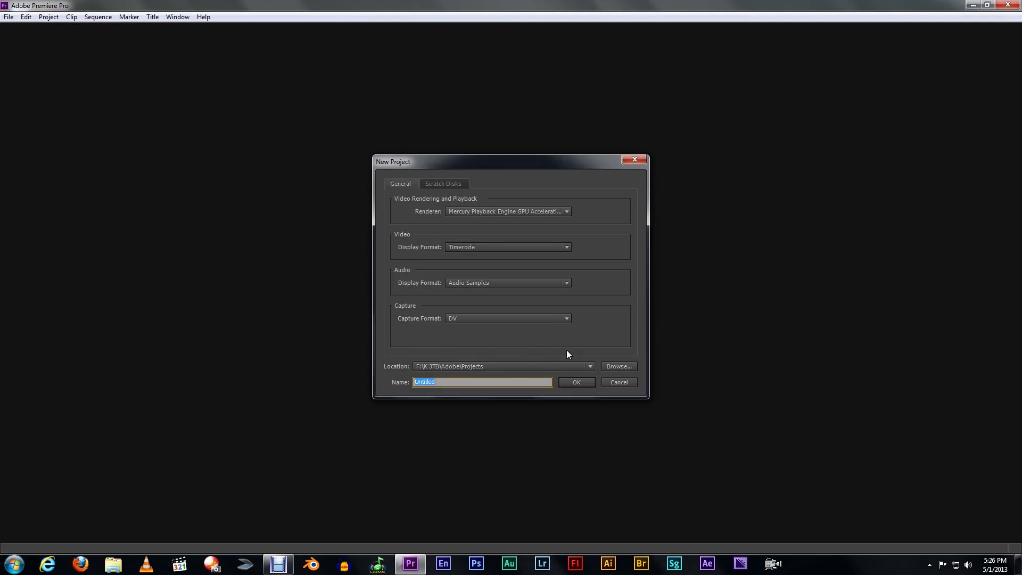
type("time lapse tutorial")
left_click(576, 382)
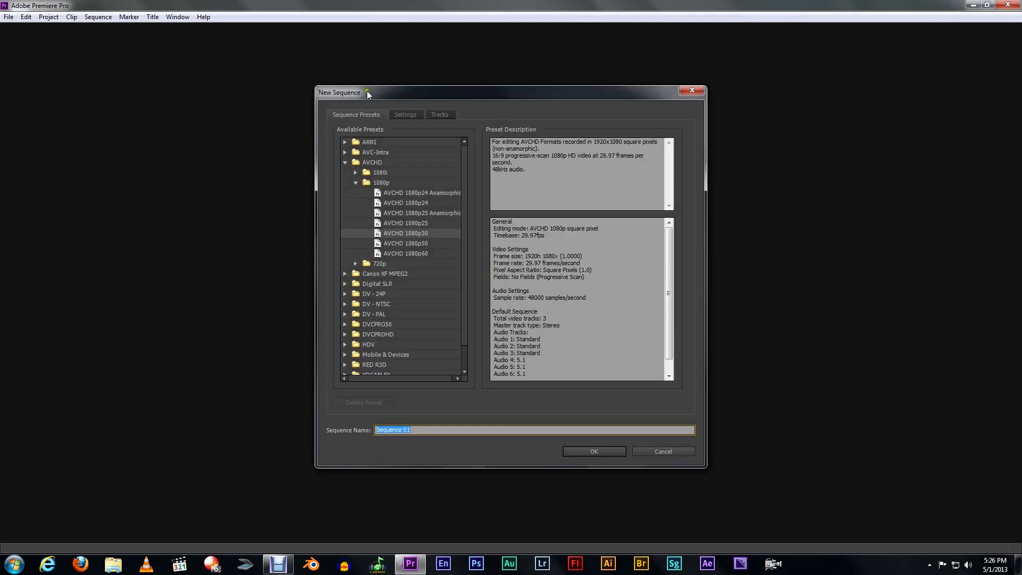
Create a sequence named "tutorial" with the AVCHD 1080p24 preset.
left_click(420, 202)
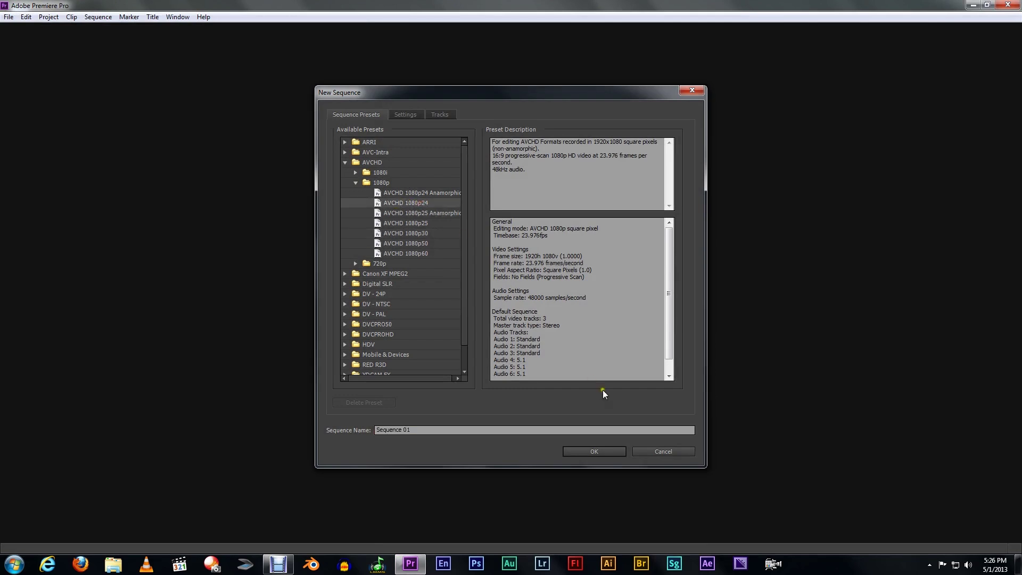
left_click(441, 429)
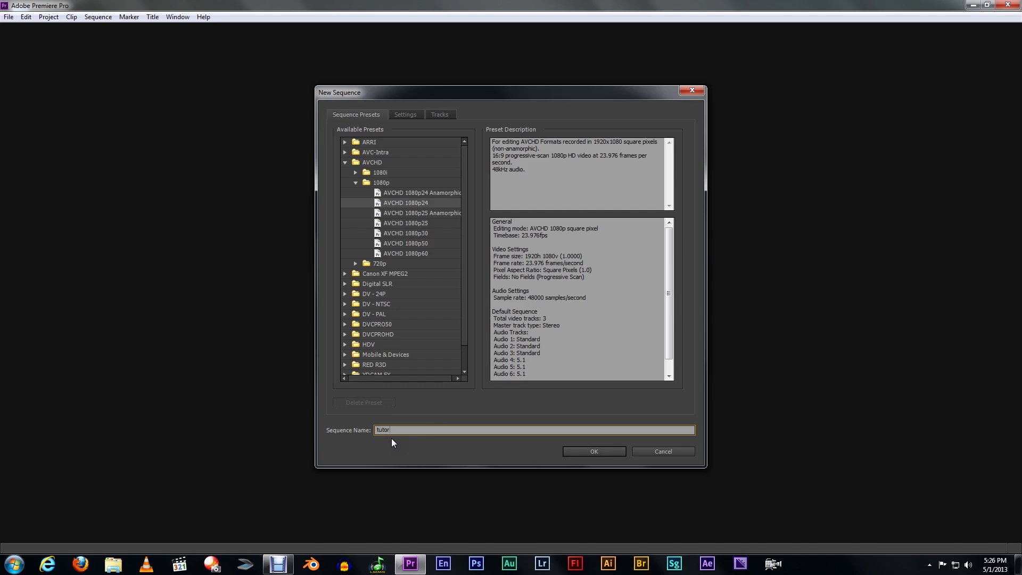
left_click(595, 450)
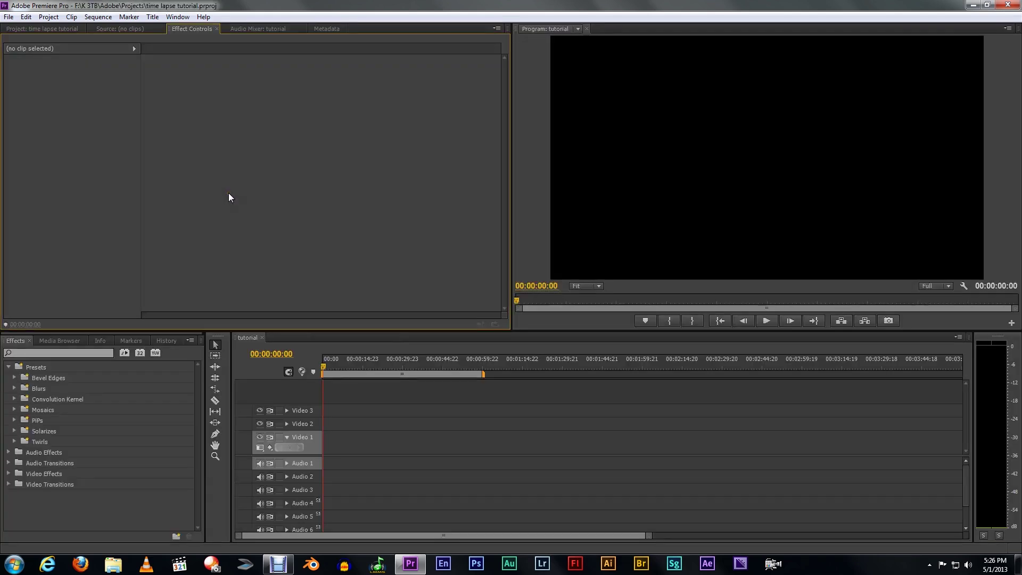
Start a media import into the project and browse to K 3TB\Sony RX100\Pictures\Other\Startrails\2013\4-25-2013.
left_click(47, 29)
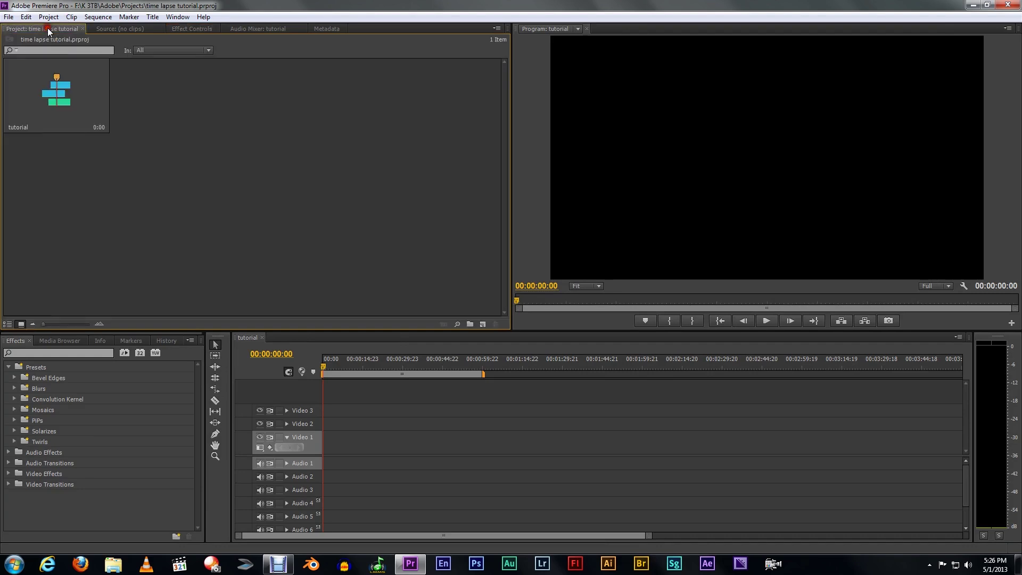
double_click(259, 151)
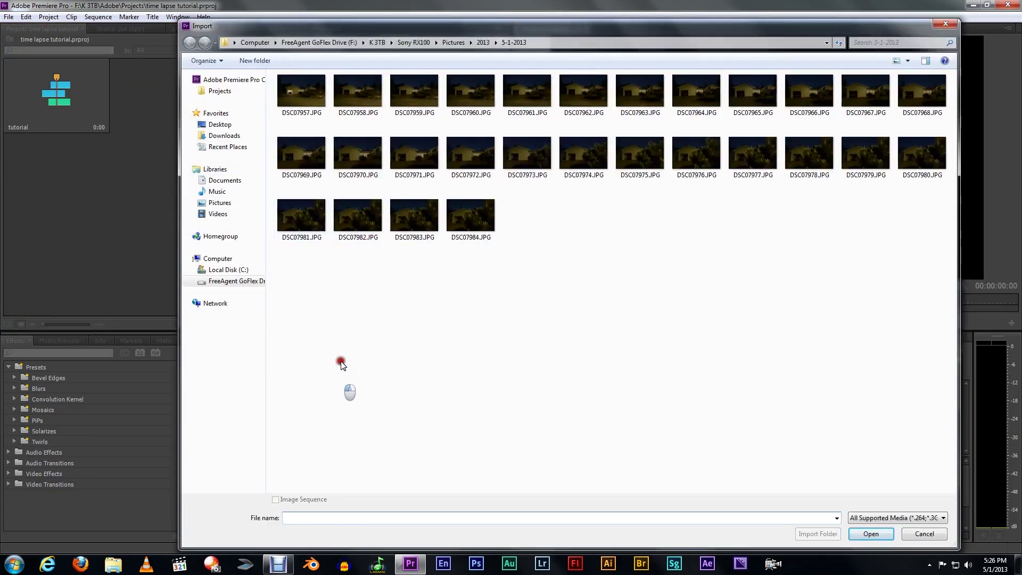
left_click(194, 281)
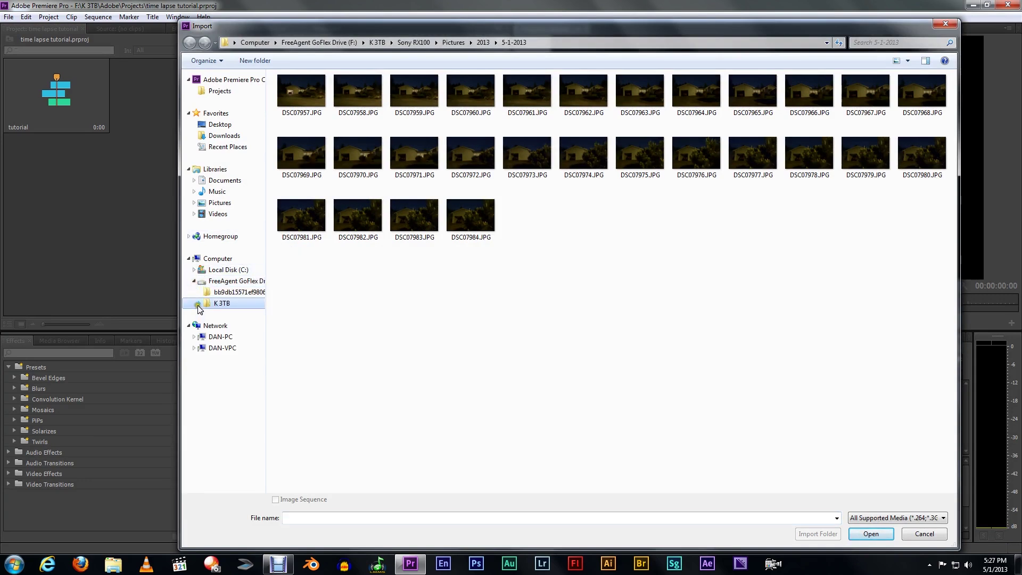
left_click(199, 303)
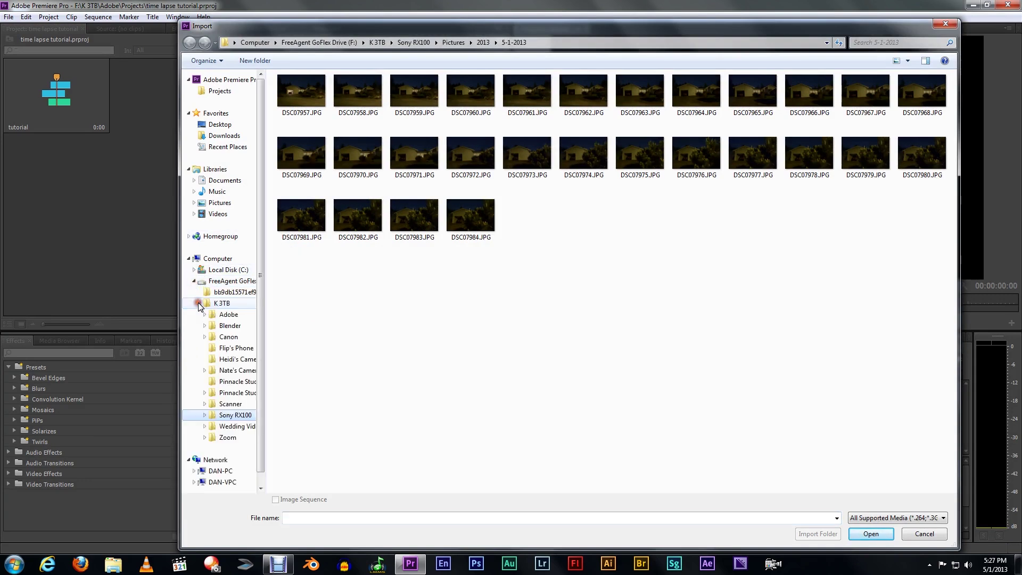
left_click(205, 415)
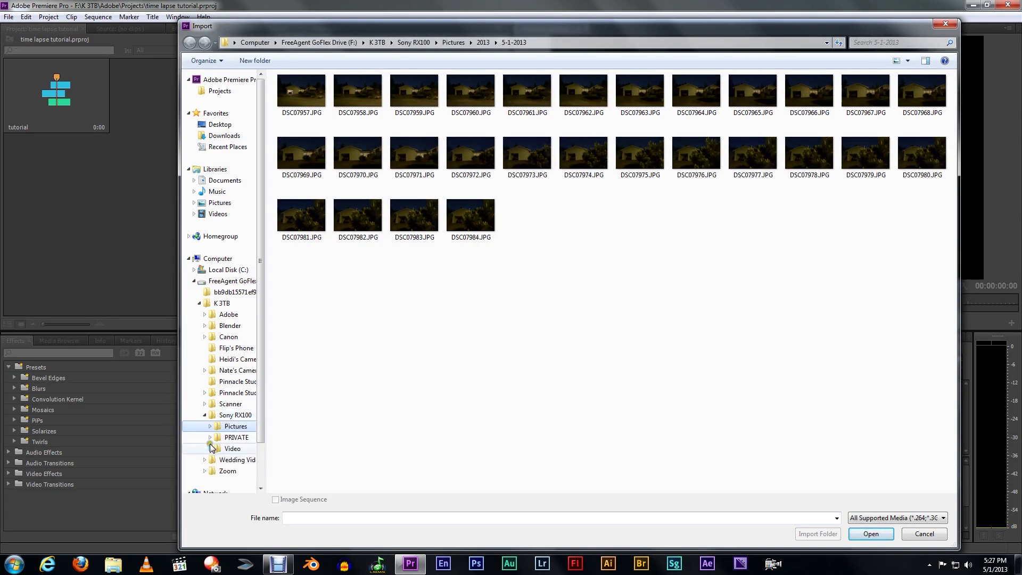
left_click(210, 426)
left_click(215, 459)
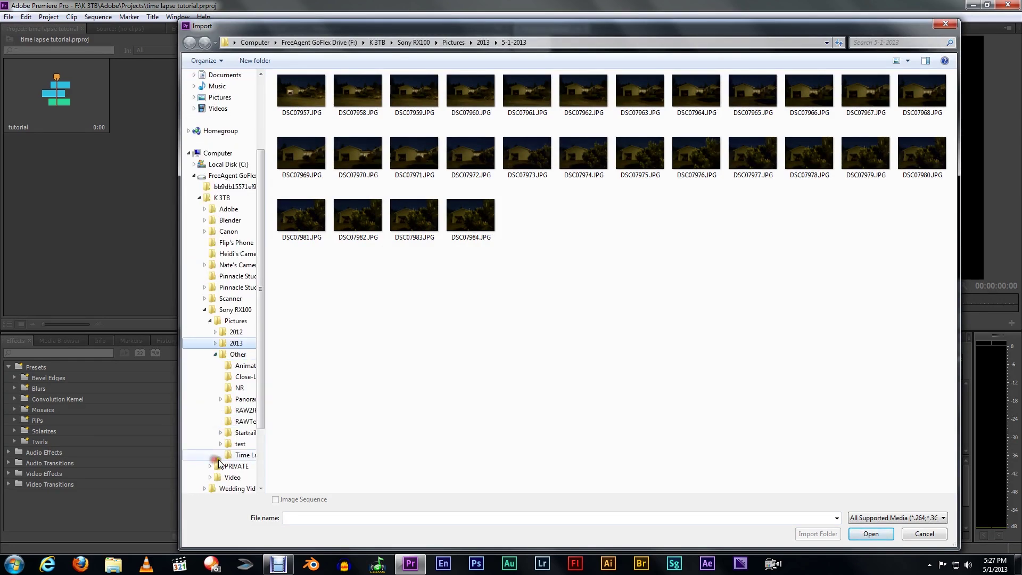
left_click(221, 432)
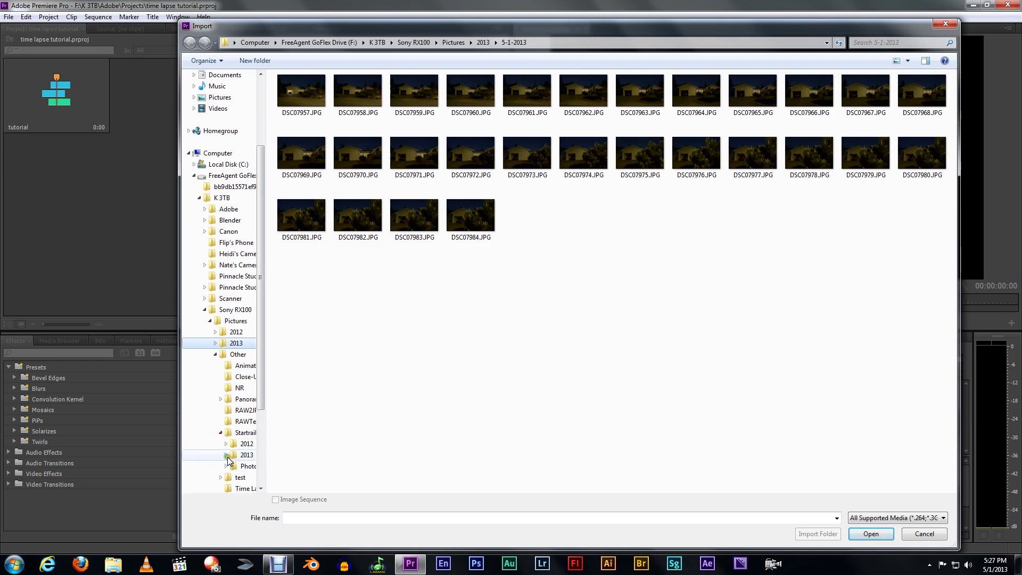
left_click(226, 455)
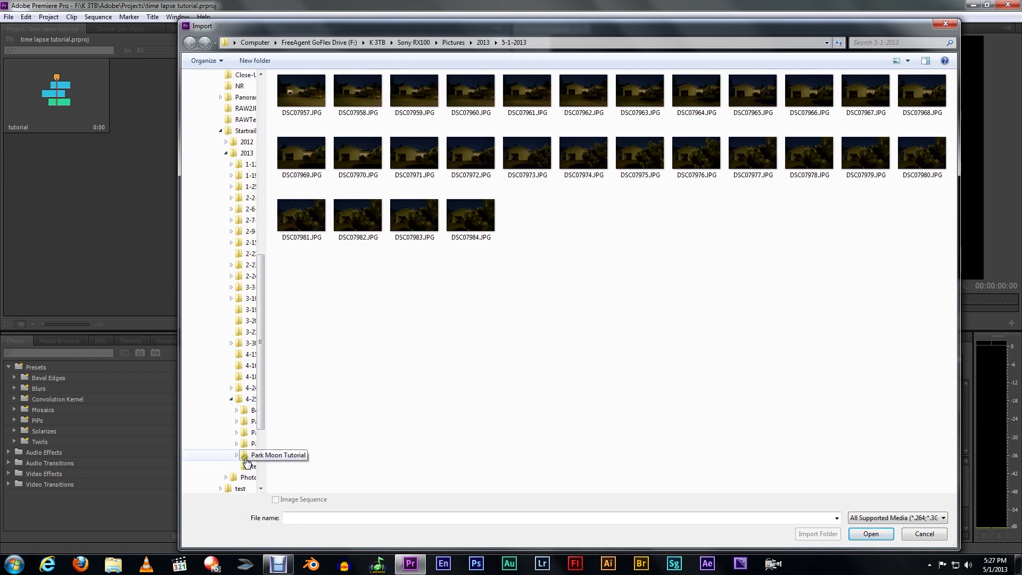
left_click(248, 404)
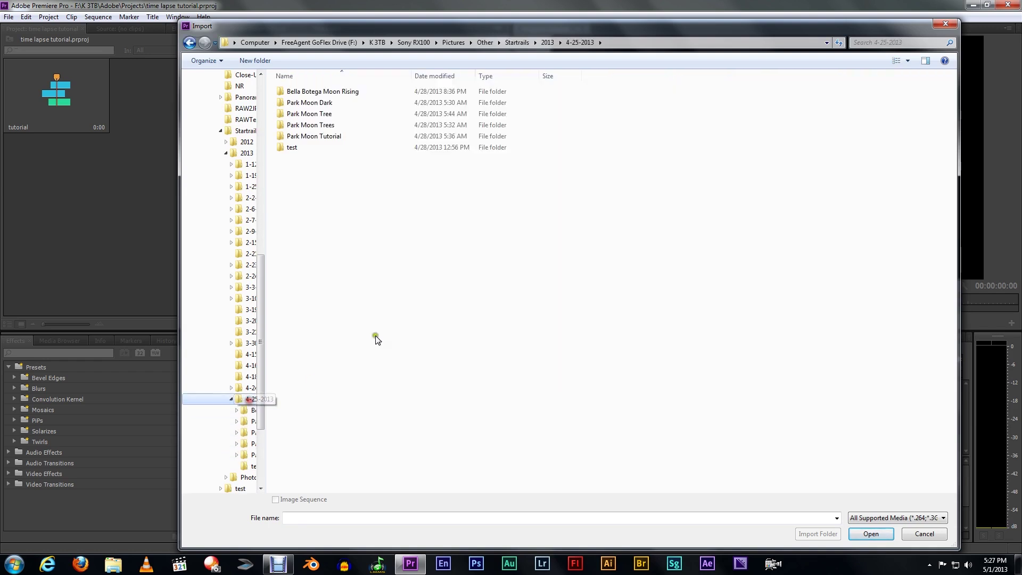
Import parkmoontree2-0001.jpg from subfolder 2 of Park Moon Tree as an image sequence.
double_click(318, 115)
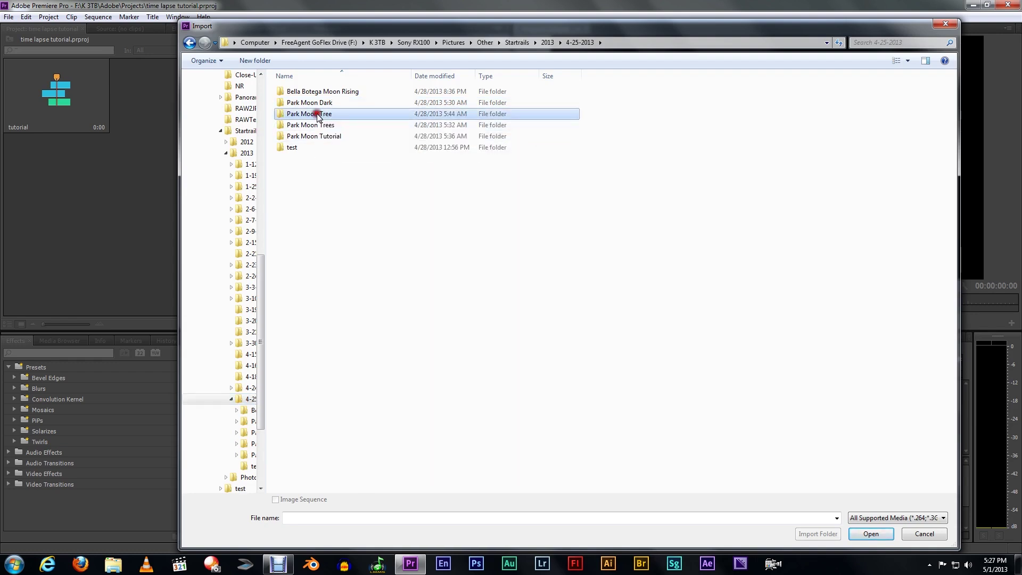
double_click(319, 106)
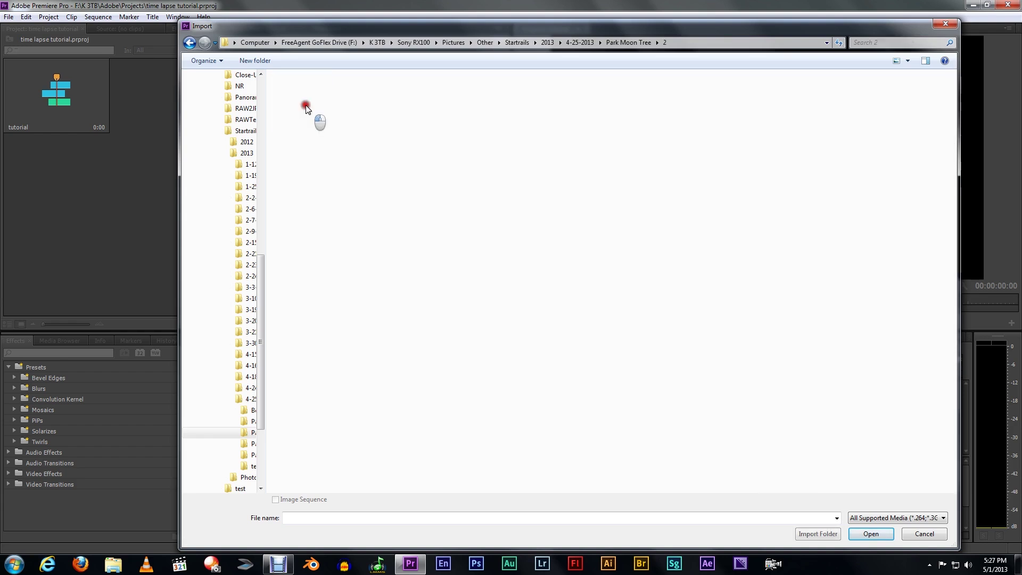
left_click(302, 94)
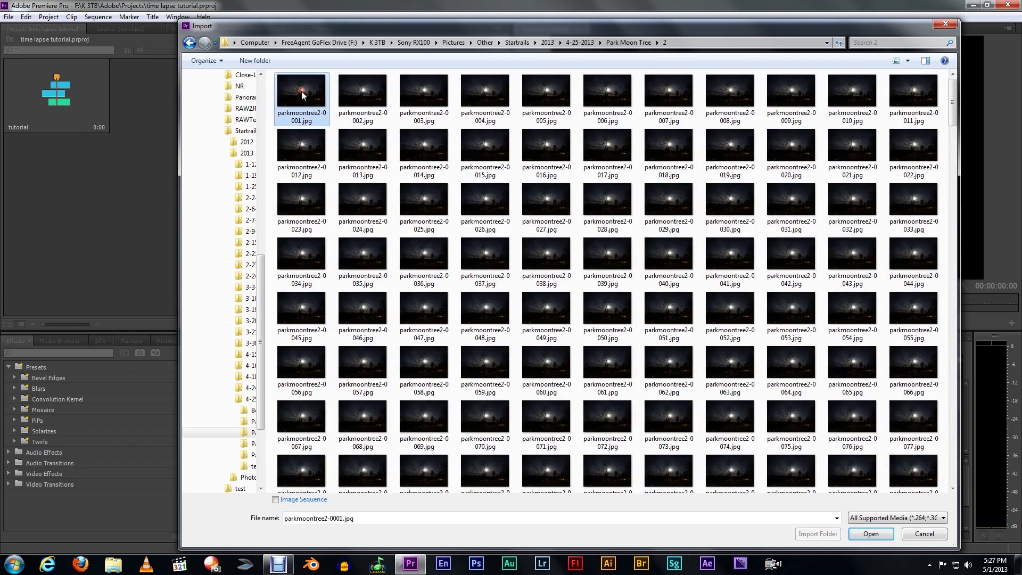
left_click(275, 499)
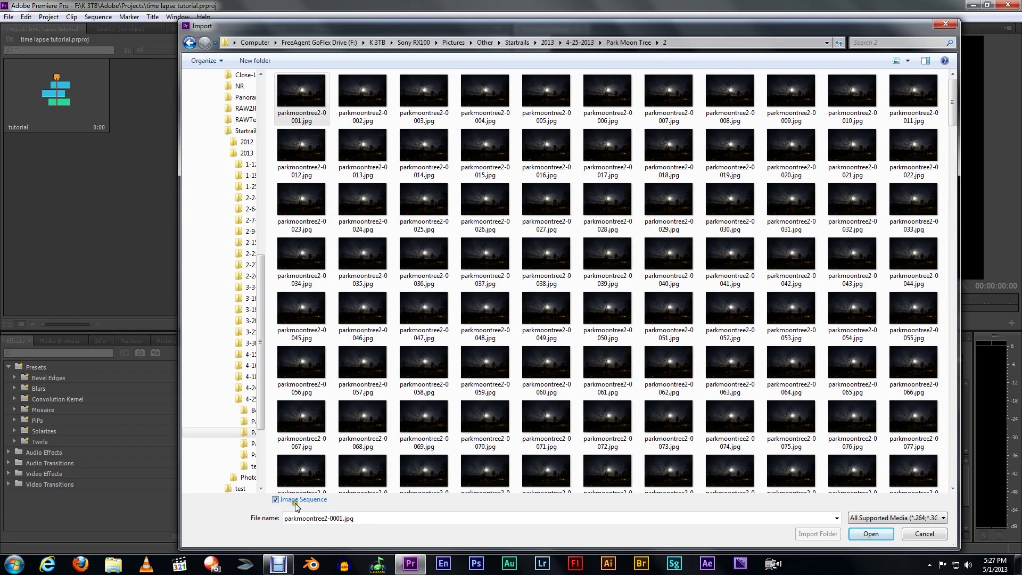
left_click(873, 535)
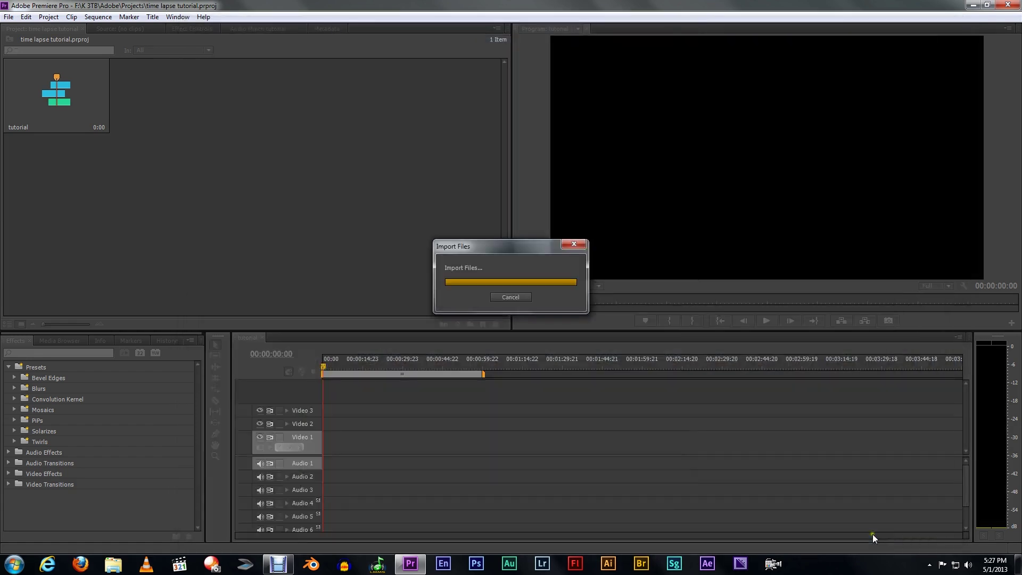
Import parkmoontutorial2-0001.jpg from subfolder 2 of 4-25-2013\Park Moon Tutorial as an image sequence.
double_click(318, 146)
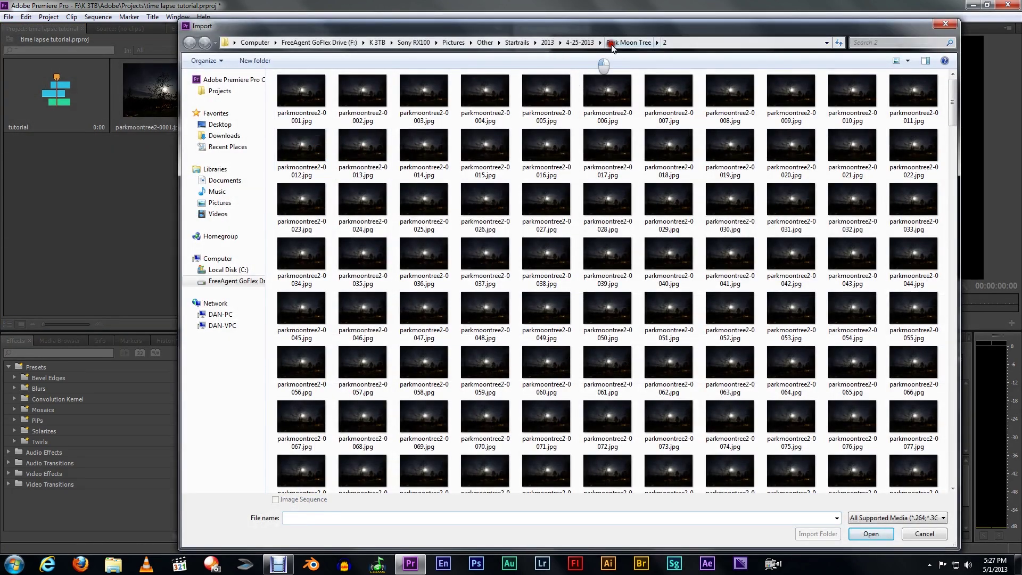
left_click(581, 43)
double_click(312, 137)
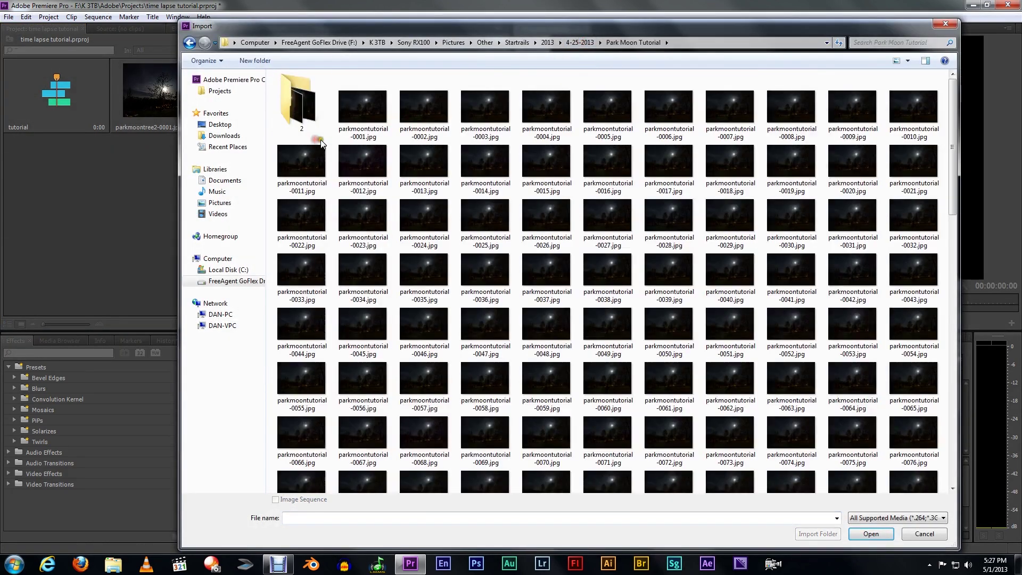
double_click(303, 108)
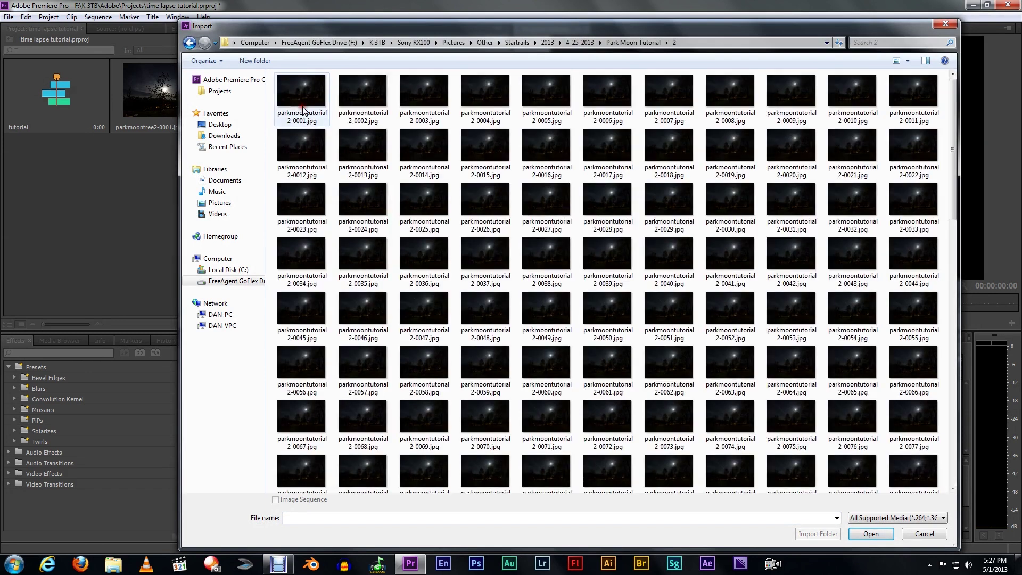
left_click(305, 96)
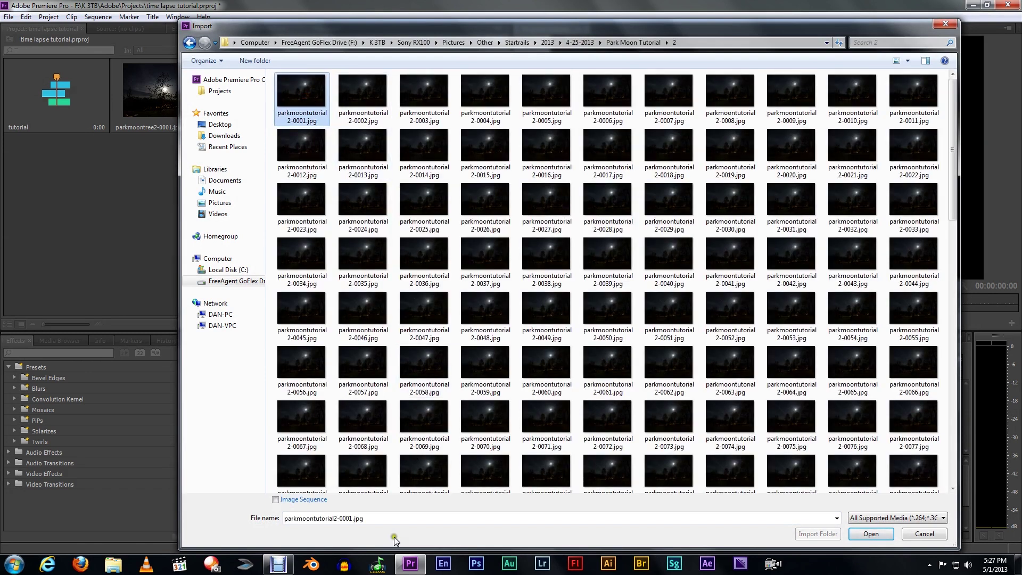
left_click(296, 502)
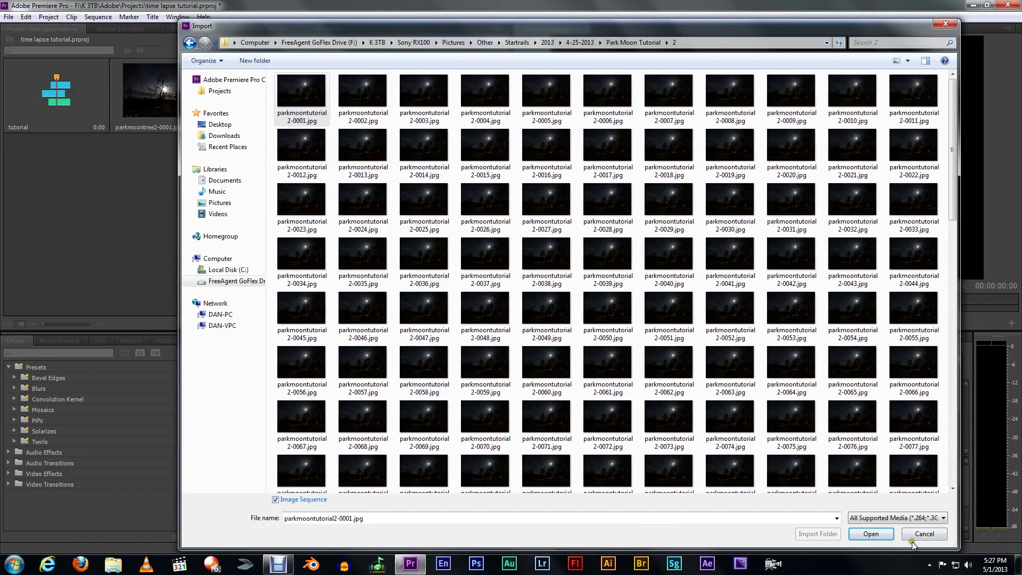
left_click(870, 535)
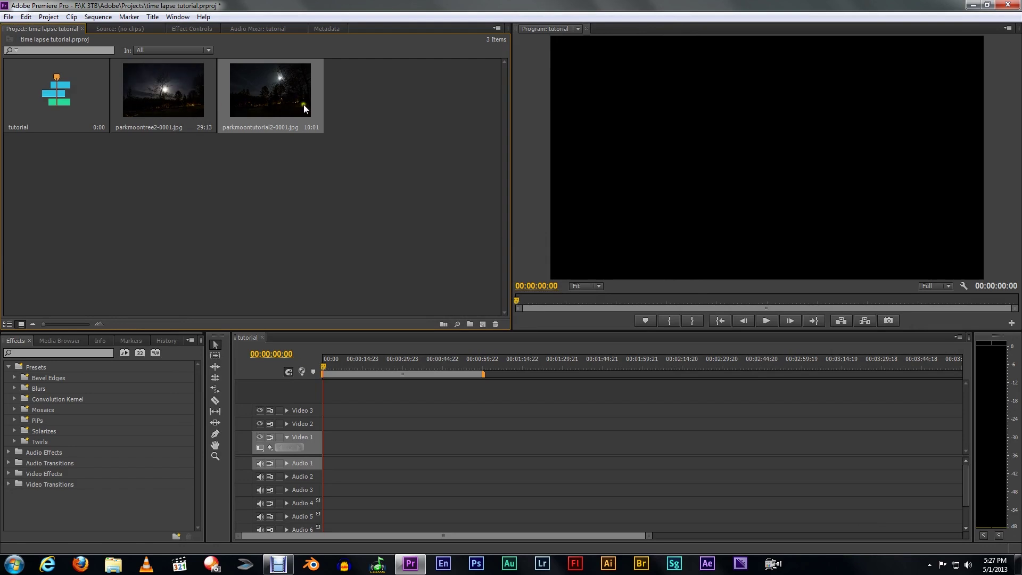
Review the footage interpretation frame rate options of the parkmoontree2-0001.jpg sequence and leave without applying changes.
right_click(159, 85)
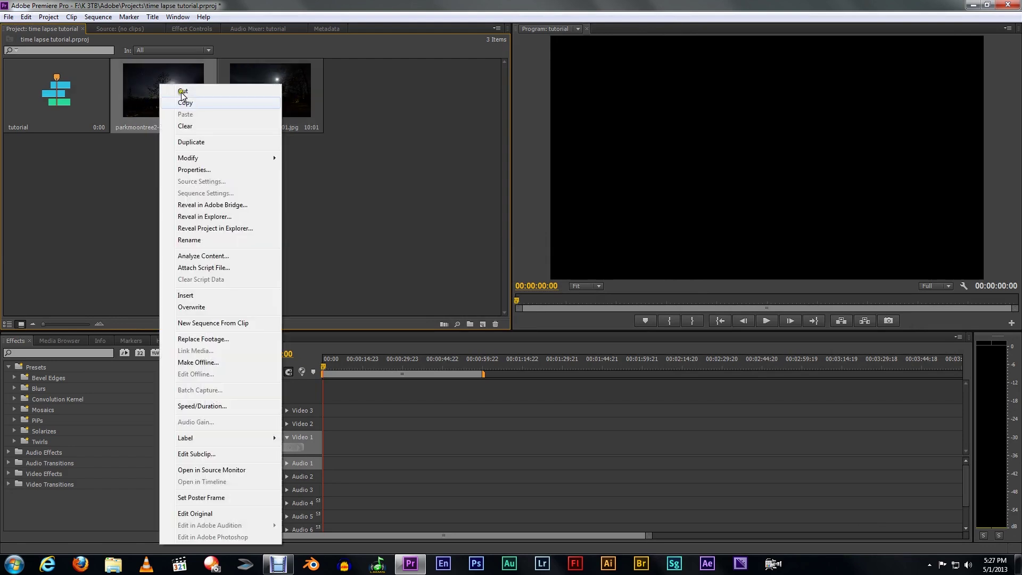
mouse_move(209, 159)
left_click(340, 170)
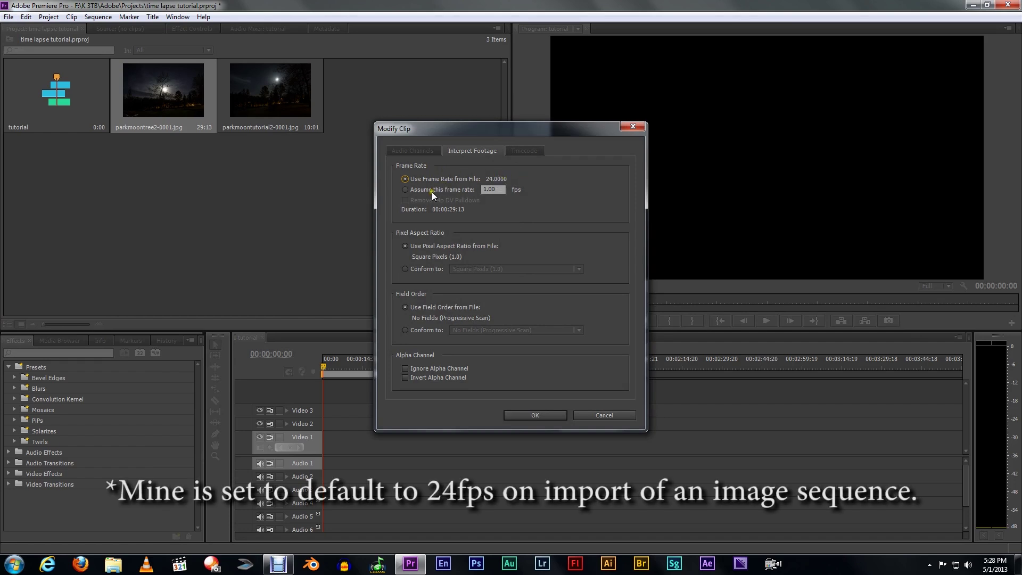
left_click(403, 190)
left_click(413, 177)
left_click(605, 416)
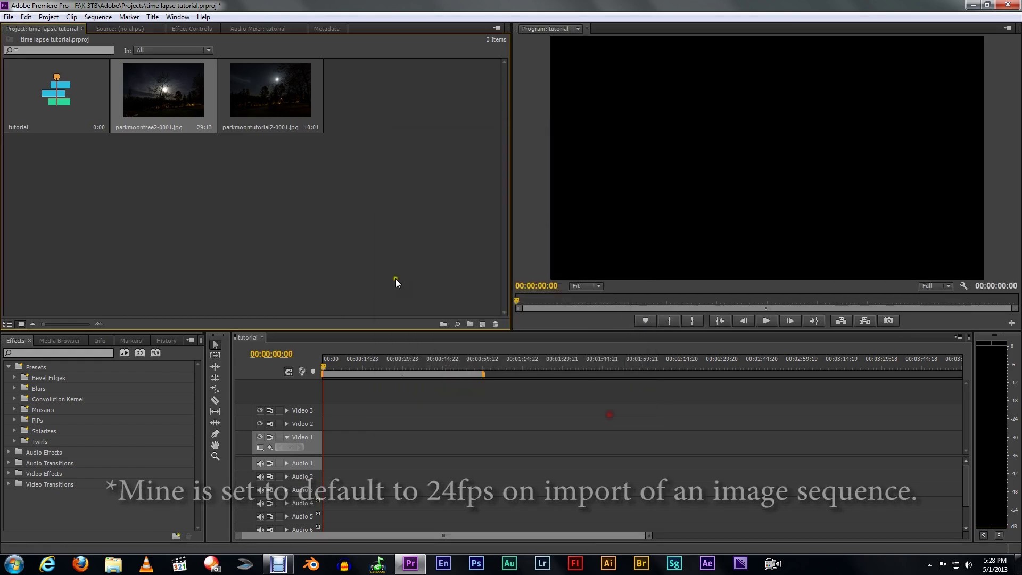
left_click(298, 227)
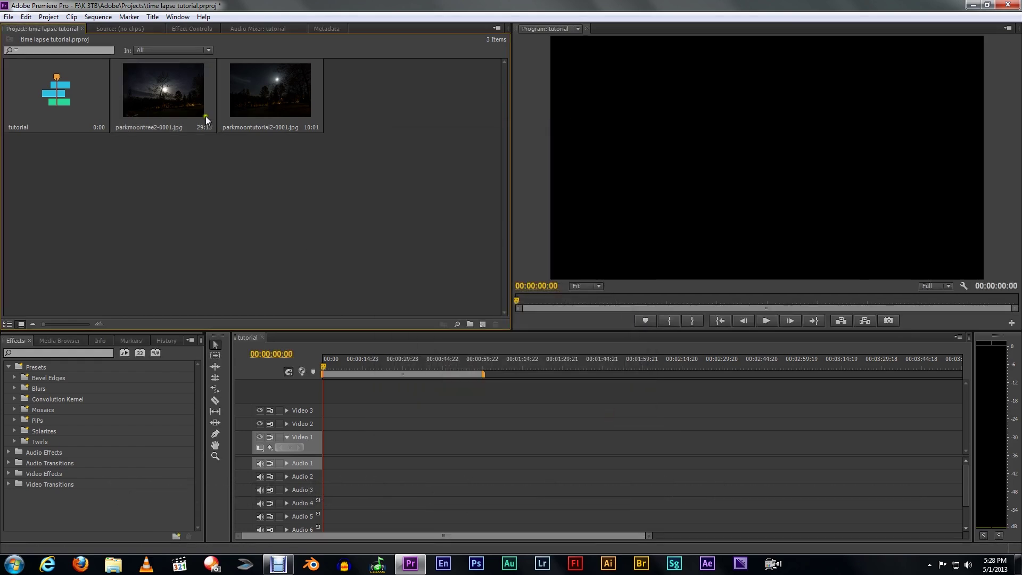
Place parkmoontree2-0001.jpg at the start of Video 1 in the tutorial sequence, keeping the existing sequence settings.
left_click(158, 90)
left_click_drag(255, 128, 320, 446)
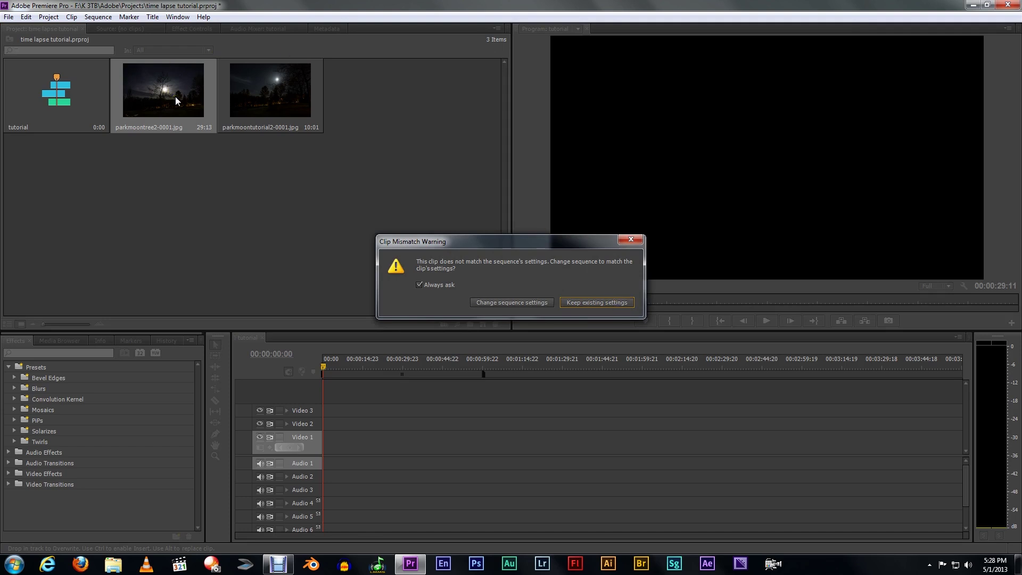
left_click(610, 302)
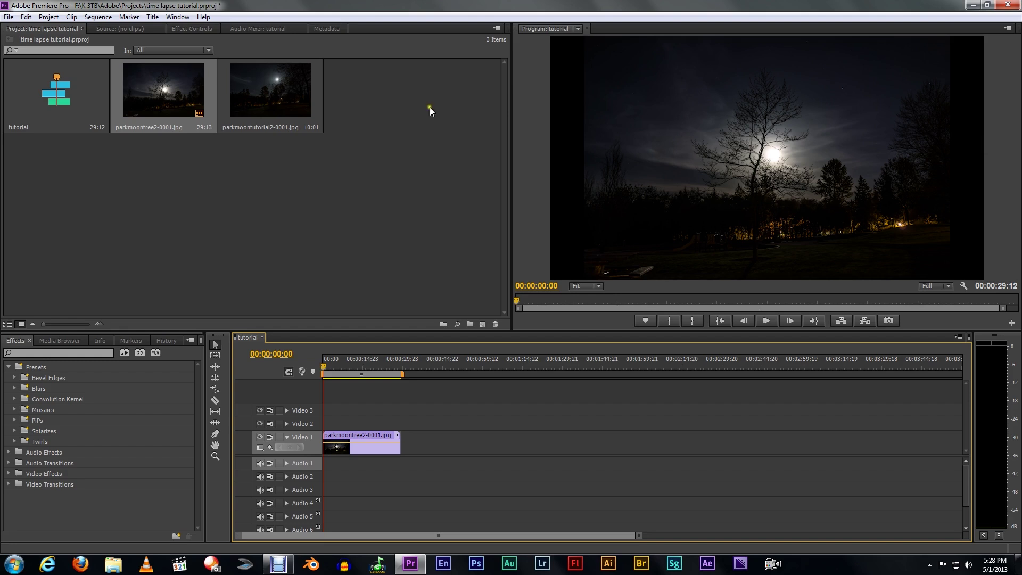
Check the parkmoontree2 timeline clip's Scale to Frame Size option and show its Motion properties.
left_click(369, 450)
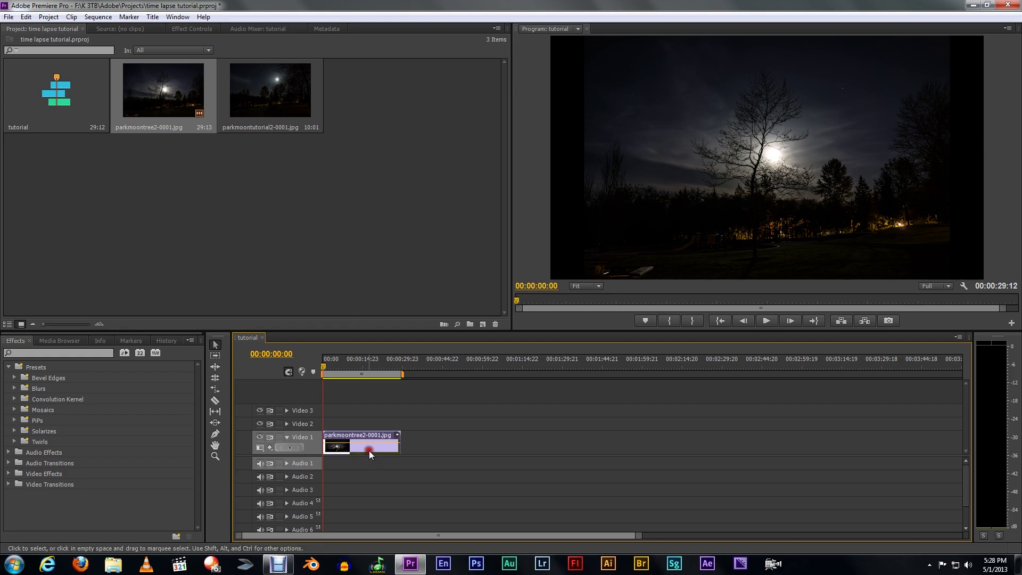
right_click(364, 448)
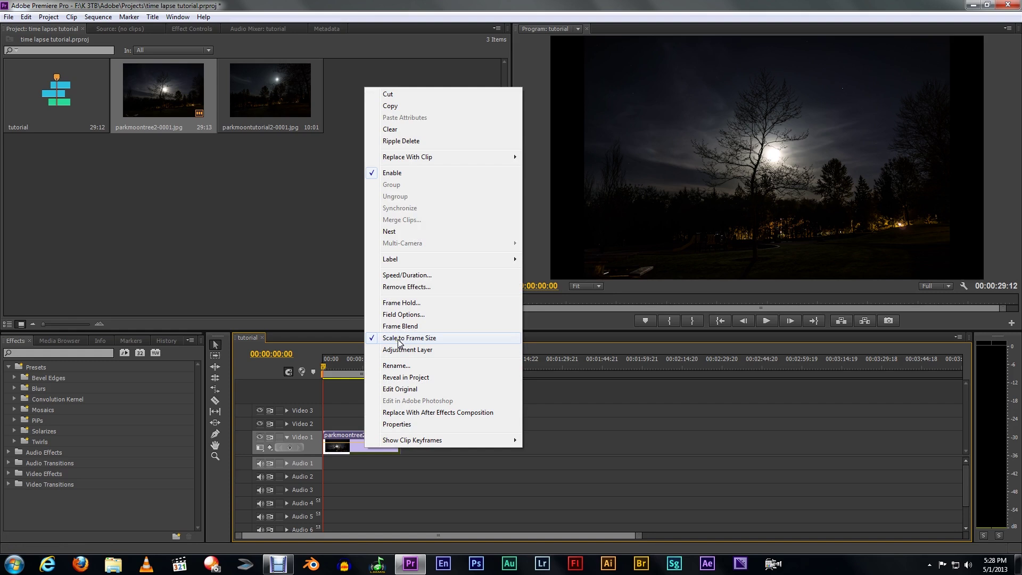
left_click(232, 209)
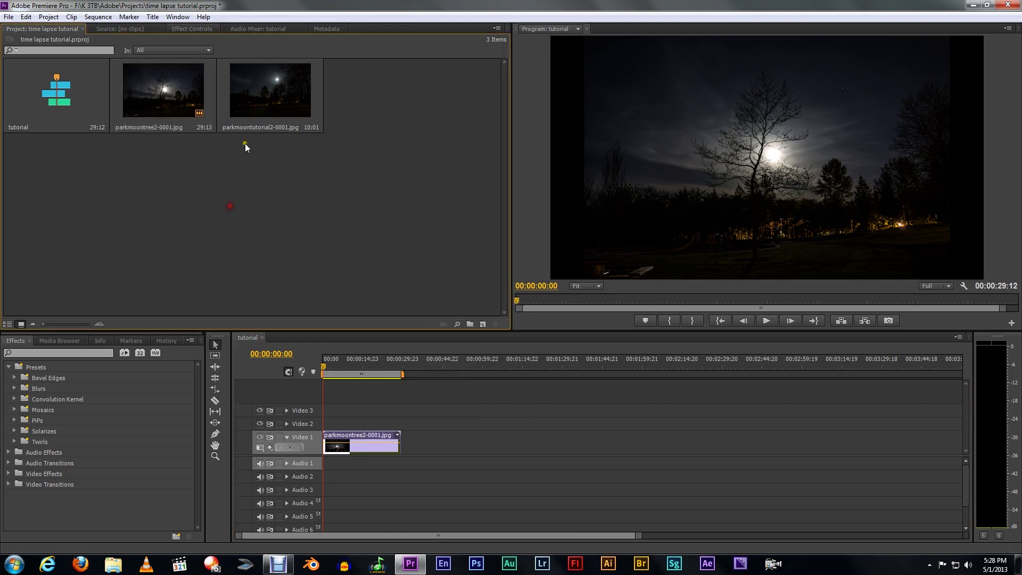
left_click(193, 29)
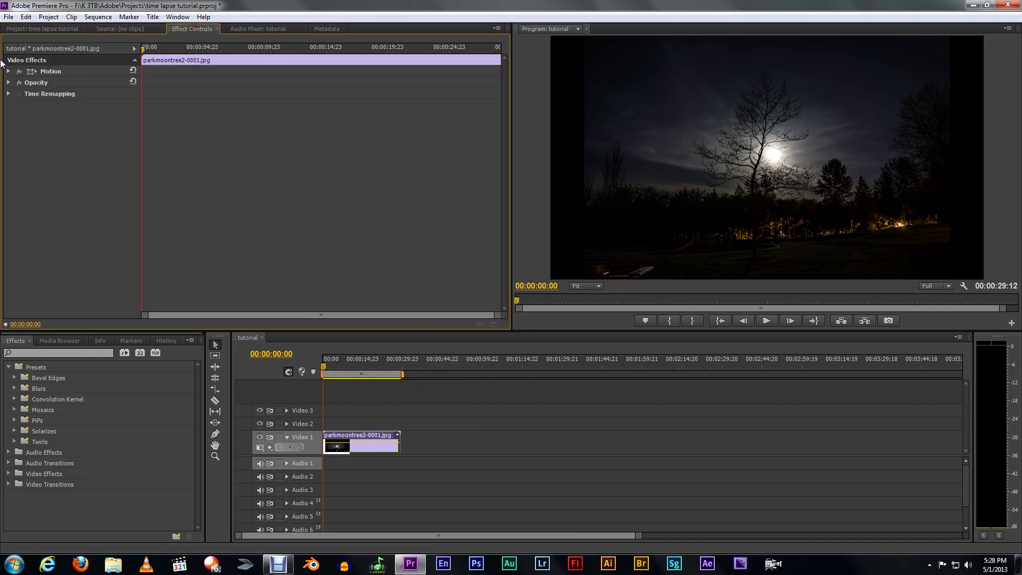
left_click(8, 72)
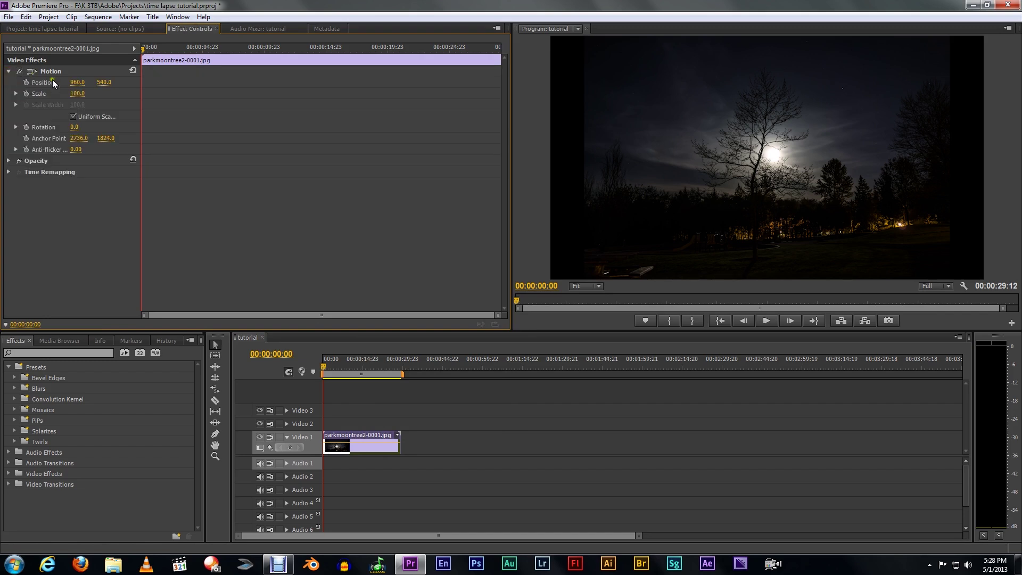
Try a different Scale on the parkmoontree2 clip and restore it to 100.
left_click_drag(74, 94, 217, 111)
left_click(77, 93)
type("100")
key("Return")
Turn off Scale to Frame Size for the parkmoontree2 clip and set its Scale to 36.
right_click(365, 445)
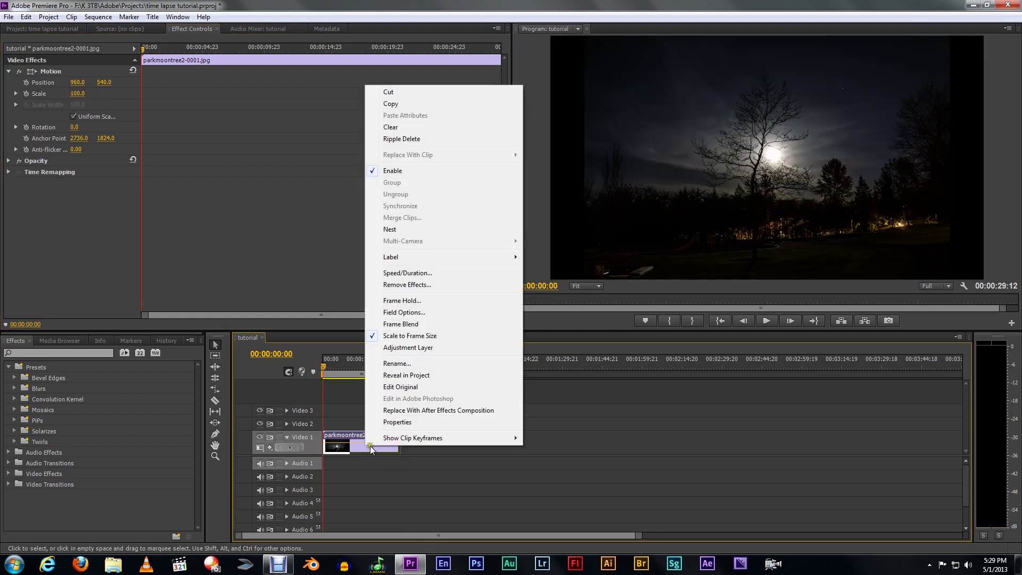
left_click(418, 338)
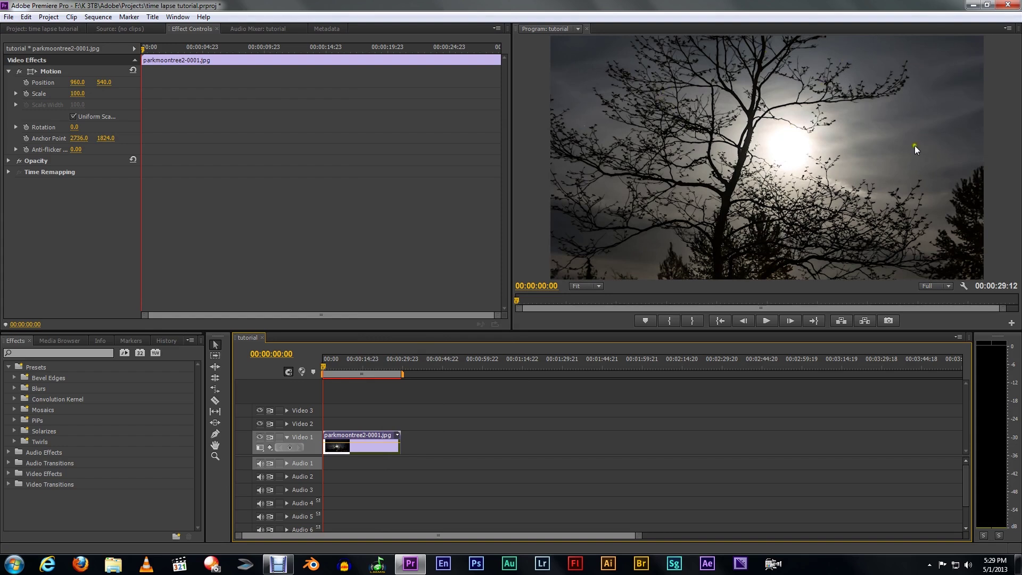
left_click_drag(83, 93, 48, 108)
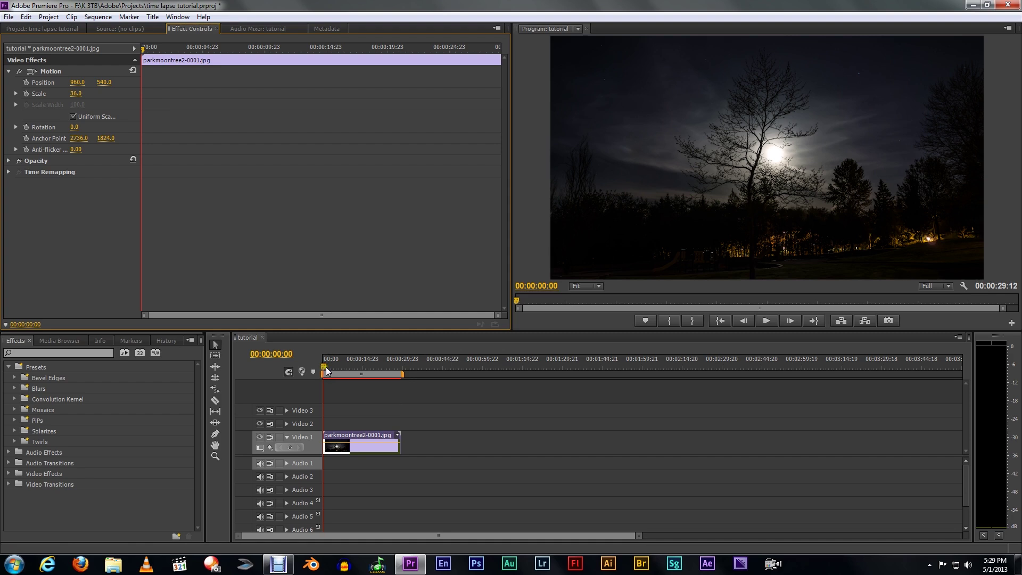
Add Scale and Position keyframes to the parkmoontree2 clip at 00:00:05:14.
left_click_drag(324, 366, 338, 367)
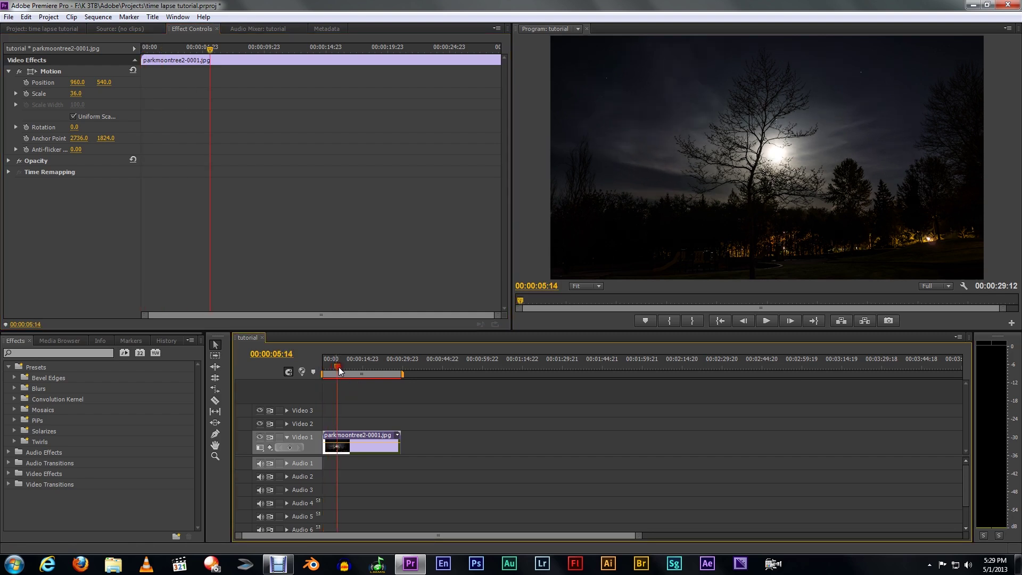
left_click(26, 94)
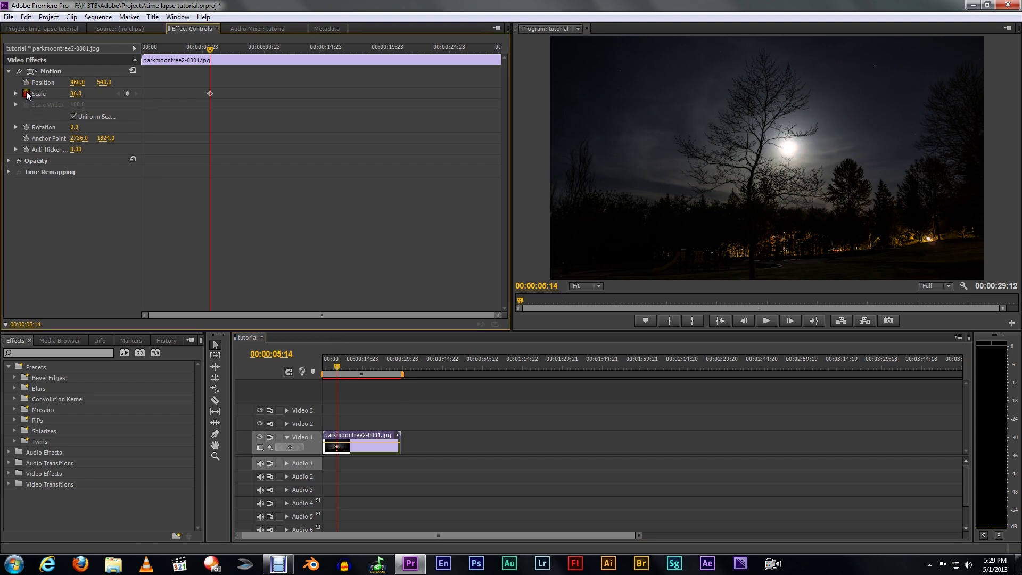
left_click(26, 83)
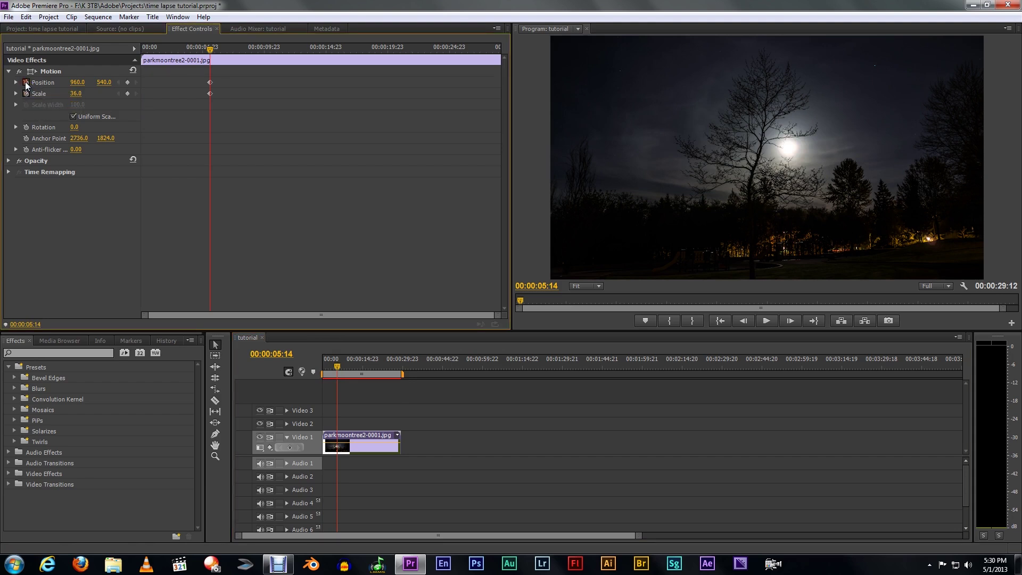
Set the Position keyframe's spatial interpolation to Linear and check the Scale keyframe's interpolation type.
right_click(211, 83)
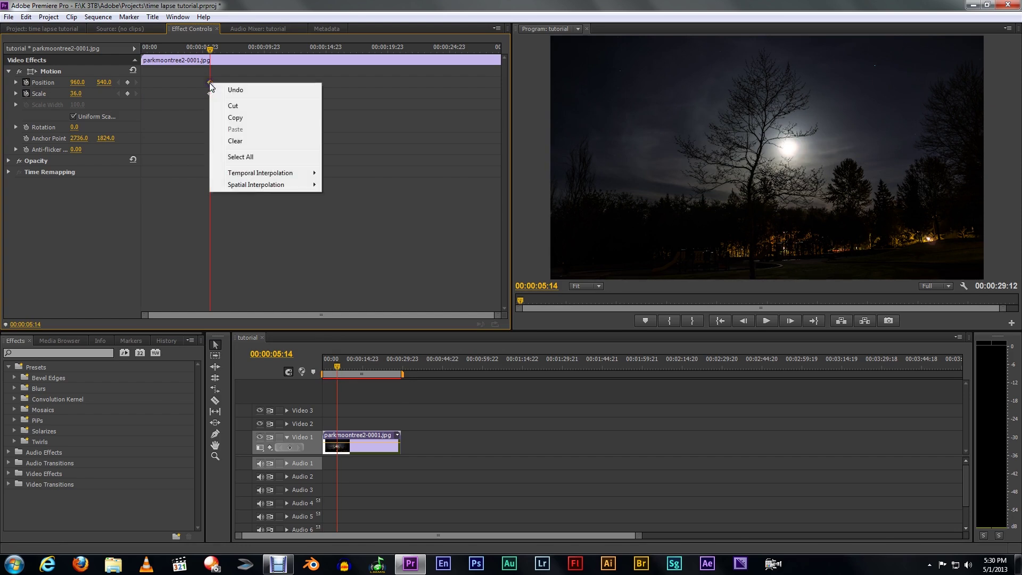
mouse_move(278, 172)
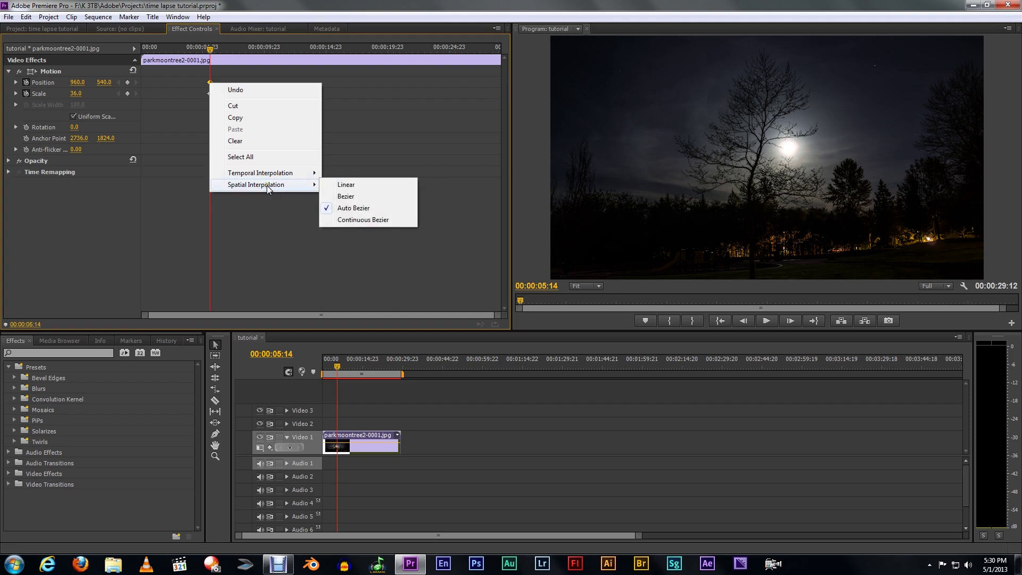
left_click(365, 184)
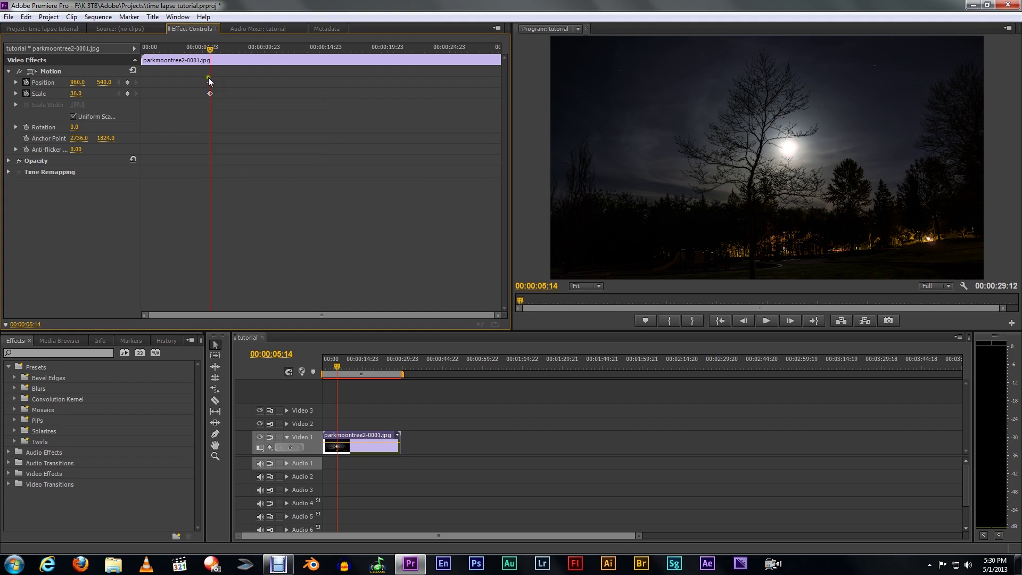
right_click(209, 93)
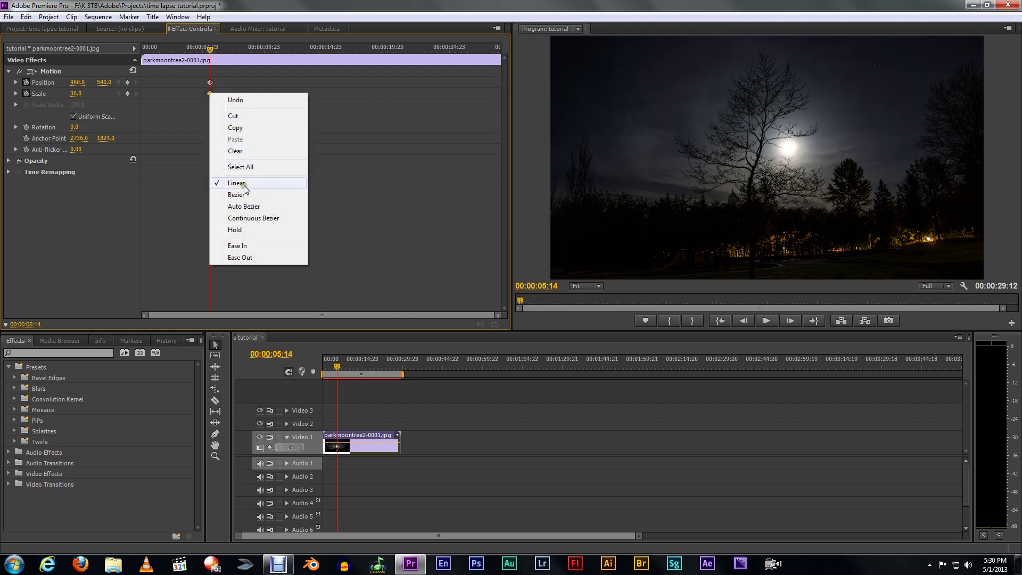
left_click(391, 216)
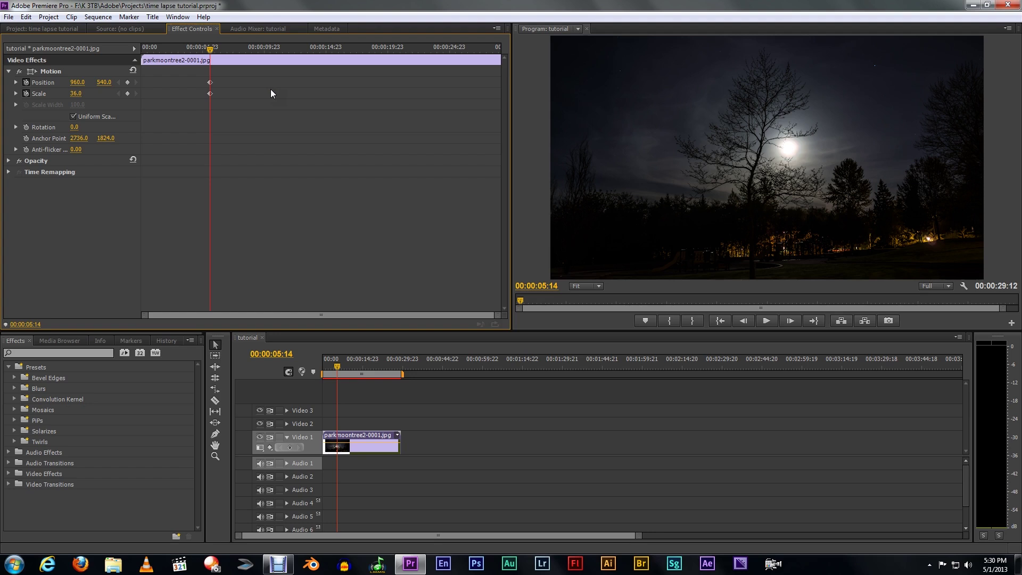
Keyframe the clip at 00:00:10:17 with Scale 45 and vertical Position 654, and scrub around that point.
left_click_drag(212, 49, 276, 57)
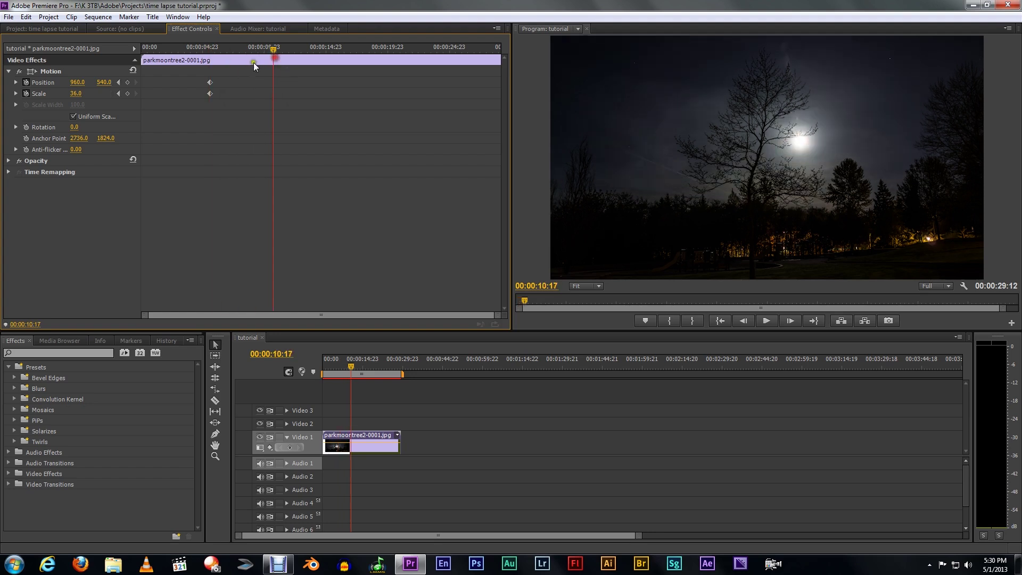
left_click(76, 94)
left_click_drag(82, 94, 115, 97)
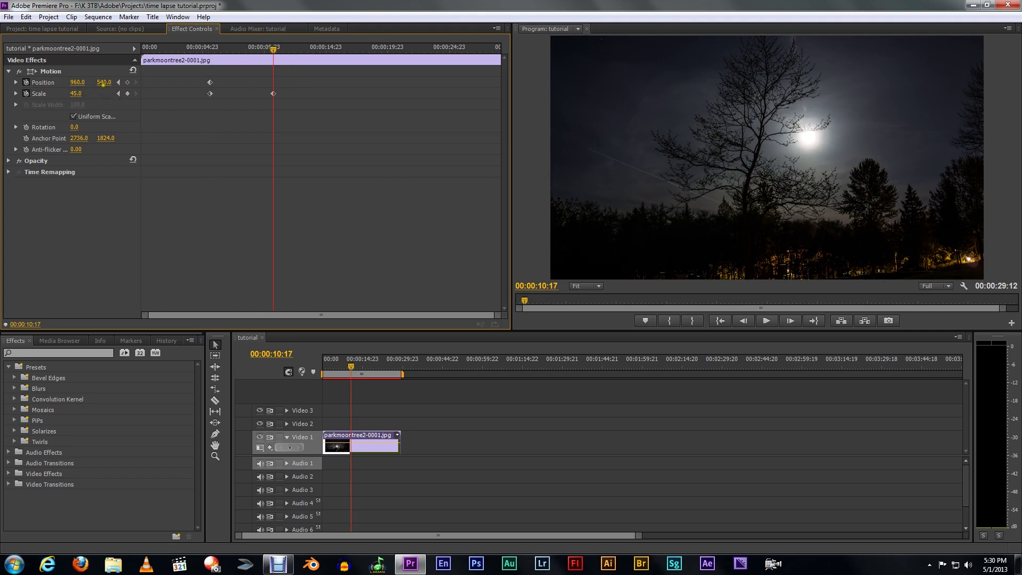
left_click_drag(104, 82, 112, 90)
left_click_drag(122, 88, 150, 81)
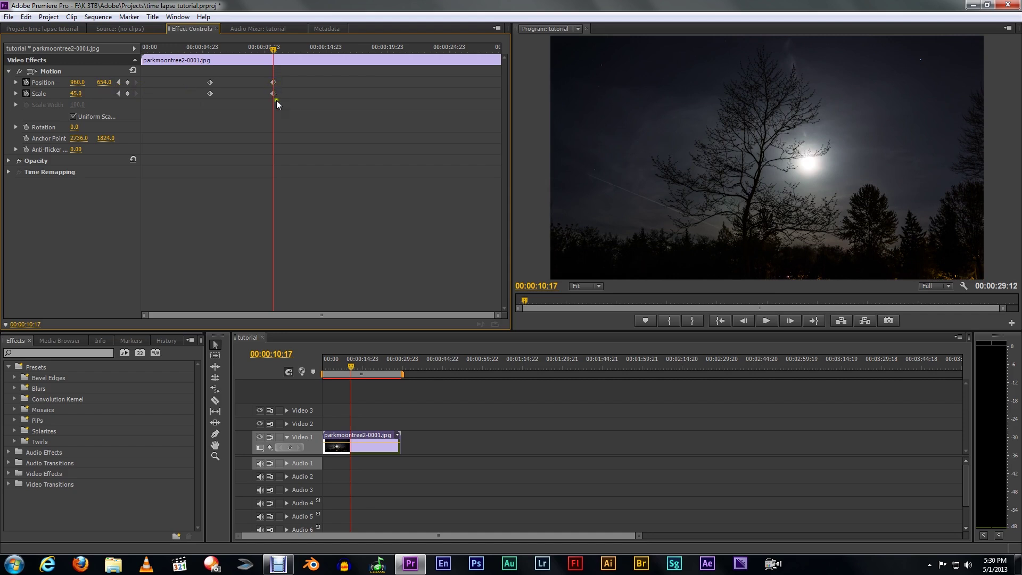
mouse_move(274, 50)
left_mouse_down()
mouse_move(210, 58)
mouse_move(273, 69)
left_mouse_up()
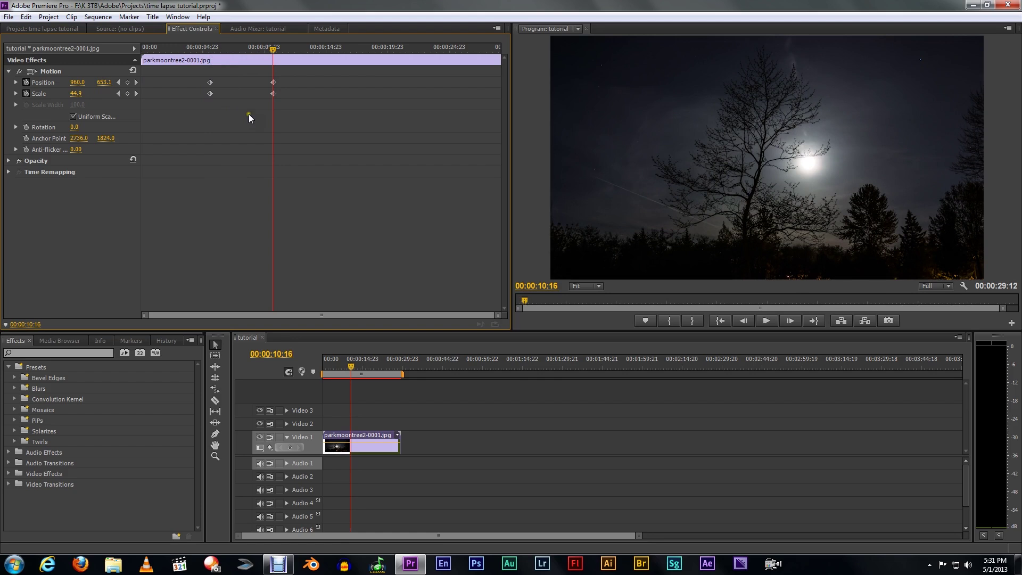
Move the first pair of Position and Scale keyframes to the clip's start and the second pair to its end.
left_click_drag(230, 100, 204, 74)
left_click_drag(211, 85, 141, 90)
left_click_drag(302, 108, 501, 88)
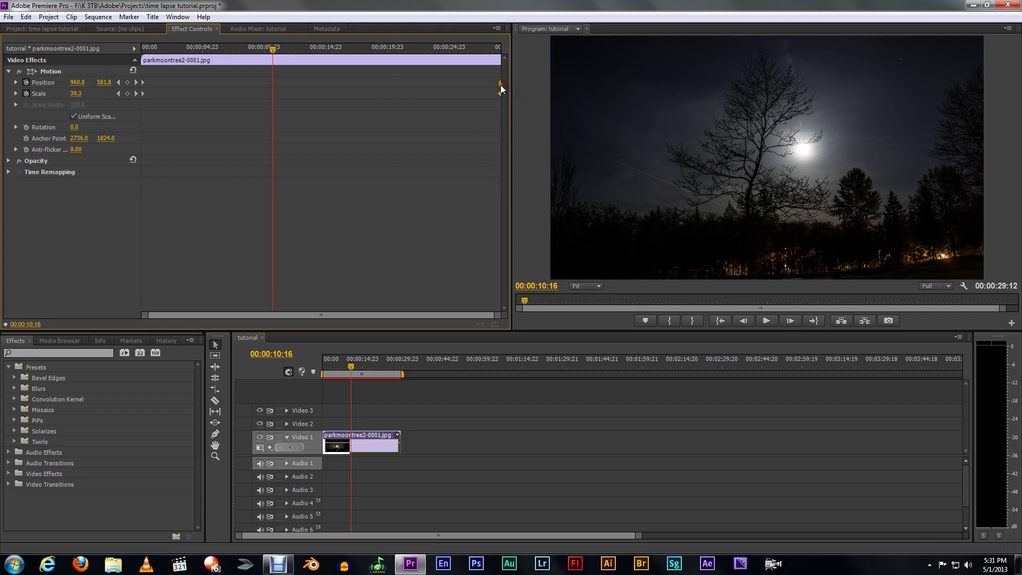
Move the second pair of Position and Scale keyframes to the parkmoontree2 clip's last frame, 00:00:29:11, and check the preceding frames.
left_click_drag(353, 366, 398, 366)
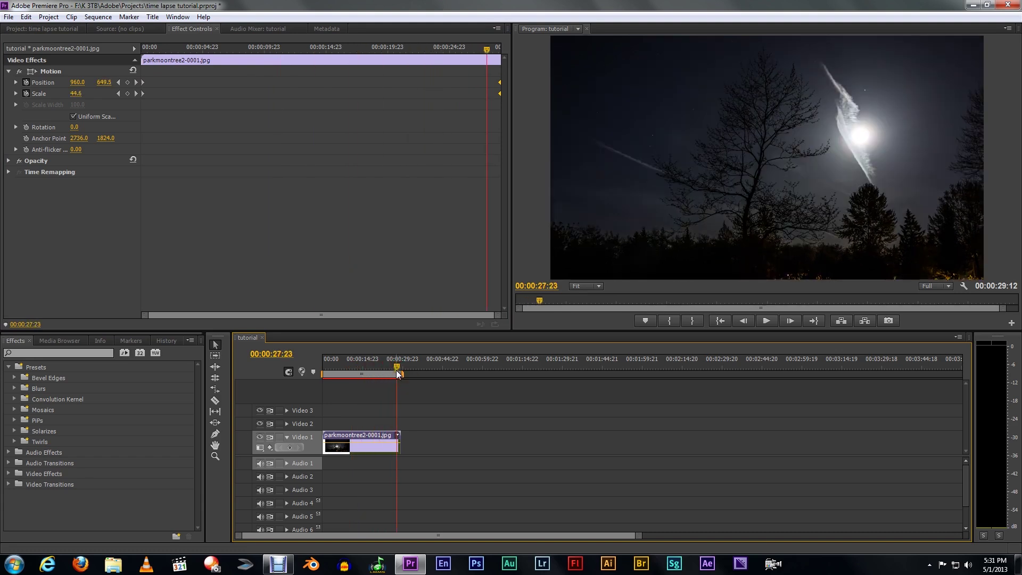
key("equal")
key("equal")
key("equal")
key("equal")
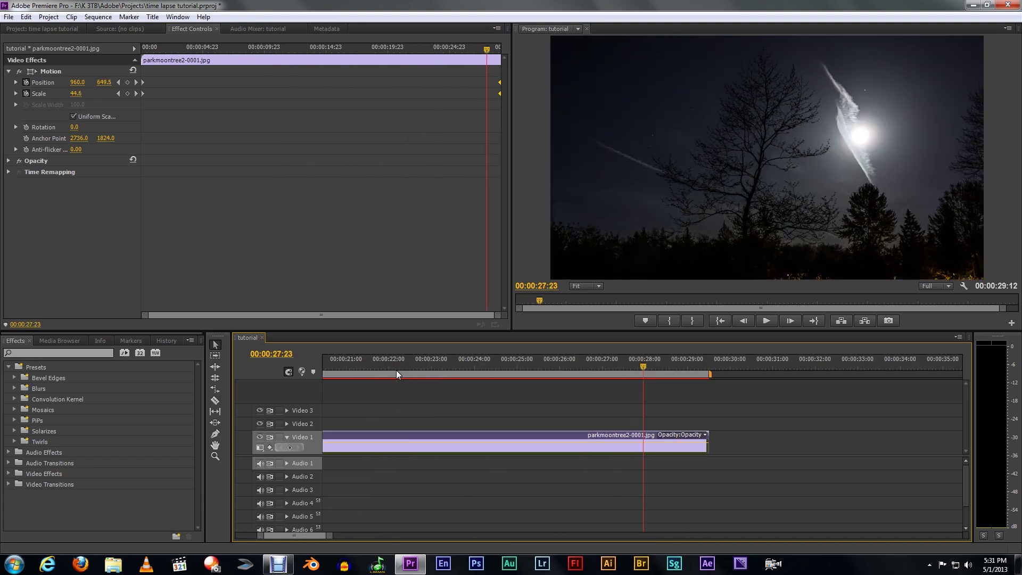
key("Right")
key("Right")
key("space")
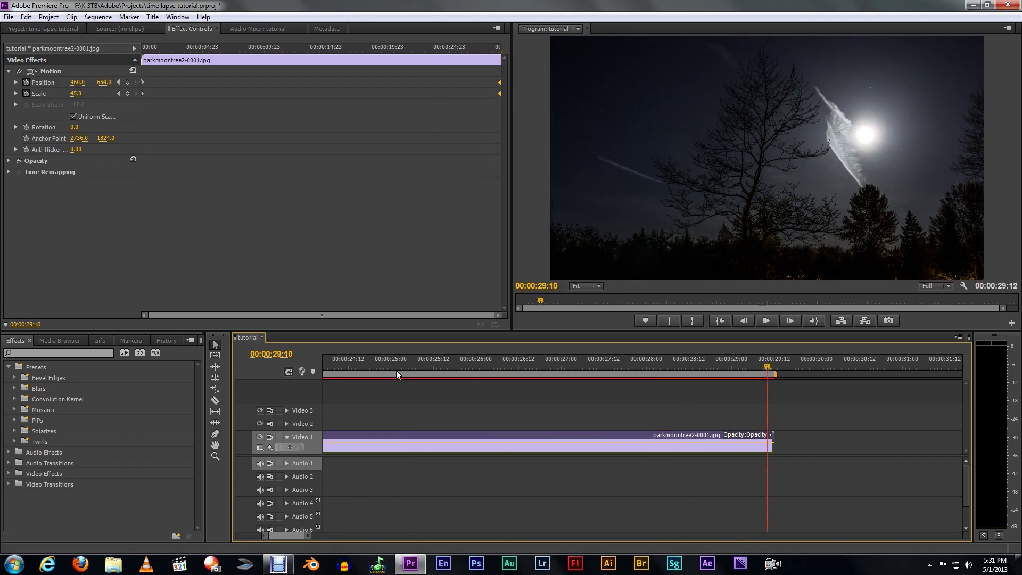
key("Left")
key("Left")
key("Left")
key("Left")
key("Left")
key("Left")
key("Right")
key("Right")
key("Right")
key("Right")
key("Right")
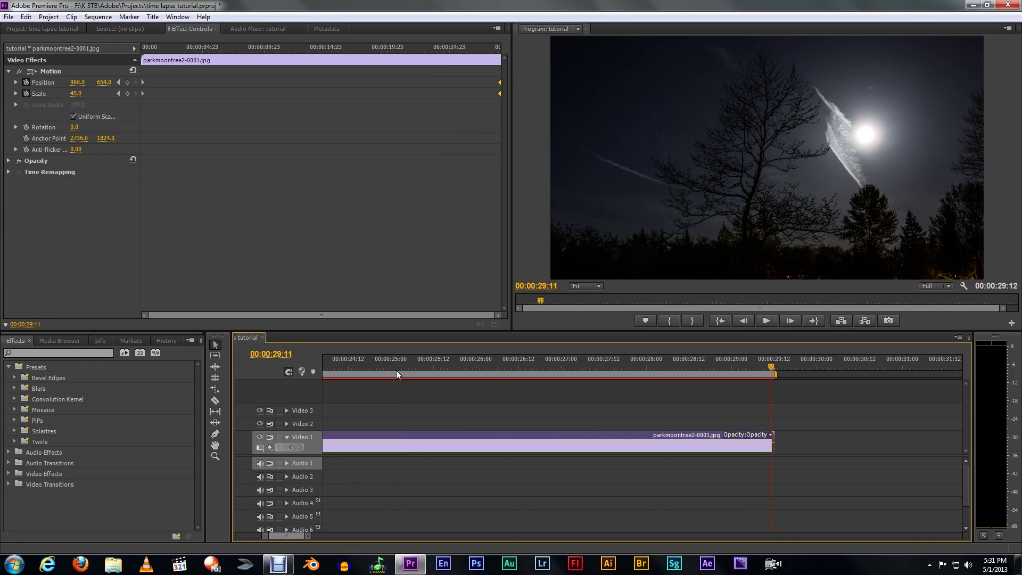
left_click(500, 83)
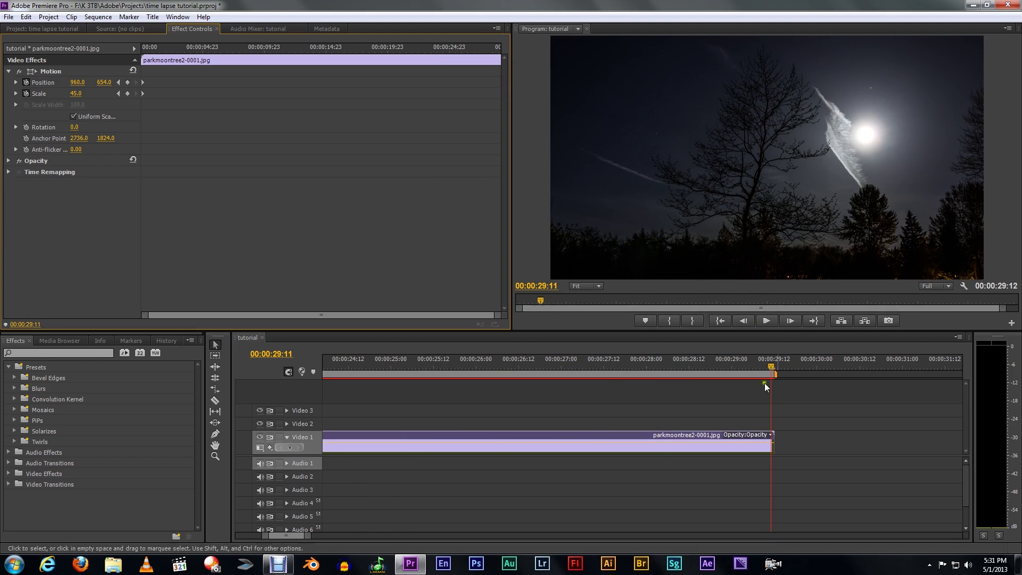
key("Left")
key("Left")
key("Left")
key("Left")
left_click(378, 189)
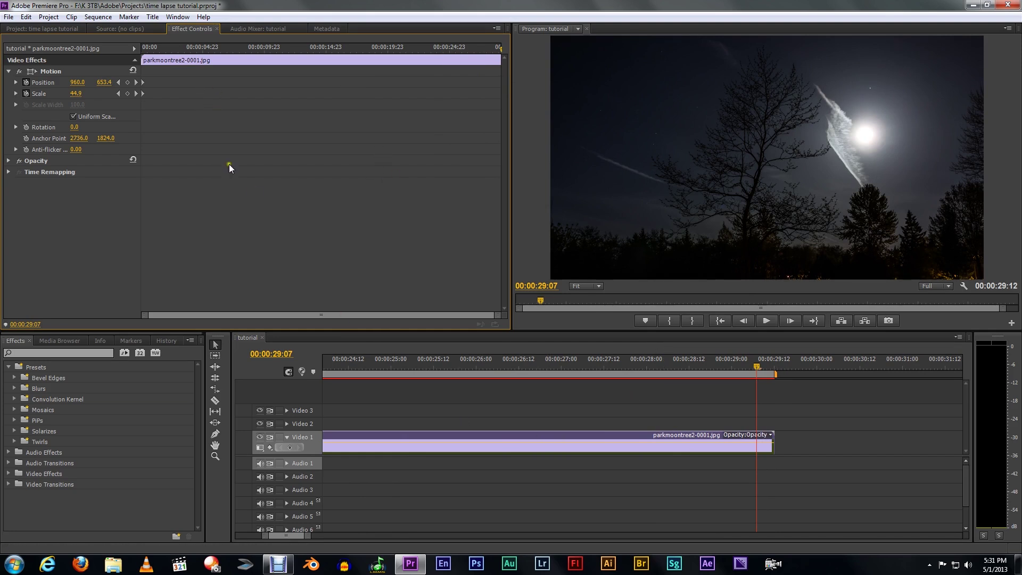
Place the parkmoontutorial2 image sequence at the start of Video 1, with the parkmoontree2 clip shifted behind it after a gap.
left_click(38, 29)
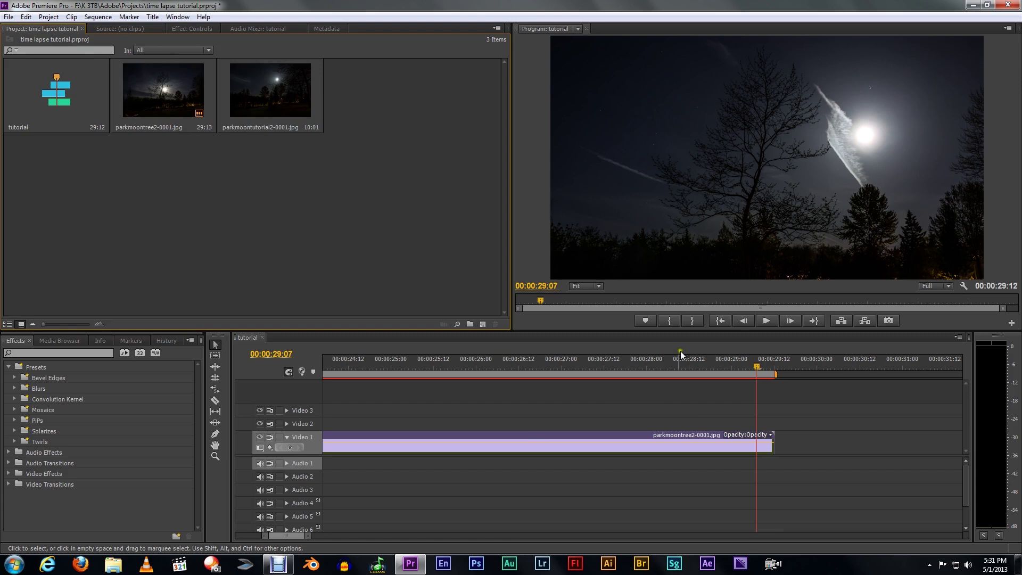
key("minus")
key("minus")
key("minus")
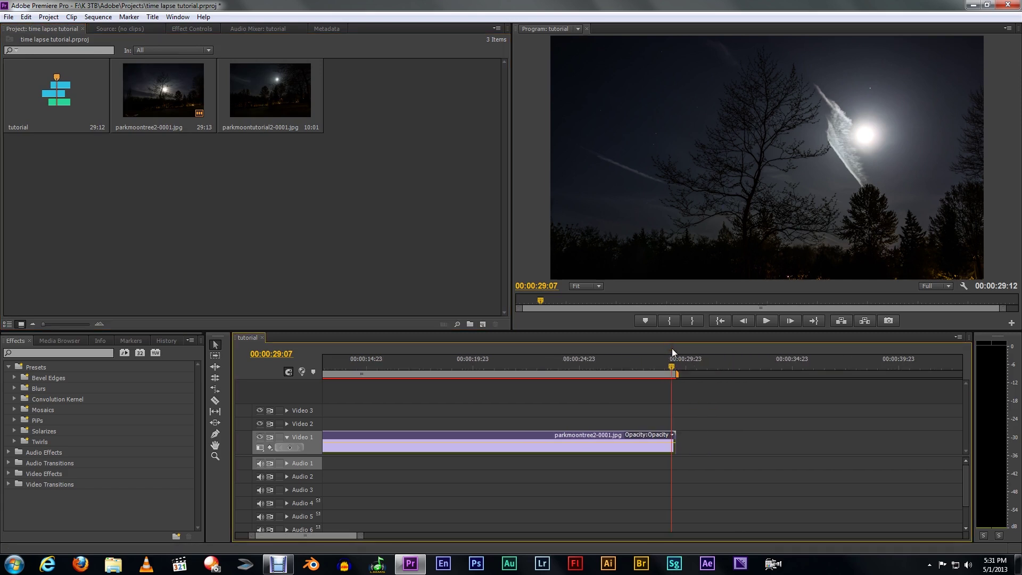
key("minus")
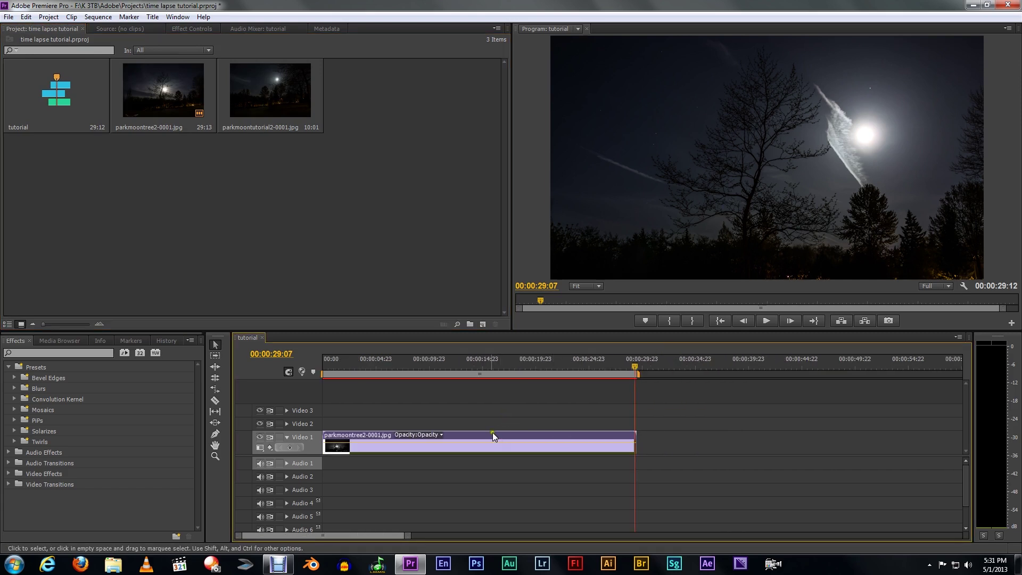
left_click_drag(463, 436, 855, 439)
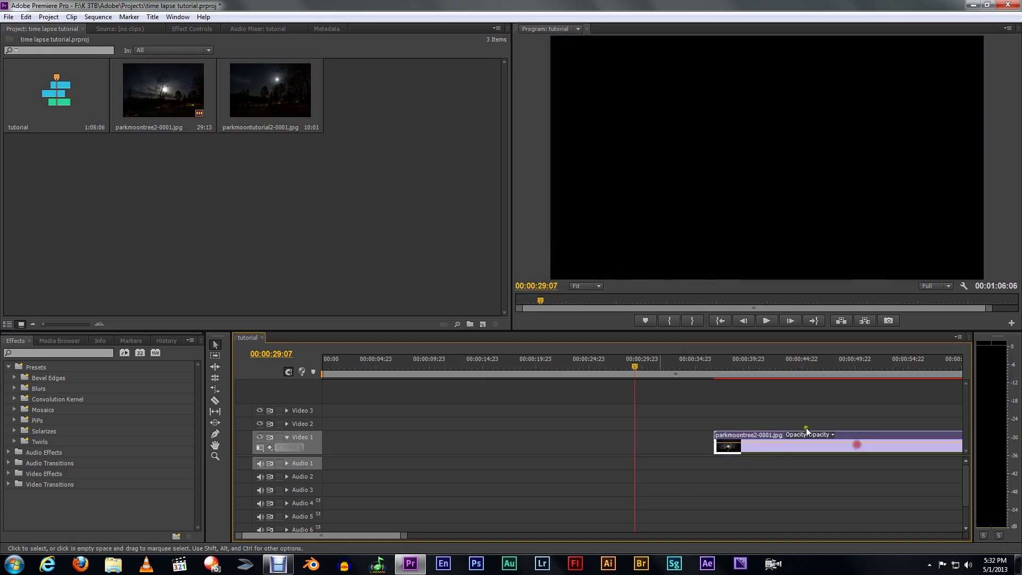
left_click_drag(283, 106, 322, 450)
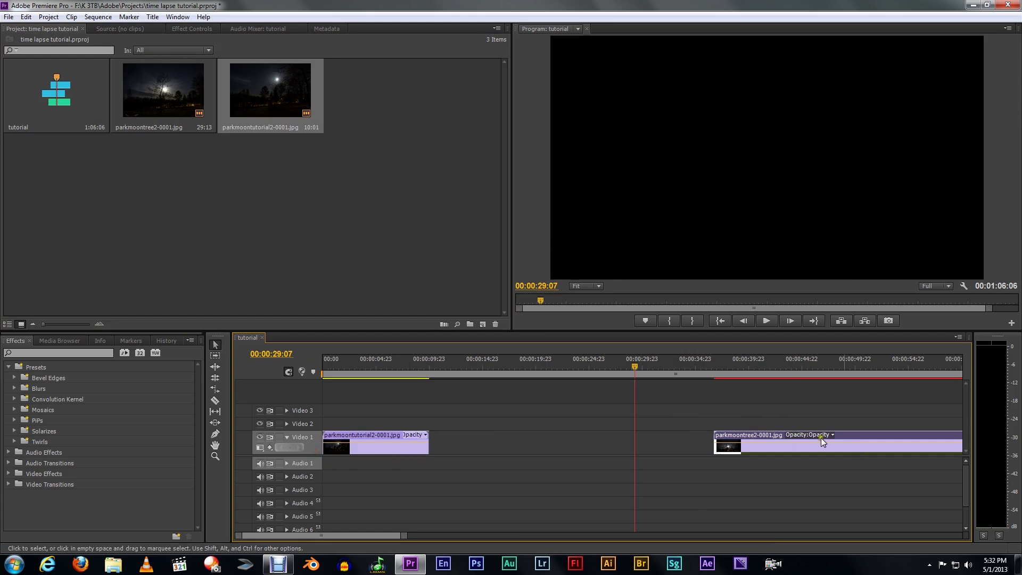
left_click_drag(869, 437, 663, 447)
Turn off scaling to frame size for the parkmoontutorial2 clip, with the playhead at 00:00:02:11.
left_click_drag(331, 364, 349, 363)
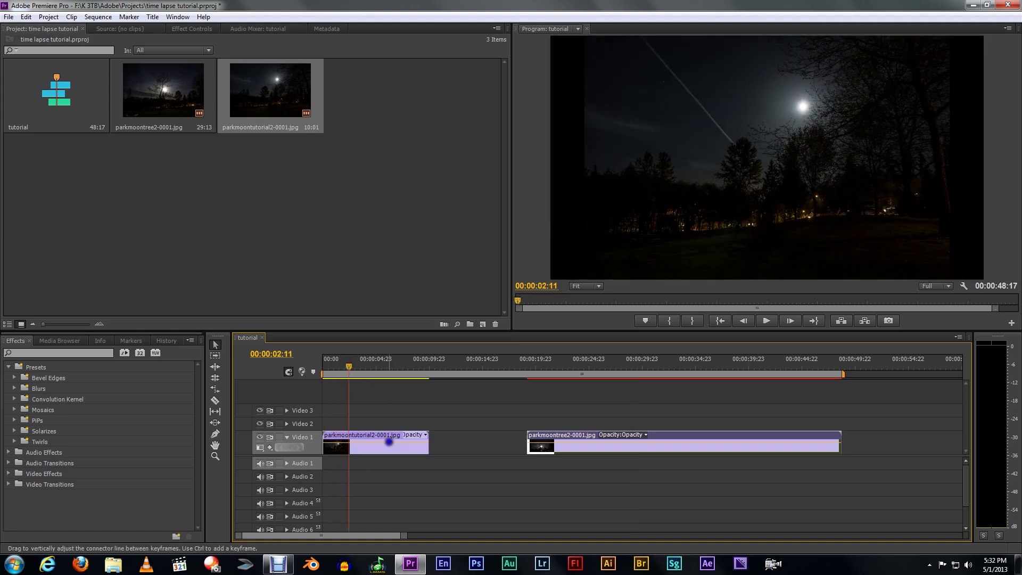
right_click(389, 442)
left_click(446, 332)
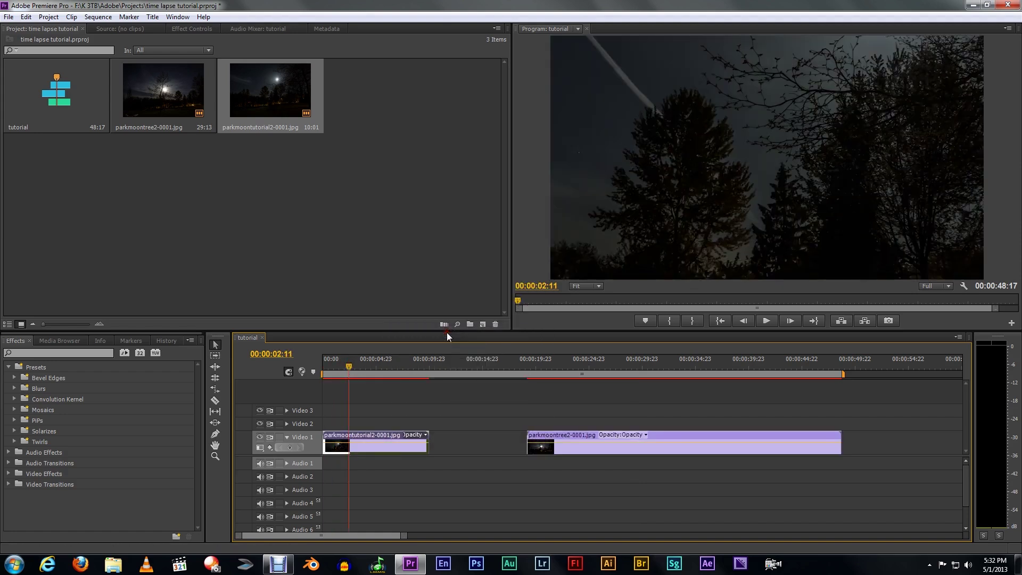
Set the parkmoontutorial2 clip's Scale to 36 and its vertical Position to 616.
left_click(193, 30)
left_click(9, 72)
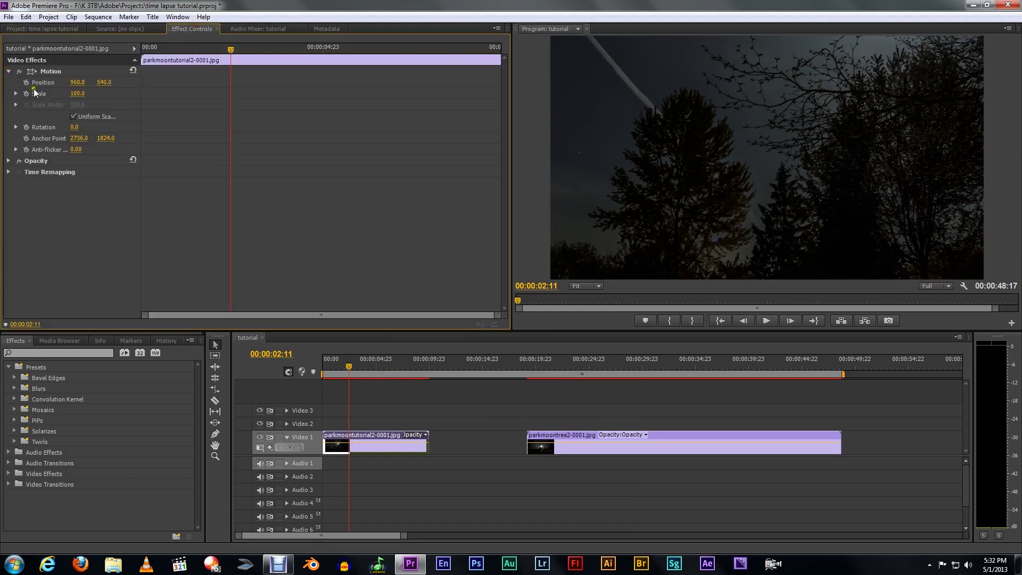
left_click_drag(77, 93, 43, 101)
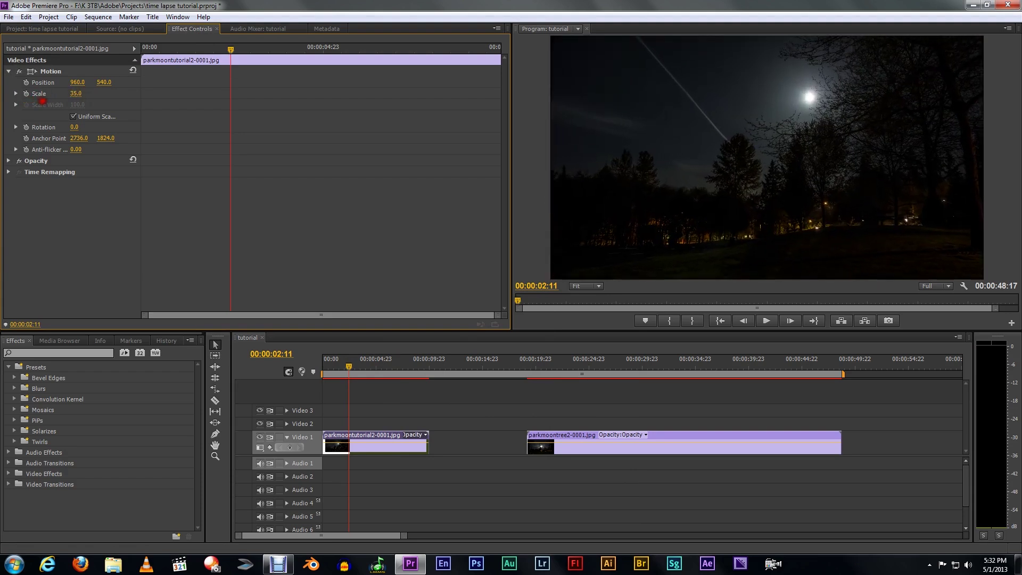
left_click(83, 93)
key("Return")
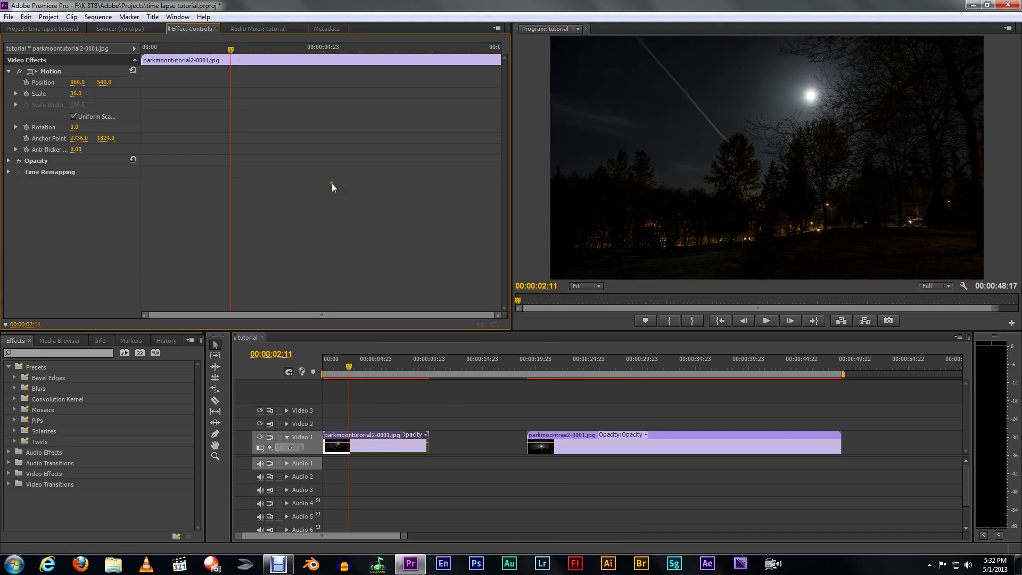
left_click_drag(103, 82, 143, 86)
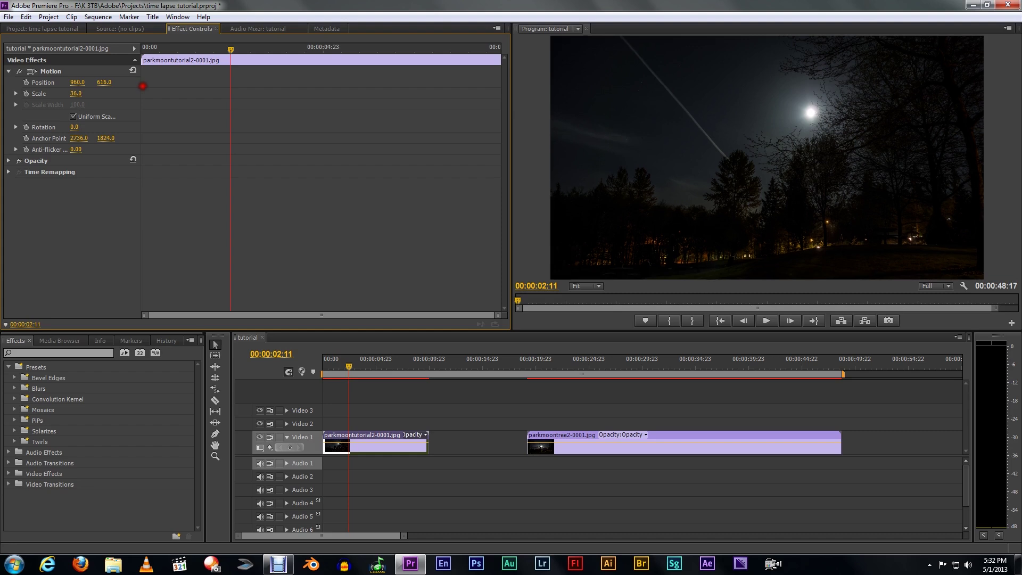
Add Position and Scale keyframes at the start of the parkmoontutorial2 clip, 00:00:00:00.
left_click_drag(231, 50, 132, 45)
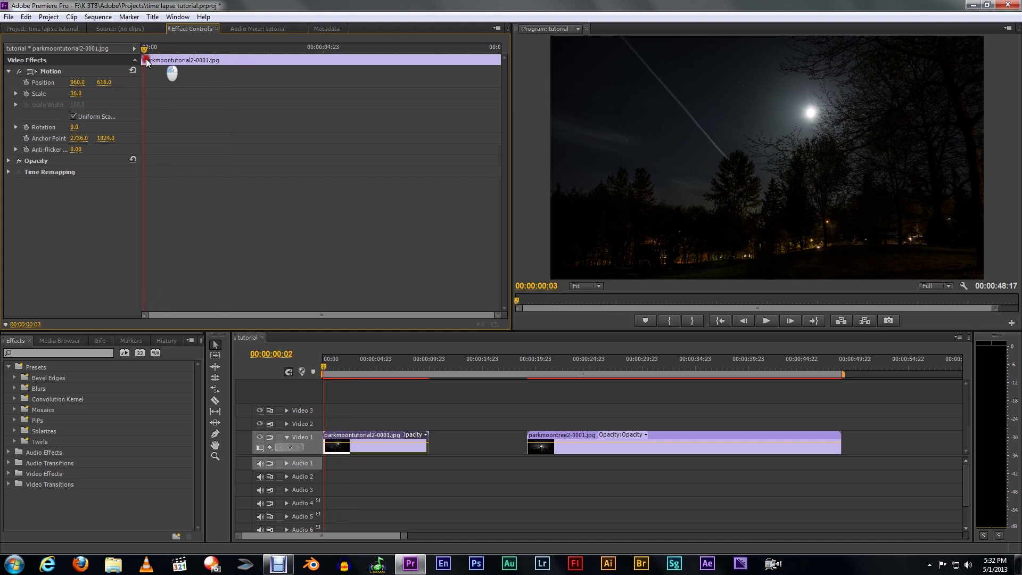
left_click(26, 83)
left_click(26, 93)
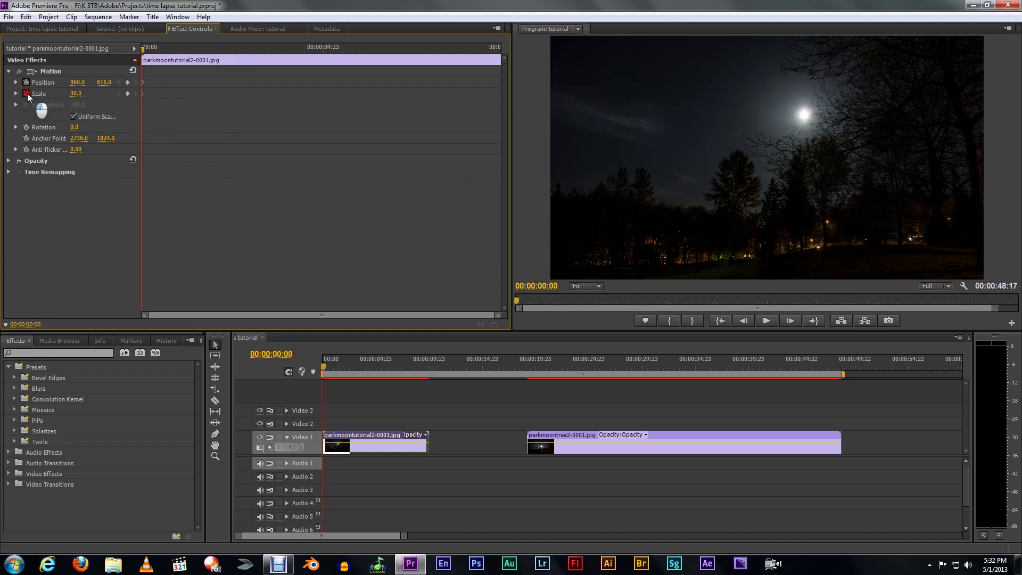
Set the first Position keyframe's spatial interpolation to Linear and check the first Scale keyframe's interpolation type.
right_click(142, 82)
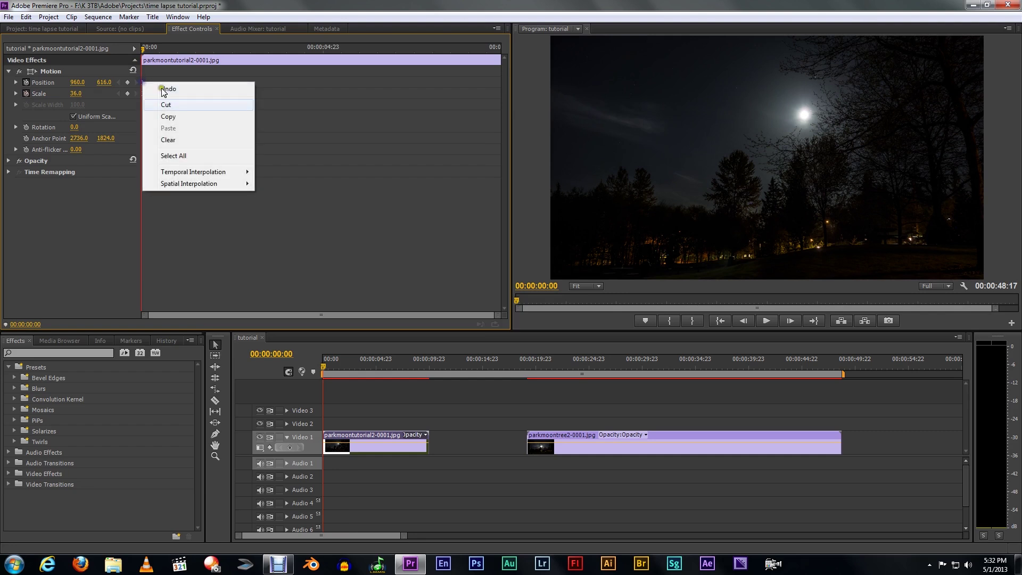
mouse_move(211, 174)
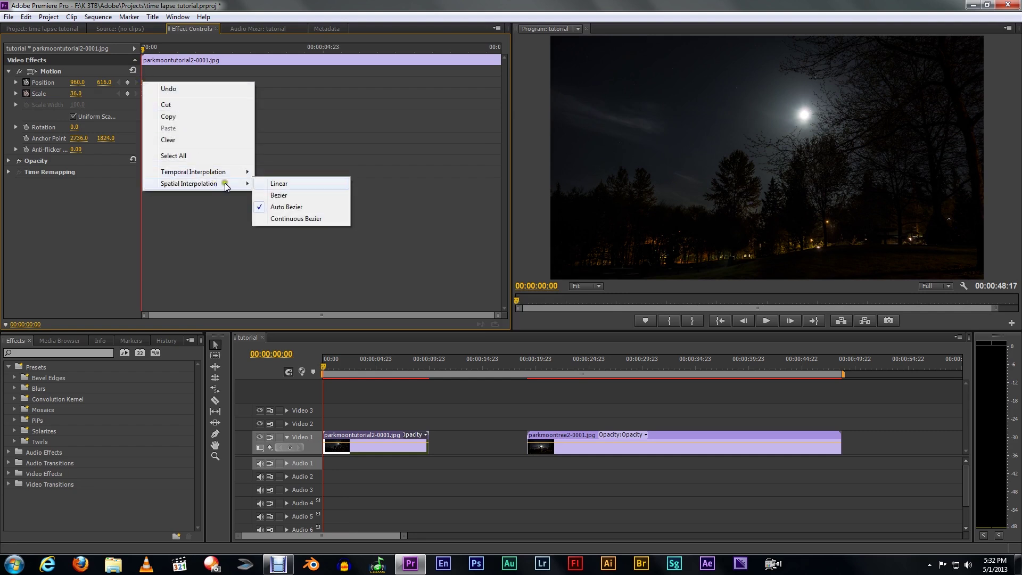
left_click(295, 184)
right_click(144, 96)
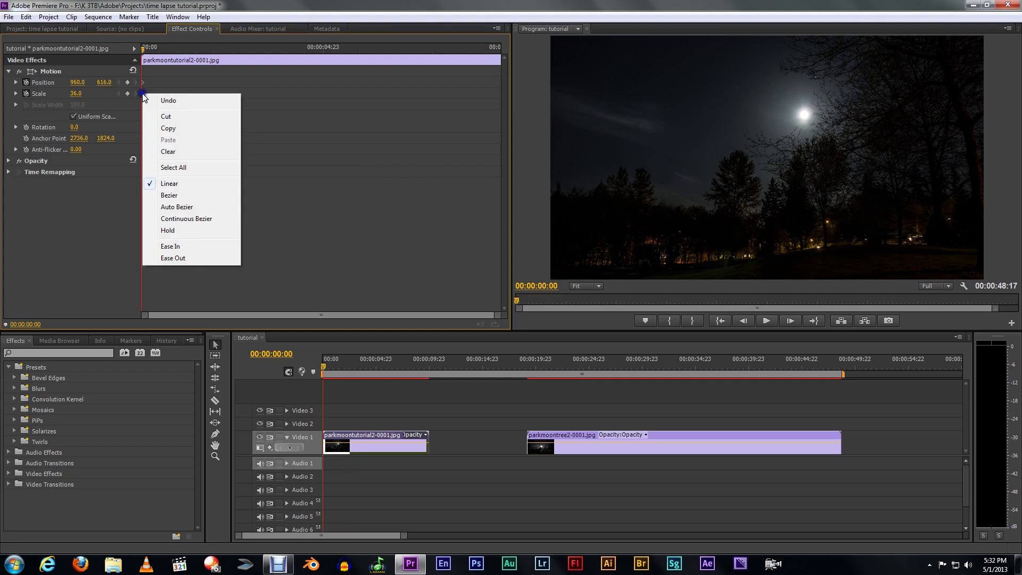
left_click(322, 220)
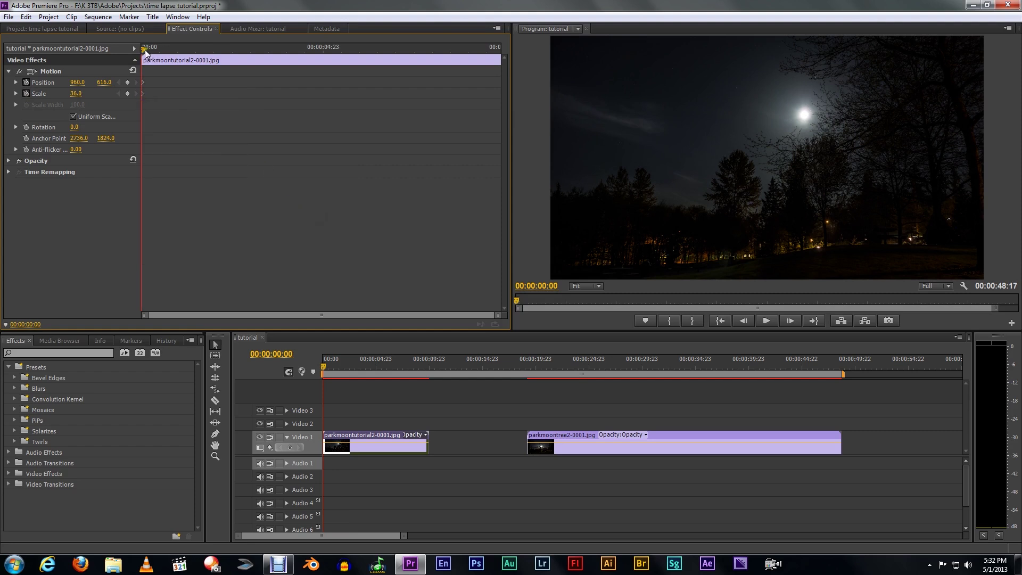
Keyframe the parkmoontutorial2 clip at 00:00:02:00 with Scale 38 and vertical Position 643.
left_click_drag(144, 49, 215, 76)
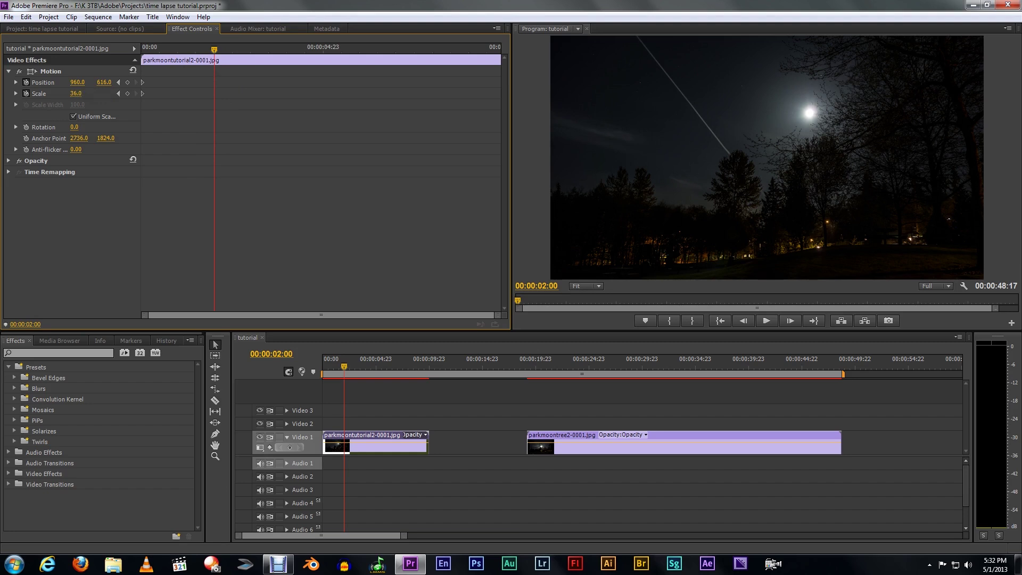
left_click(90, 94)
key("Return")
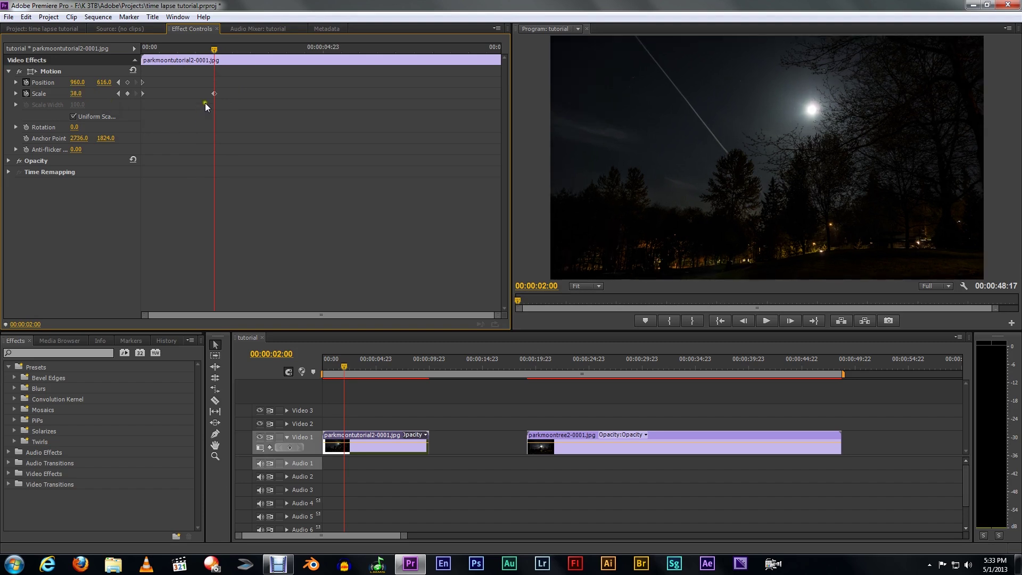
left_click_drag(103, 83, 114, 83)
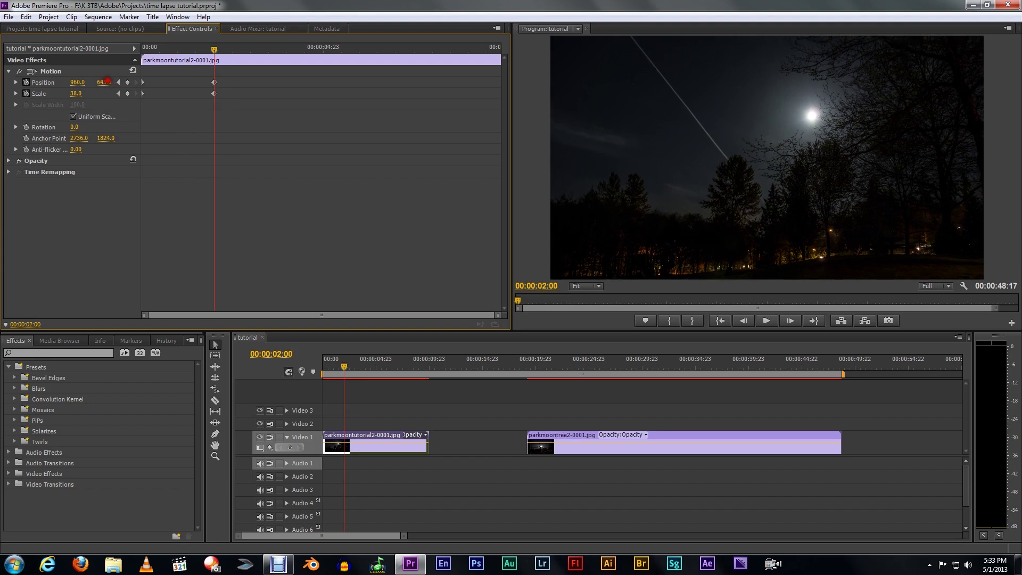
Keyframe the parkmoontutorial2 clip at 00:00:02:05 with Scale 100 and Position 767, 1333 to frame the moon close up.
mouse_move(214, 50)
left_mouse_down()
mouse_move(151, 51)
mouse_move(208, 67)
left_mouse_up()
key("space")
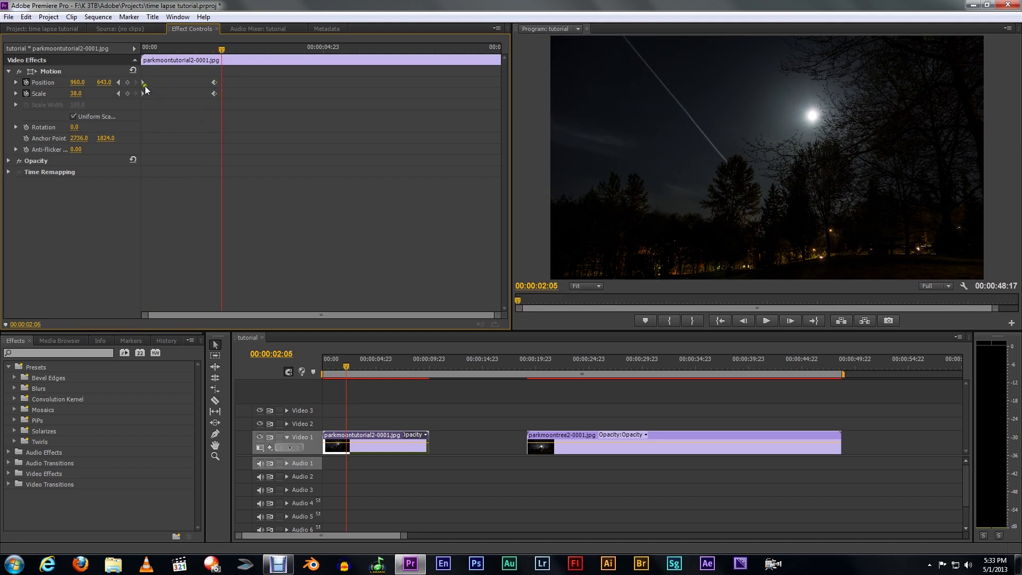
left_click(128, 83)
left_click(127, 94)
left_click_drag(77, 93, 80, 93)
type("100")
key("Return")
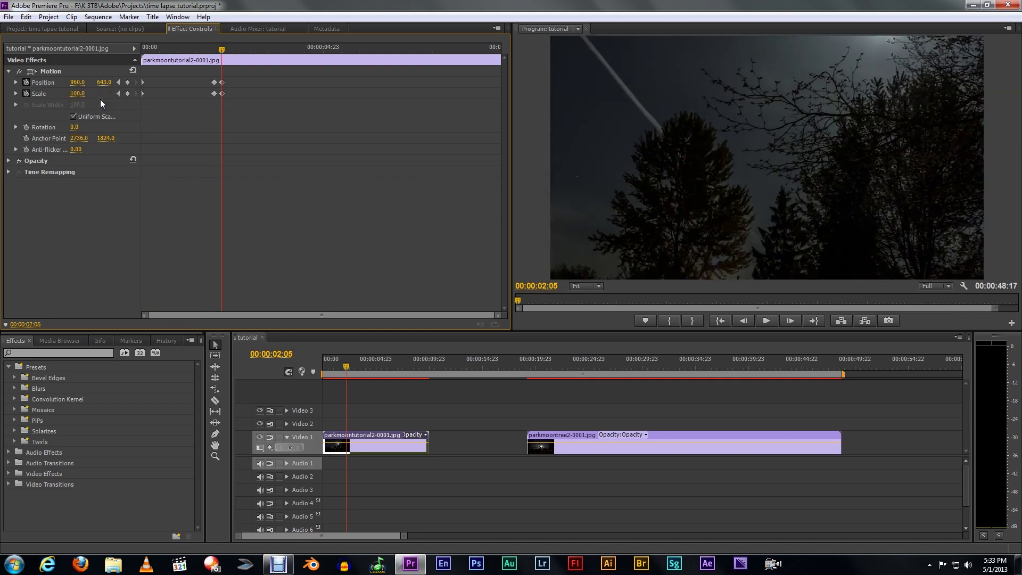
left_click_drag(102, 83, 485, 59)
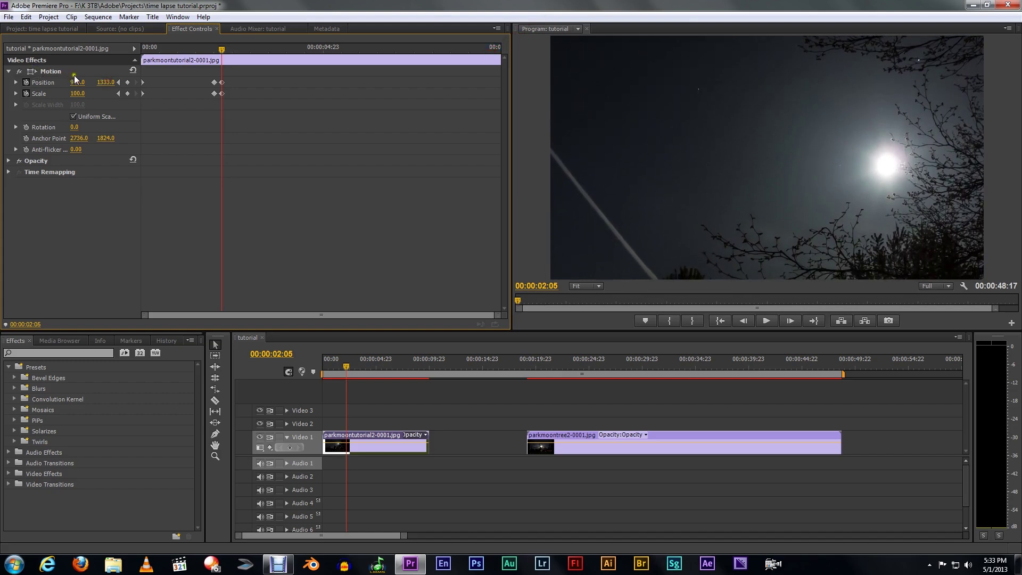
left_click_drag(75, 82, 48, 83)
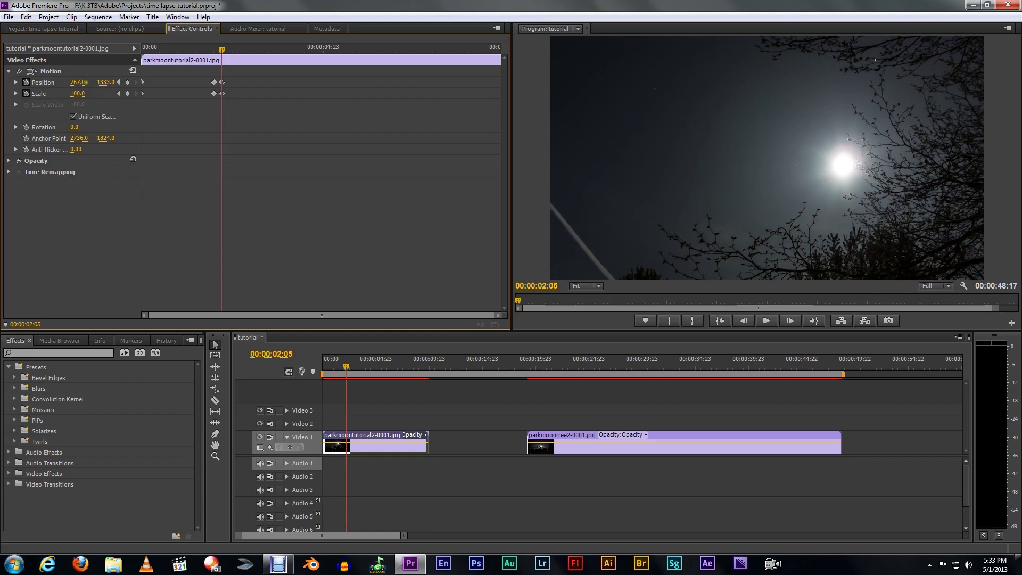
Keyframe the close-up at 00:00:04:09 with Scale 100 and Position 571, 1305, and scrub back to preview the pan.
left_click(216, 50)
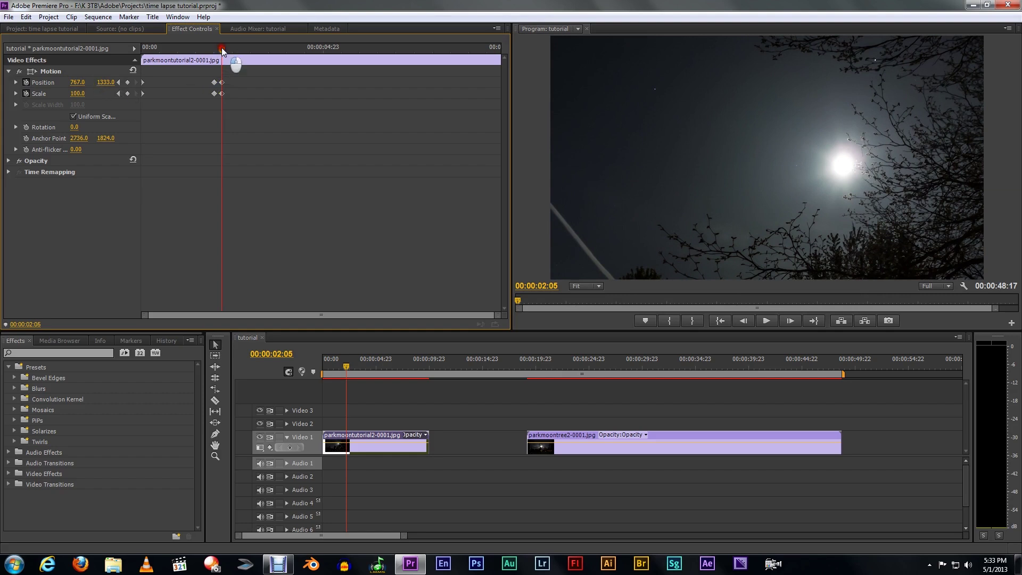
left_click_drag(215, 52, 300, 70)
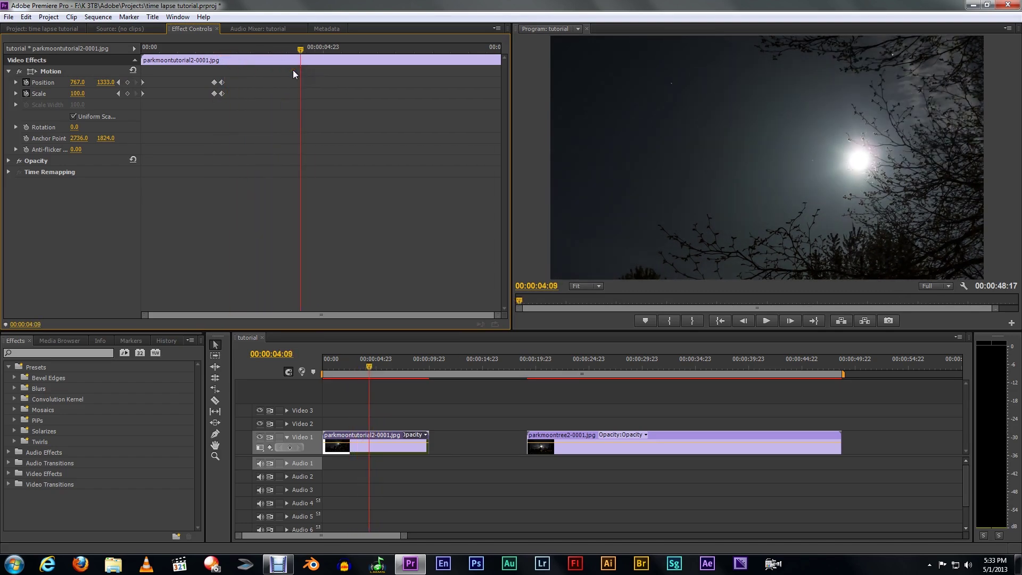
left_click(128, 82)
left_click_drag(102, 84, 90, 85)
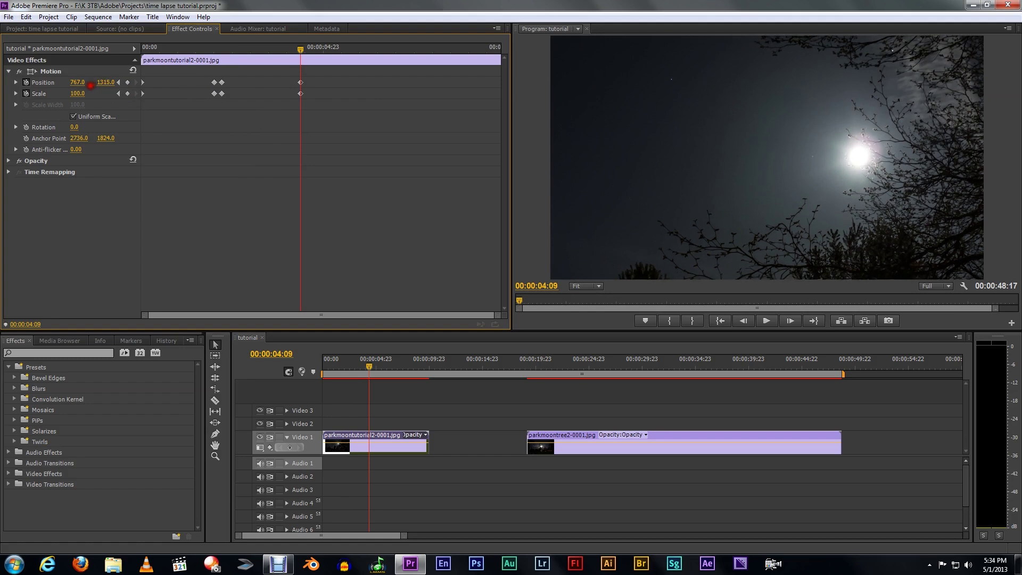
left_click_drag(90, 85, 53, 84)
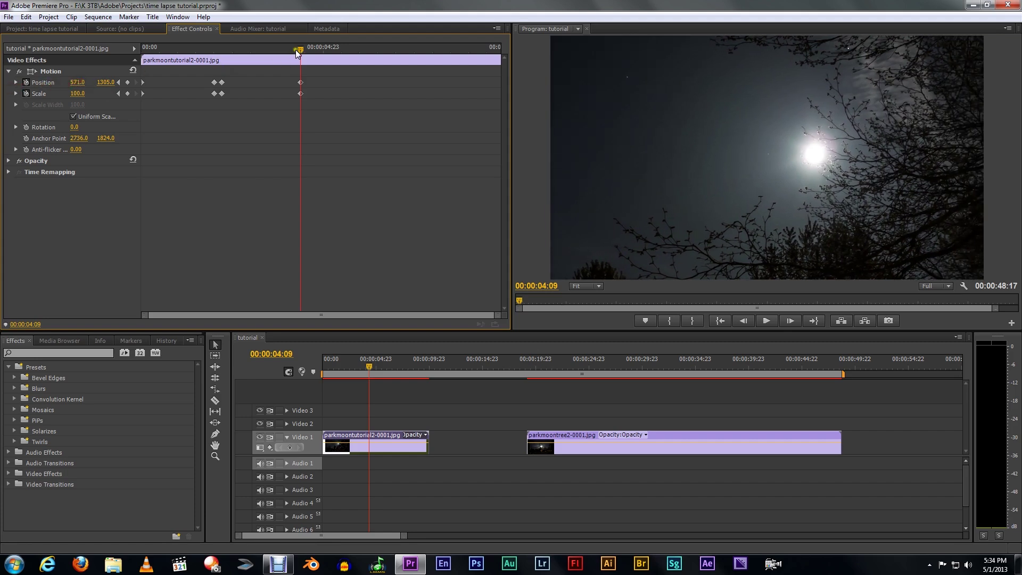
mouse_move(301, 52)
left_mouse_down()
mouse_move(227, 59)
mouse_move(289, 59)
left_mouse_up()
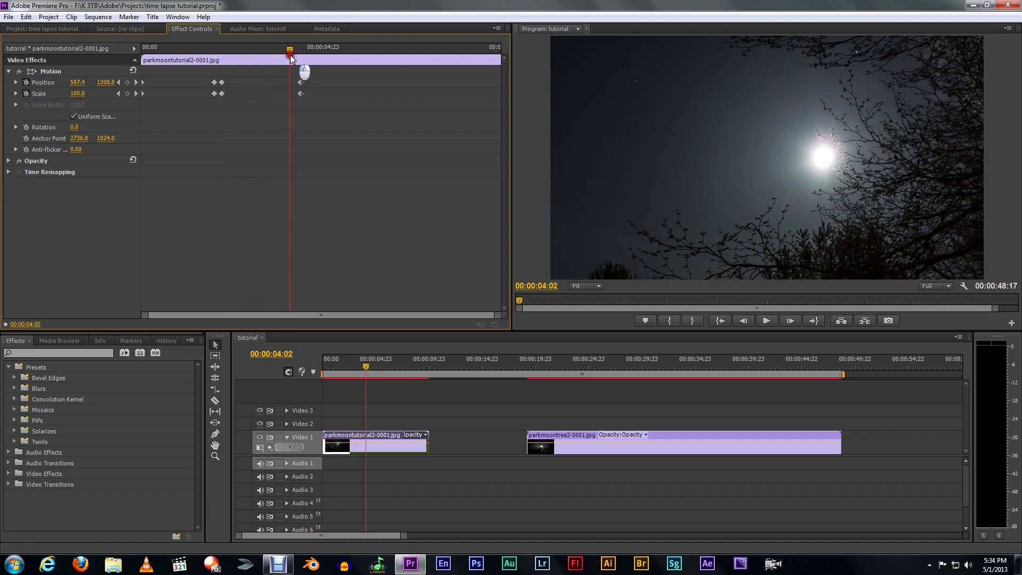
Set vertical Position to 1447 at 00:00:04:09, move that Position and Scale keyframe pair to the parkmoontutorial2 clip's end, and scrub through the pan.
left_click(136, 83)
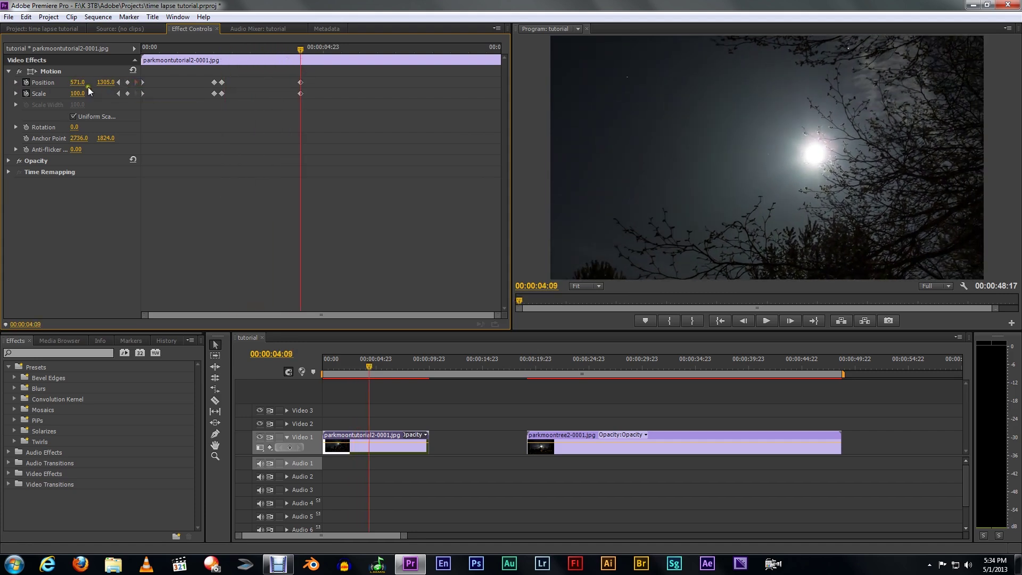
left_click_drag(100, 84, 176, 79)
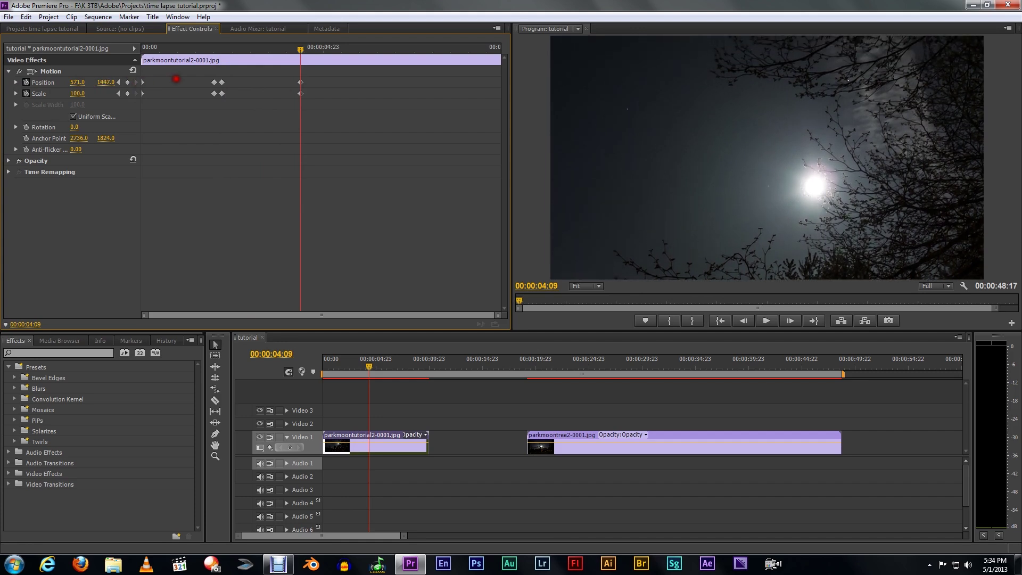
mouse_move(303, 50)
left_mouse_down()
mouse_move(198, 63)
mouse_move(305, 69)
left_mouse_up()
left_click_drag(322, 112, 502, 101)
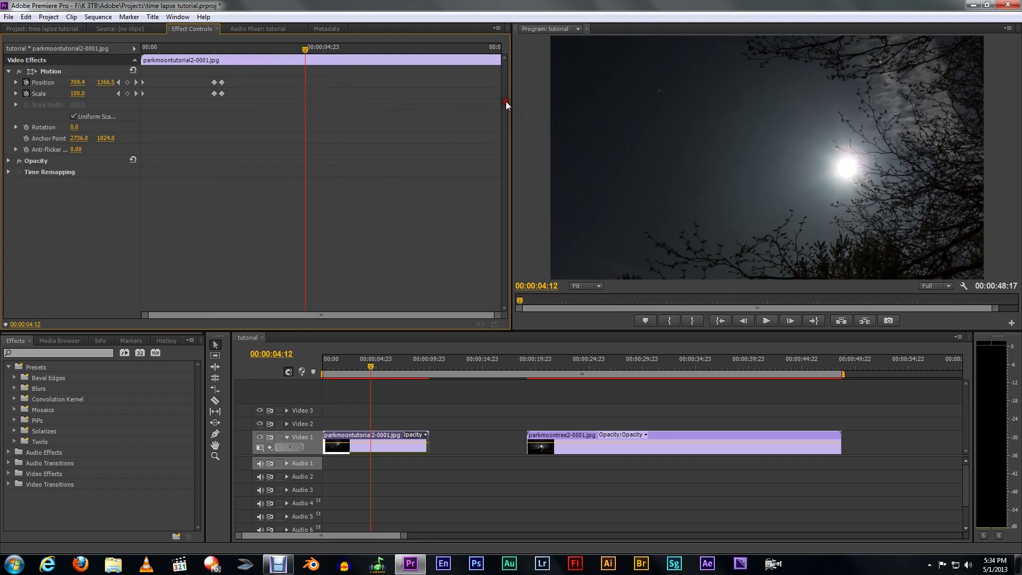
left_click_drag(305, 49, 490, 59)
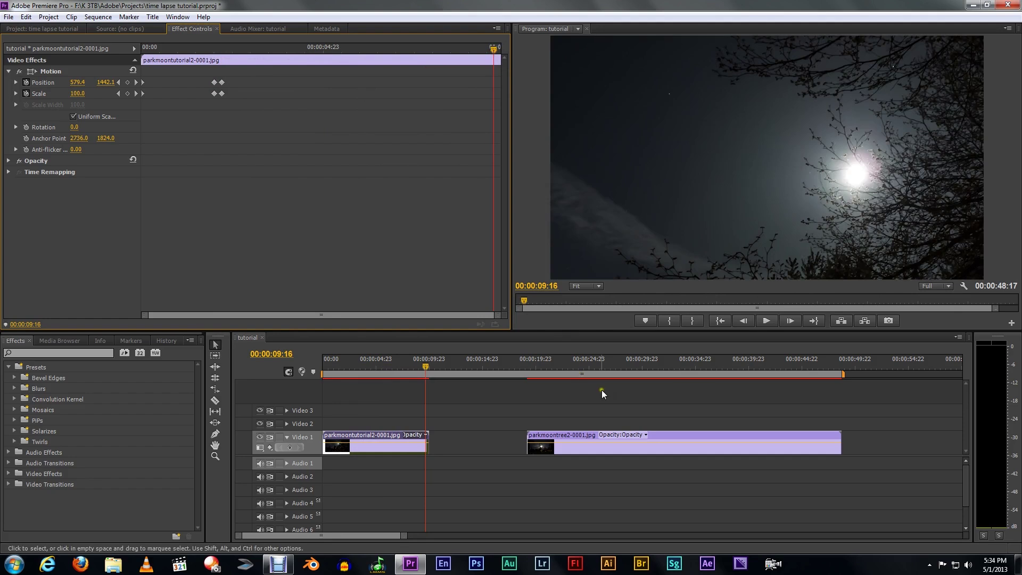
Move the parkmoontree2 clip on Video 1 to start at 00:00:10:00, directly after the parkmoontutorial2 clip, and scrub near the cut.
left_click_drag(673, 435, 575, 436)
left_click_drag(426, 367, 424, 393)
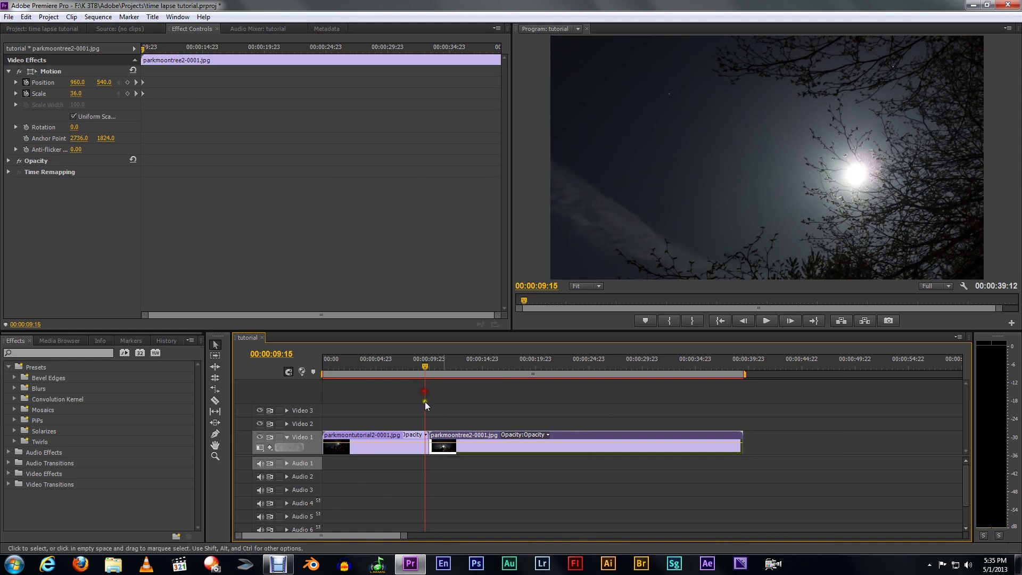
left_click_drag(418, 367, 410, 366)
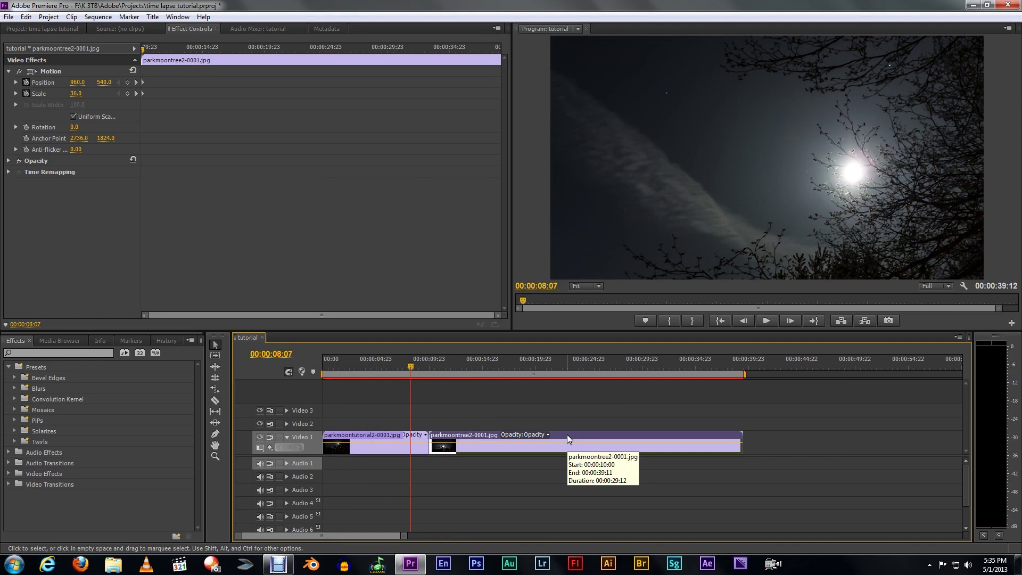
Move the parkmoontree2 clip two seconds earlier so it overwrites the end of the parkmoontutorial2 clip.
mouse_move(570, 435)
left_mouse_down()
mouse_move(555, 436)
mouse_move(572, 437)
left_mouse_up()
left_click_drag(400, 358, 338, 358)
left_click_drag(570, 434, 548, 439)
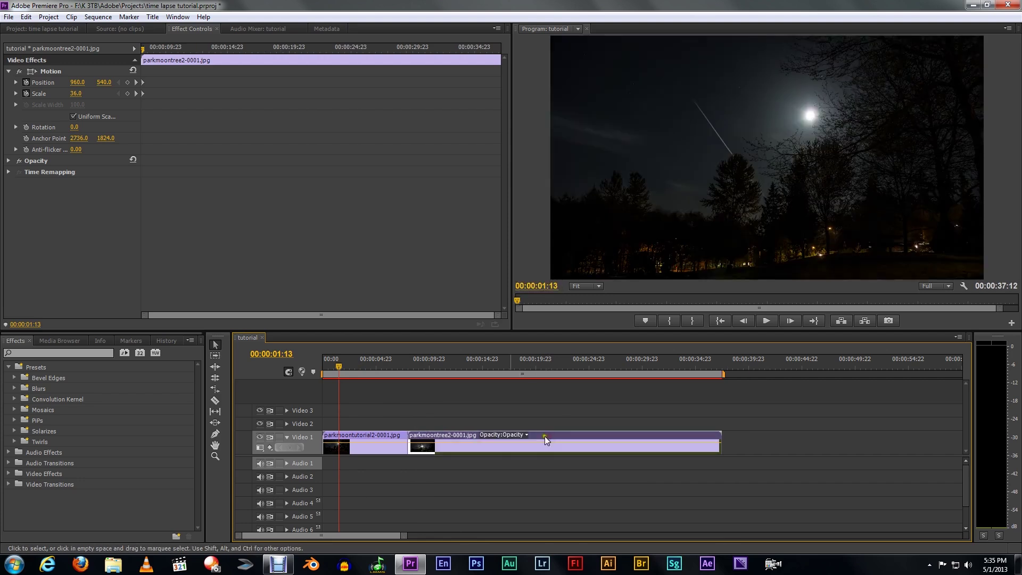
Add a Cross Dissolve at the cut between the two clips and set its duration to 00:00:02:00.
left_click(410, 362)
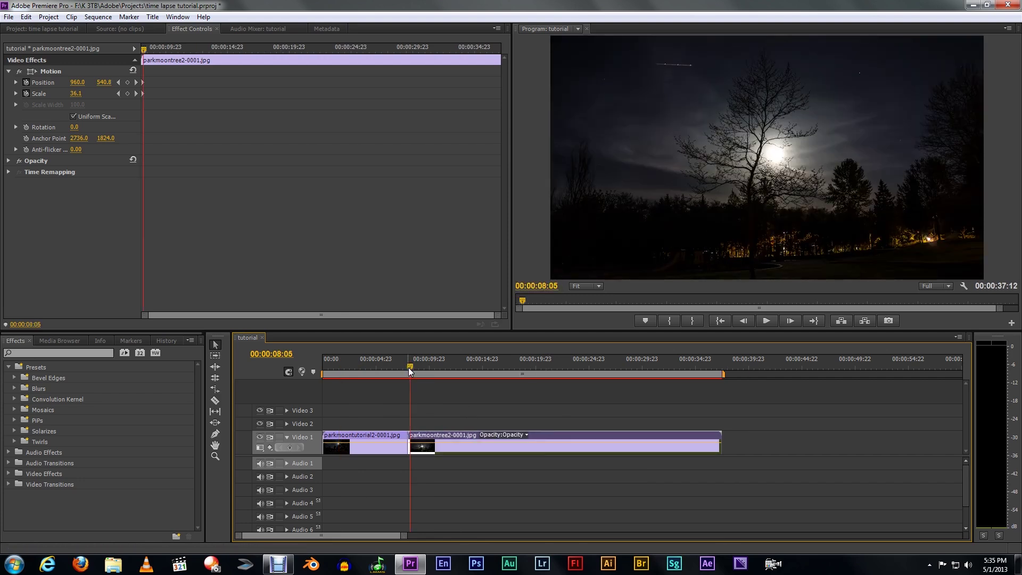
key("ctrl+d")
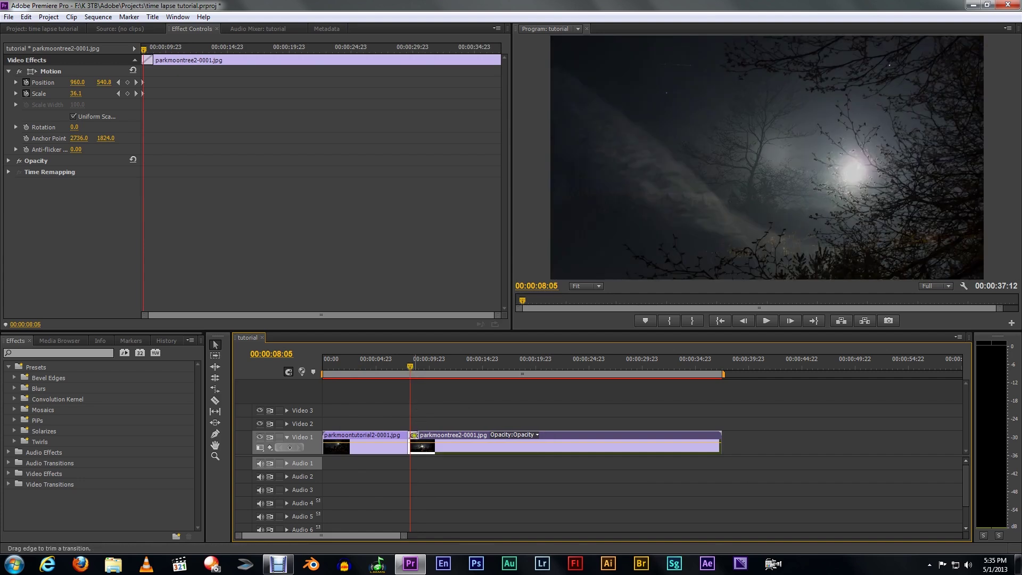
left_click(413, 436)
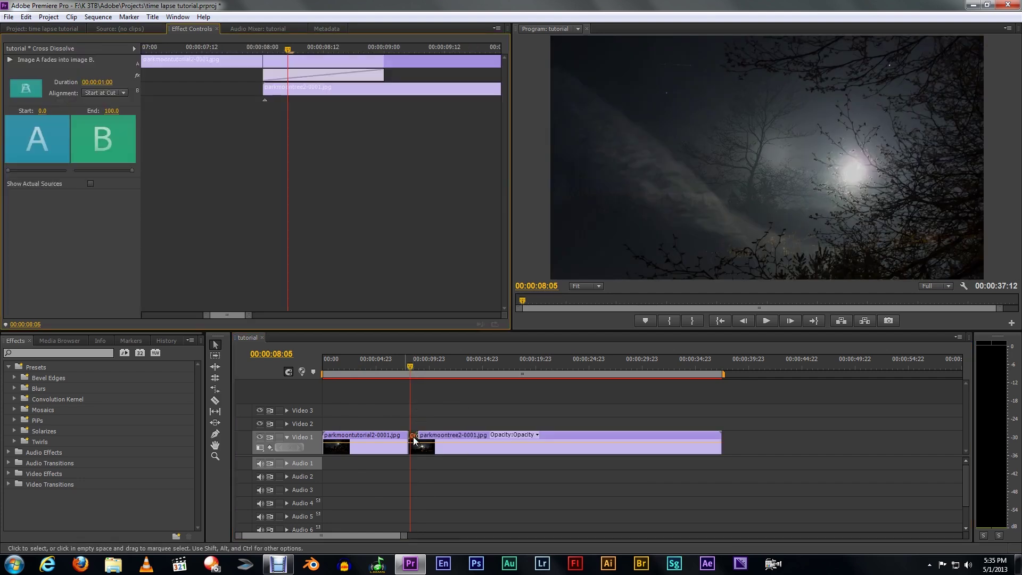
left_click(97, 82)
type("2")
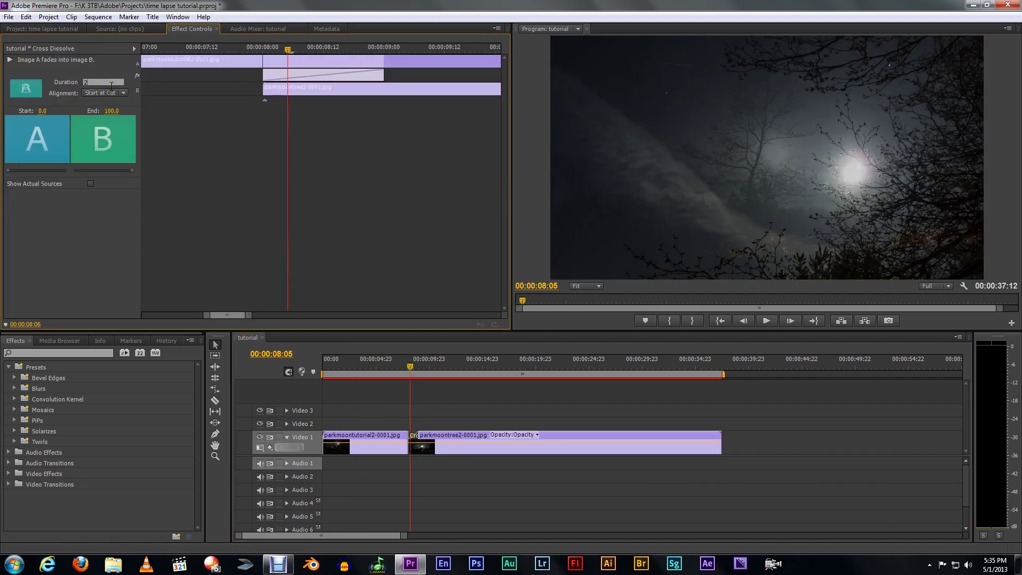
key("Return")
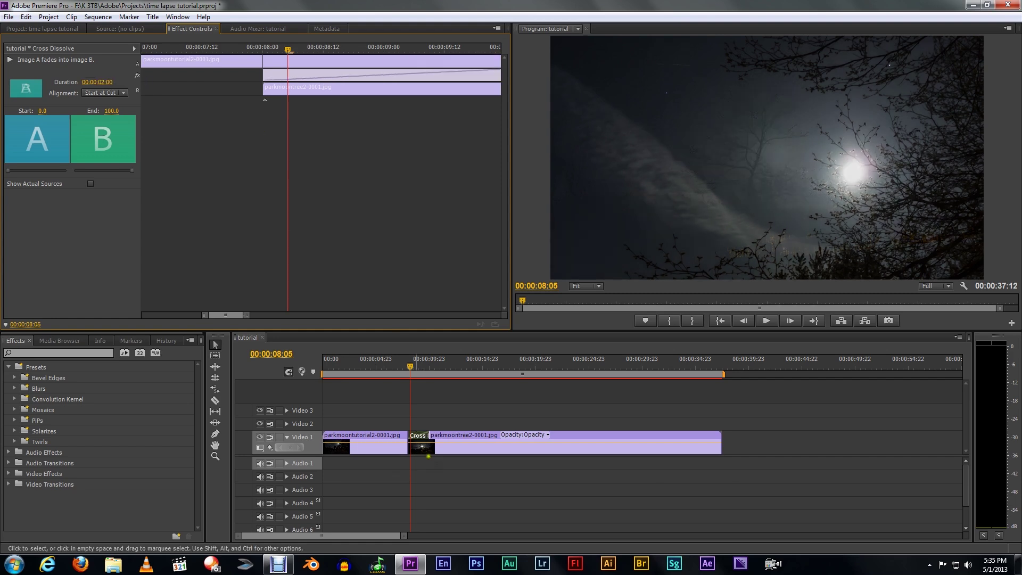
Preview the Cross Dissolve between the two clips in a closer timeline view.
left_click_drag(442, 436, 443, 436)
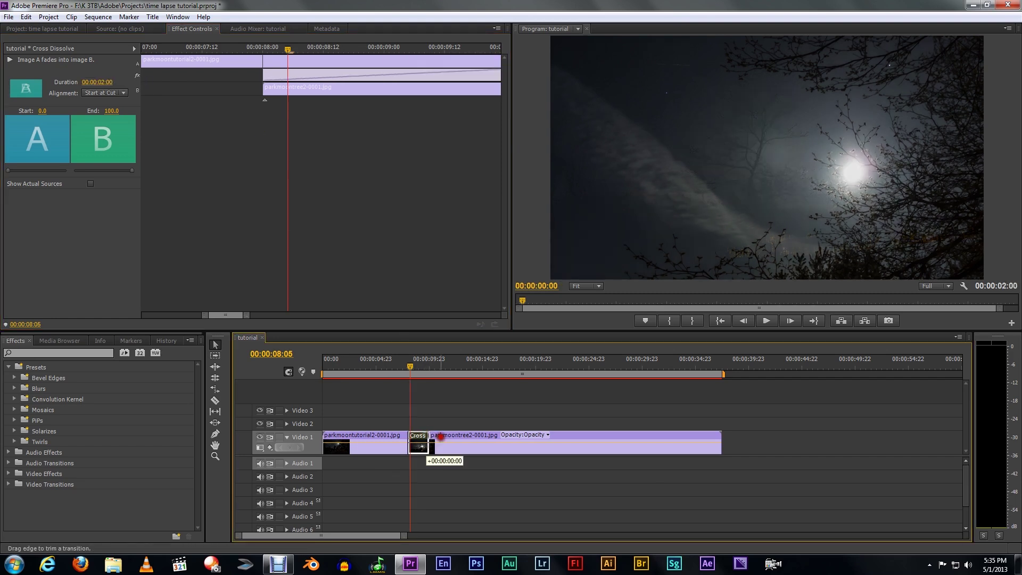
key("equal")
key("equal")
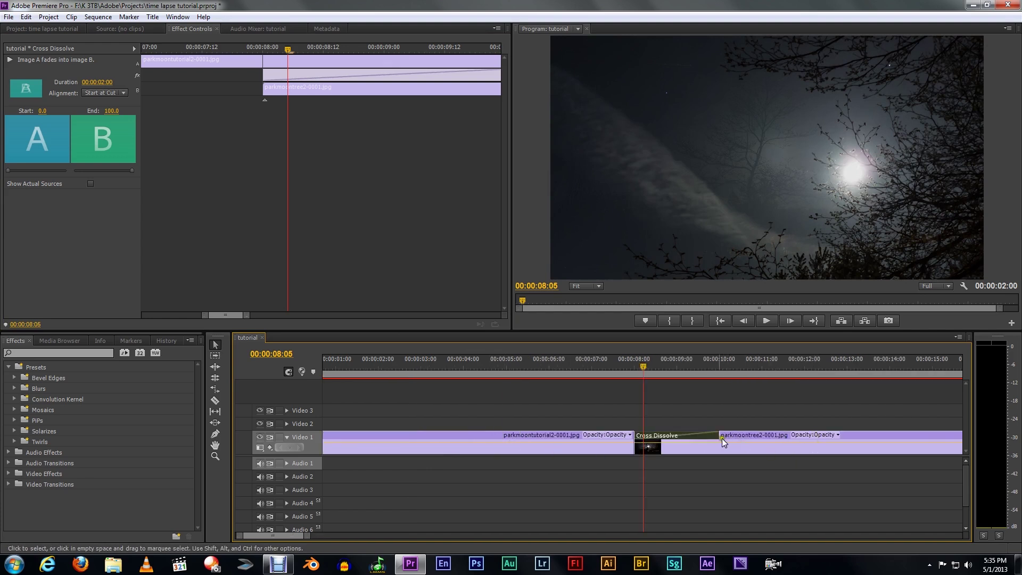
left_click_drag(644, 367, 664, 386)
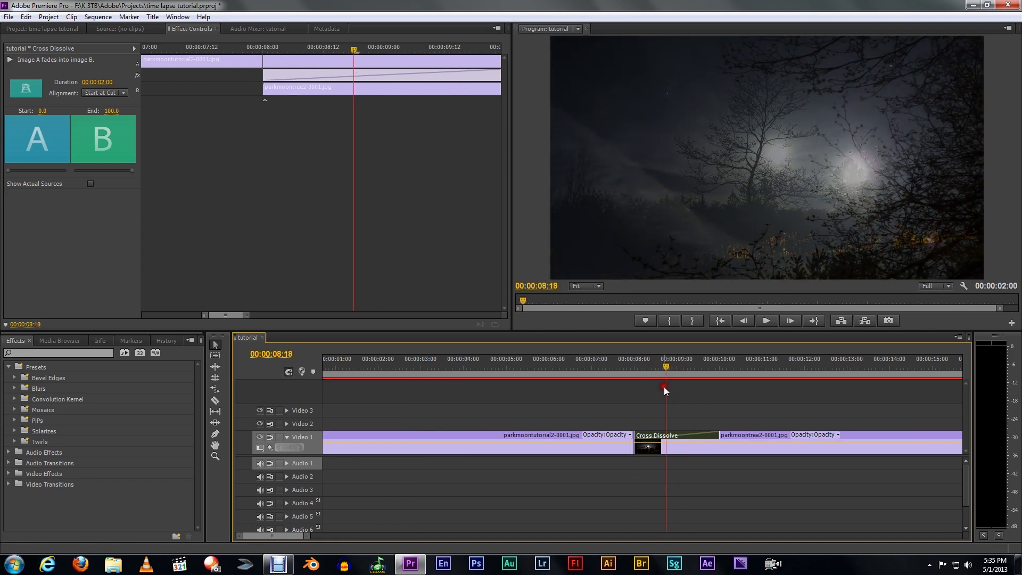
Move the parkmoontree2 clip's first Position and Scale keyframes to about 00:00:15:08 and add new Position and Scale keyframes at 00:00:08:09.
left_click(737, 452)
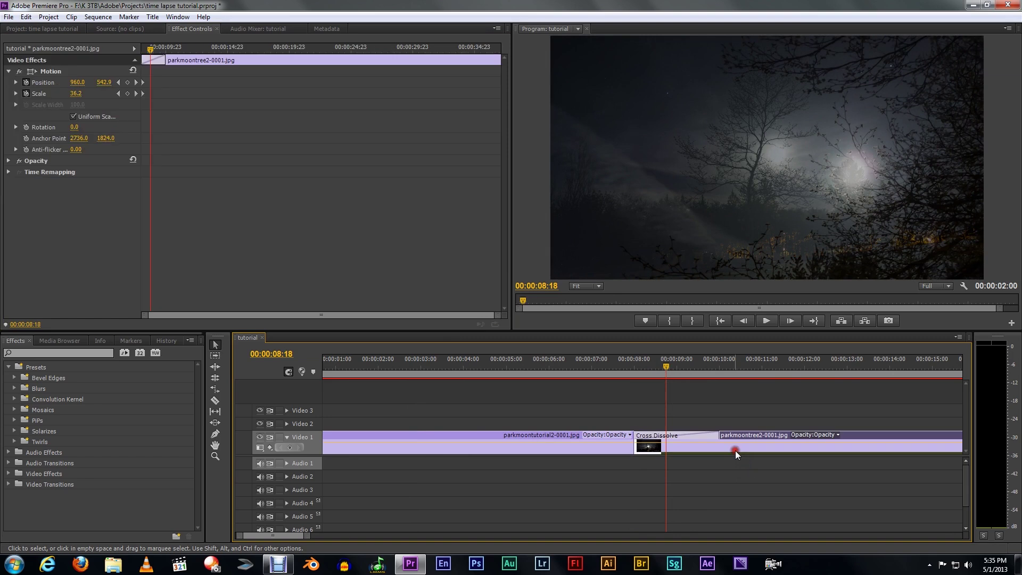
left_click(146, 85)
left_click_drag(143, 85, 231, 90)
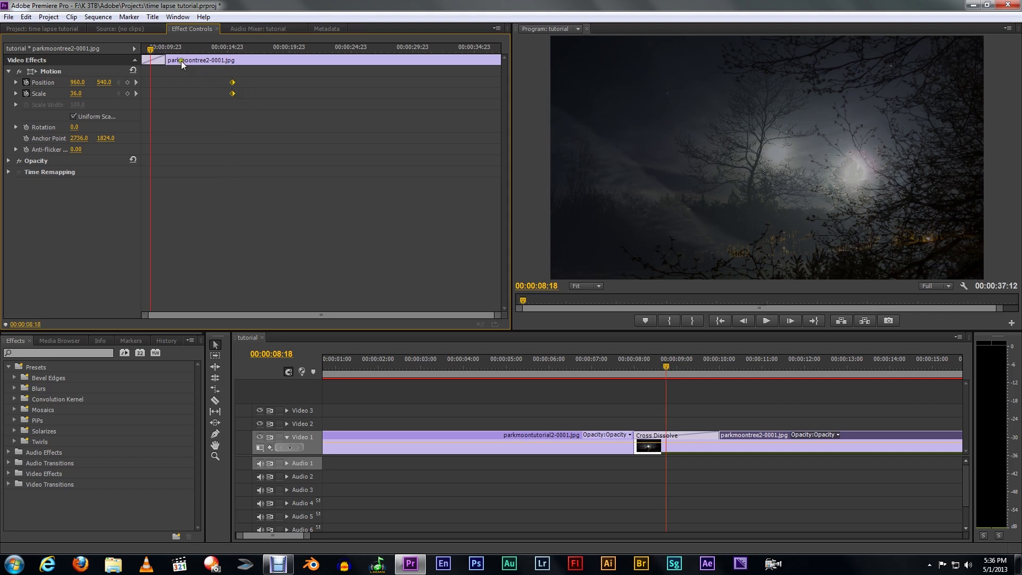
left_click_drag(153, 53, 148, 54)
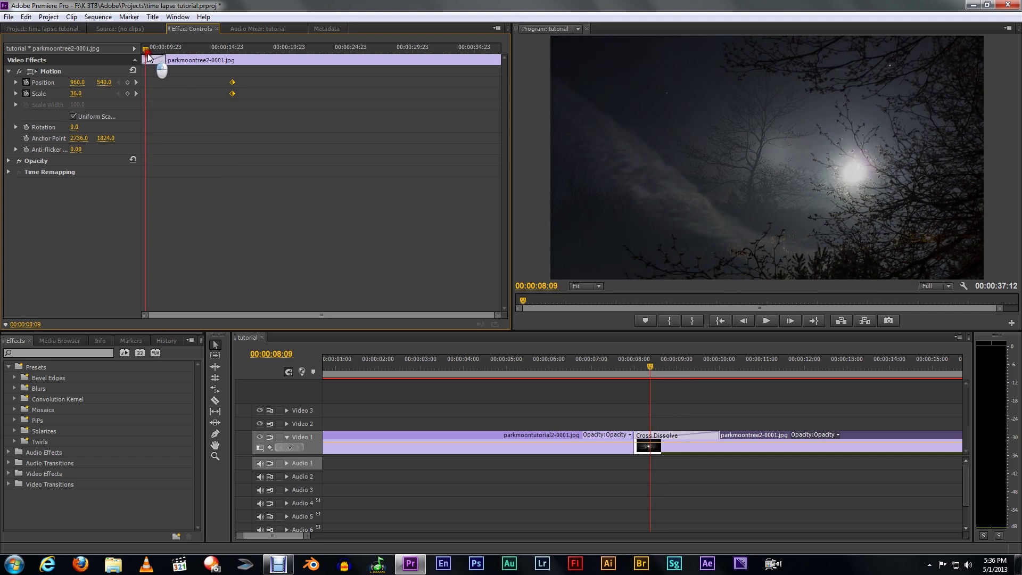
left_click(128, 82)
left_click(127, 93)
left_click_drag(145, 51, 232, 51)
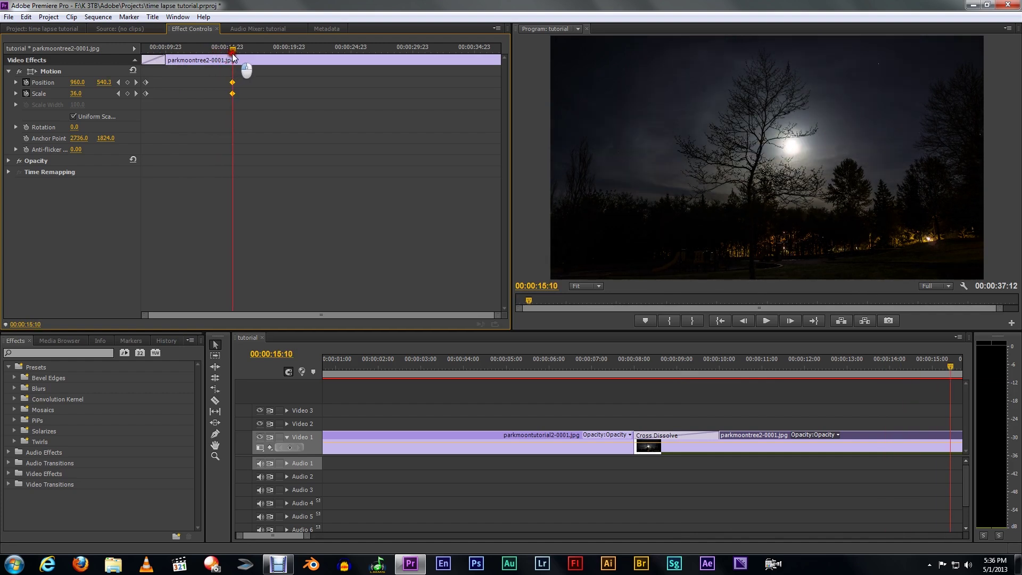
Try adding Position and Scale keyframes to the parkmoontree2 clip at 00:00:15:04.
left_click(119, 93)
key("Left")
key("Left")
key("Left")
key("Left")
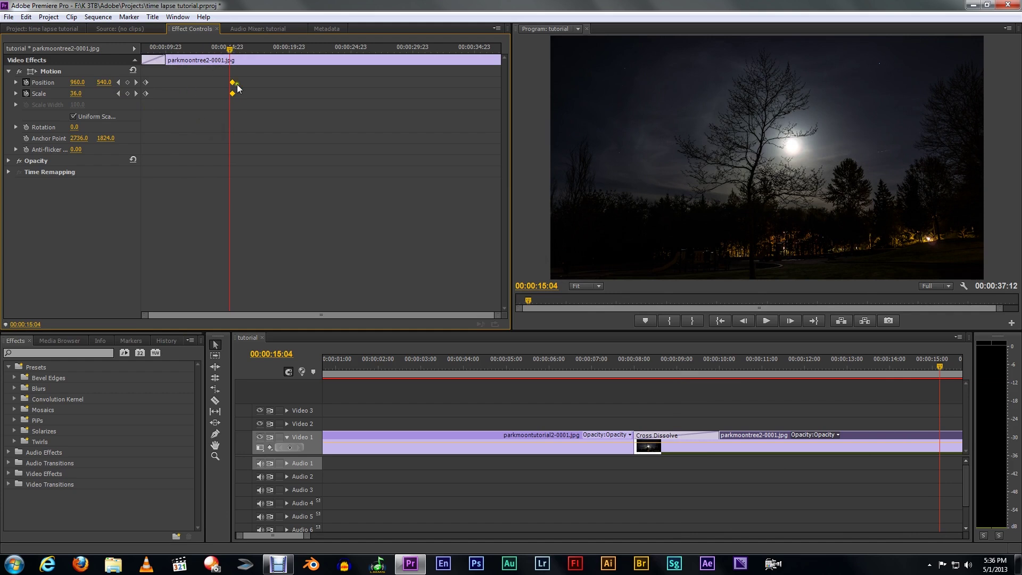
left_click(128, 94)
left_click(127, 83)
left_click_drag(157, 98, 133, 76)
Set the parkmoontree2 keyframes at 00:00:08:09 to Scale 100 and Position 1250, 609, and preview the close-up through the dissolve.
left_click_drag(152, 49, 147, 50)
left_click(118, 93)
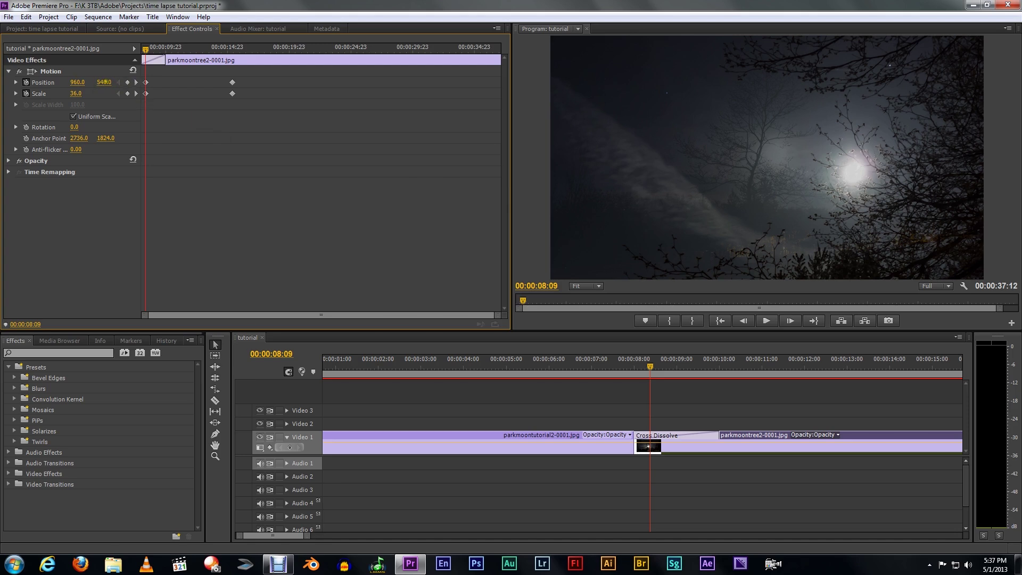
left_click_drag(113, 83, 147, 84)
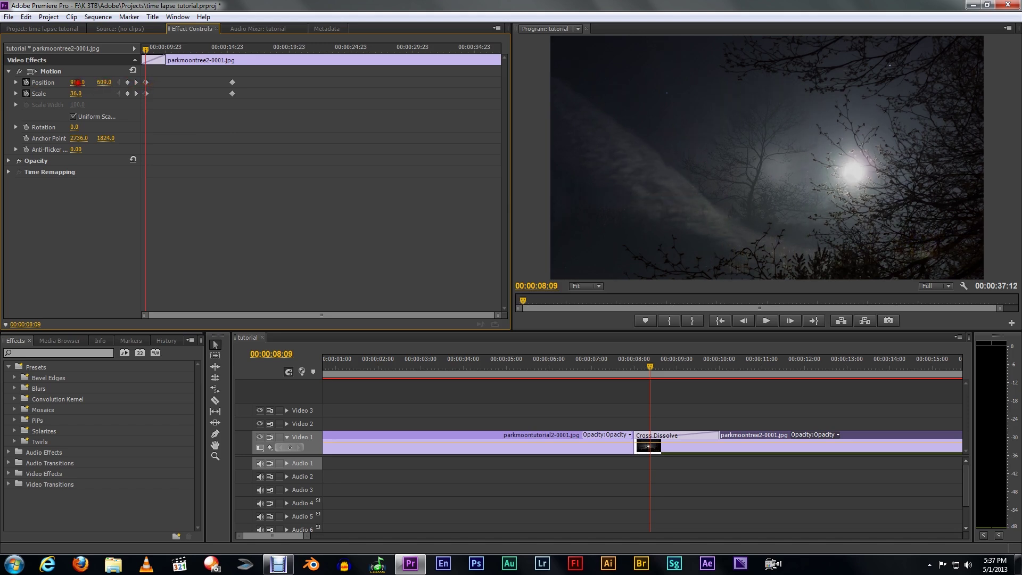
left_click_drag(88, 82, 270, 119)
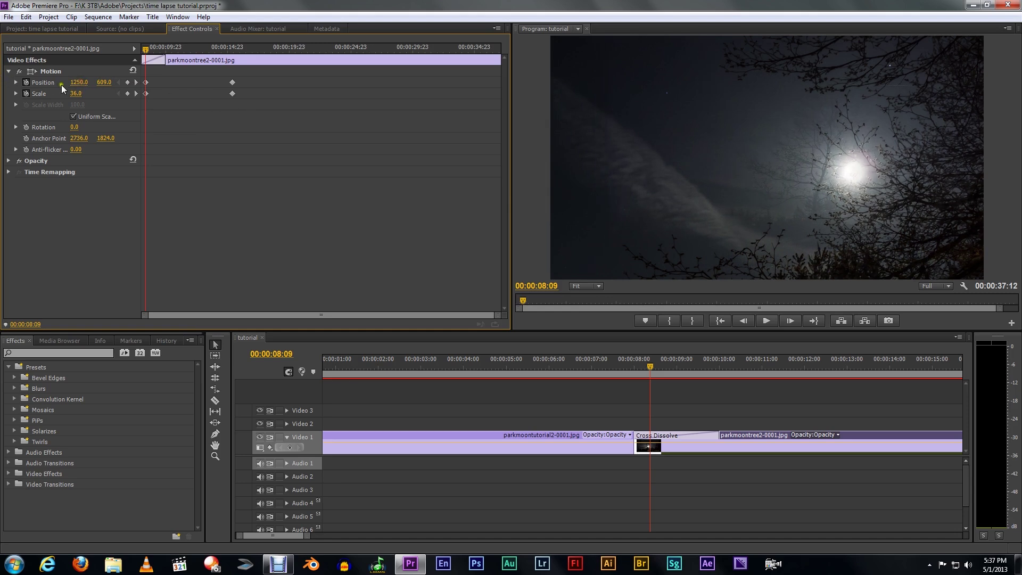
mouse_move(76, 93)
left_mouse_down()
mouse_move(154, 103)
mouse_move(127, 114)
left_mouse_up()
left_click(84, 92)
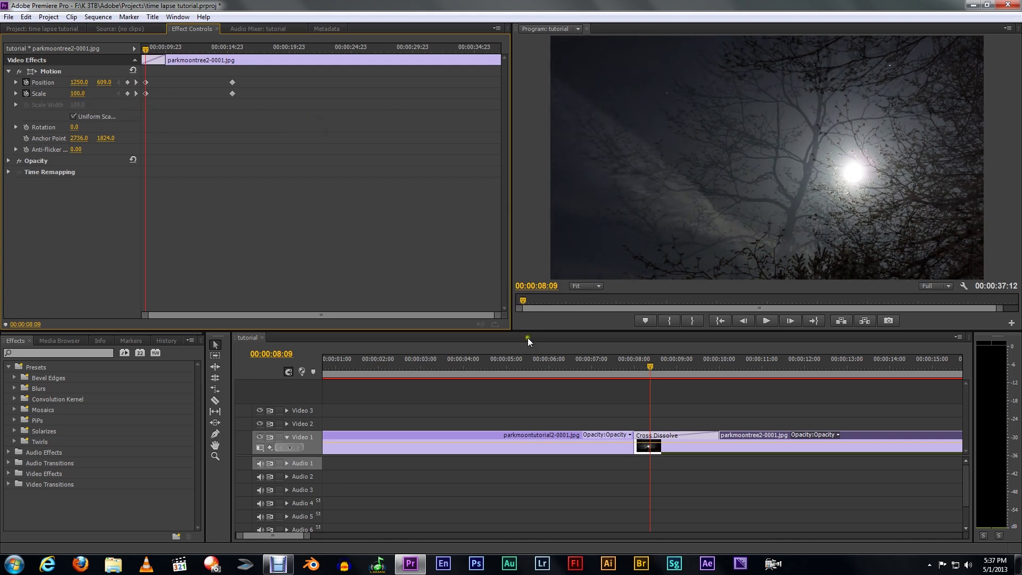
mouse_move(650, 366)
left_mouse_down()
mouse_move(689, 368)
mouse_move(567, 371)
mouse_move(659, 383)
left_mouse_up()
mouse_move(673, 385)
left_mouse_down()
mouse_move(691, 387)
mouse_move(659, 393)
left_mouse_up()
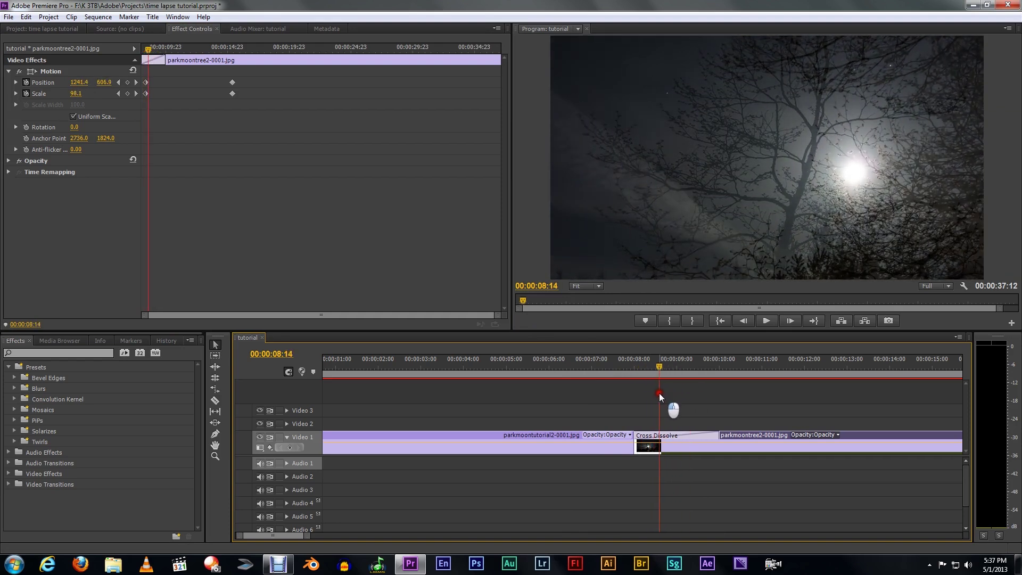
Copy the close-up Position and Scale keyframes to 00:00:09:17 and shift the copies closer to the wide-view keyframes.
left_click(145, 82)
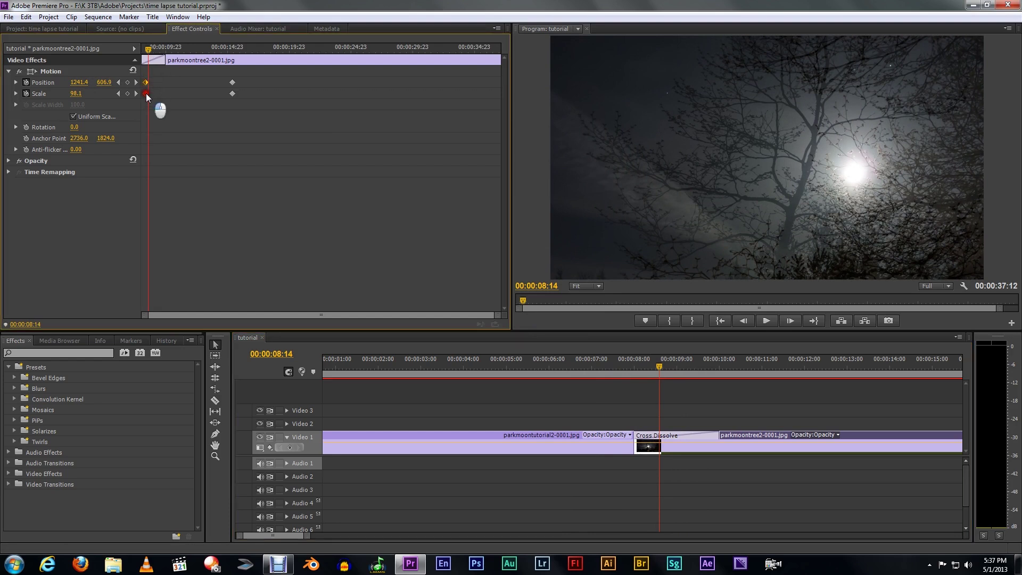
left_click(161, 49)
key("ctrl+v")
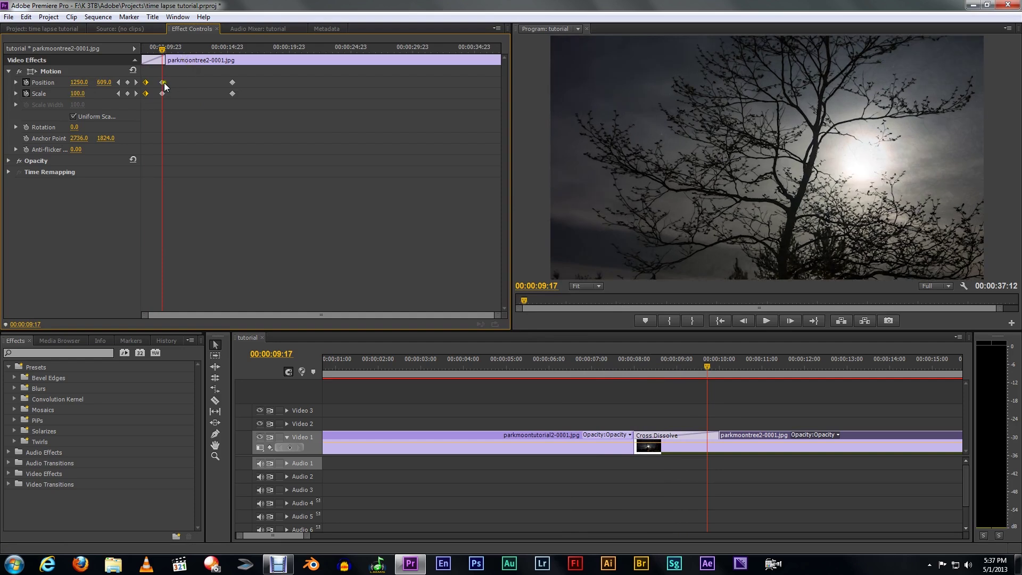
left_click_drag(162, 86, 205, 93)
Move the copied Position and Scale keyframes to 00:00:15:04, four frames before the wide-view keyframes.
left_click(232, 46)
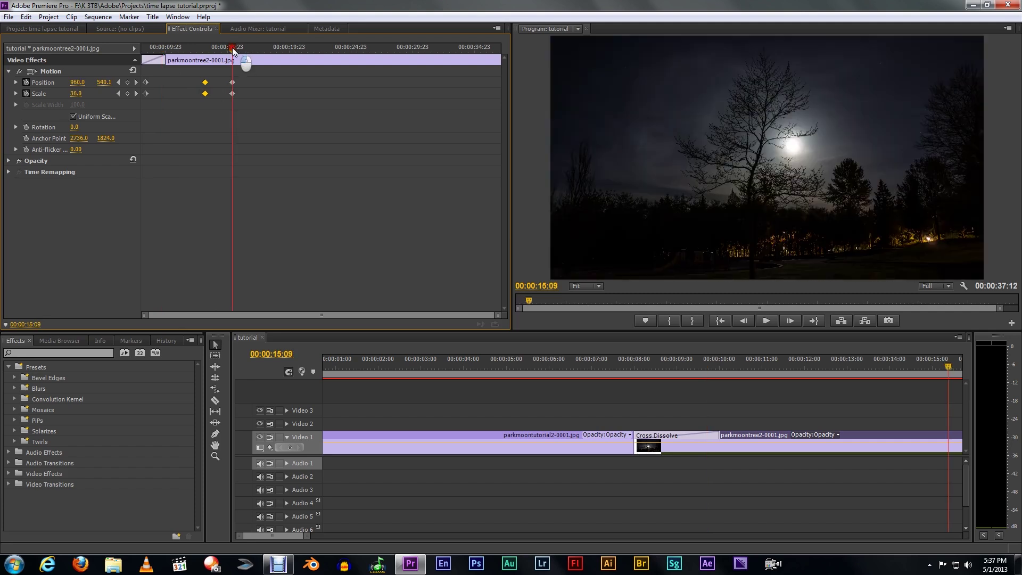
left_click(135, 94)
left_click(119, 94)
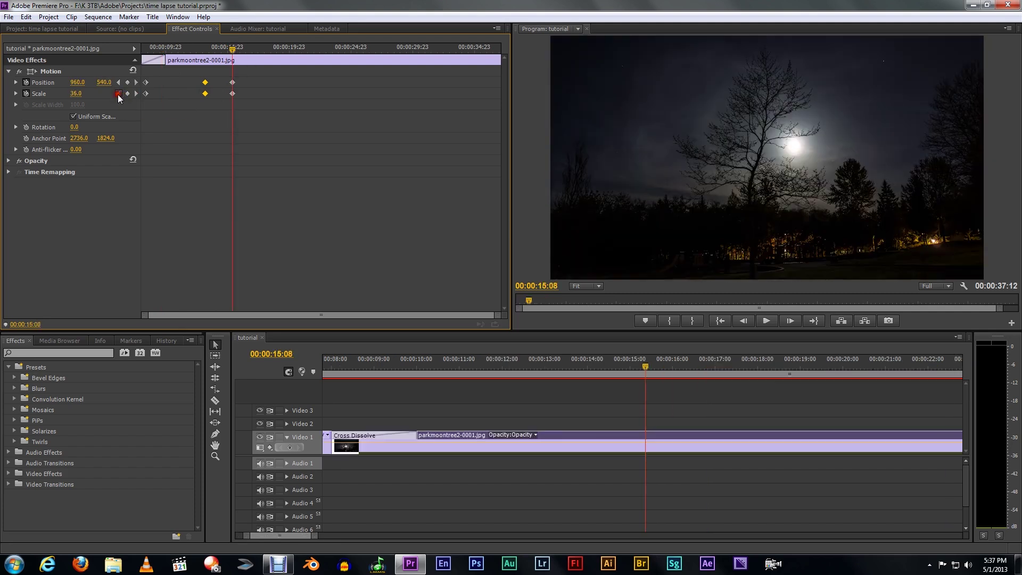
key("Left")
key("Left")
key("Left")
key("Left")
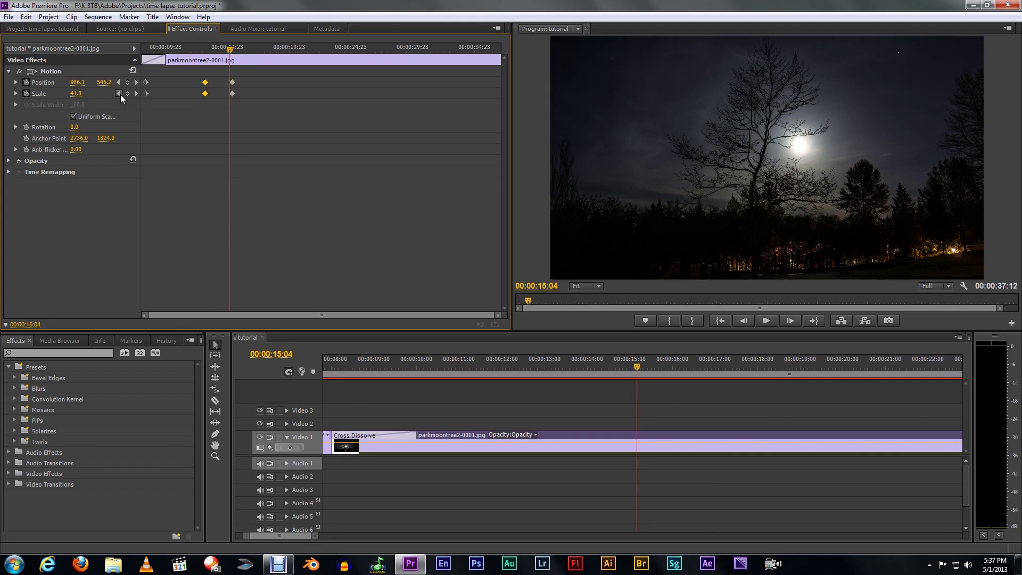
left_click_drag(207, 87, 230, 87)
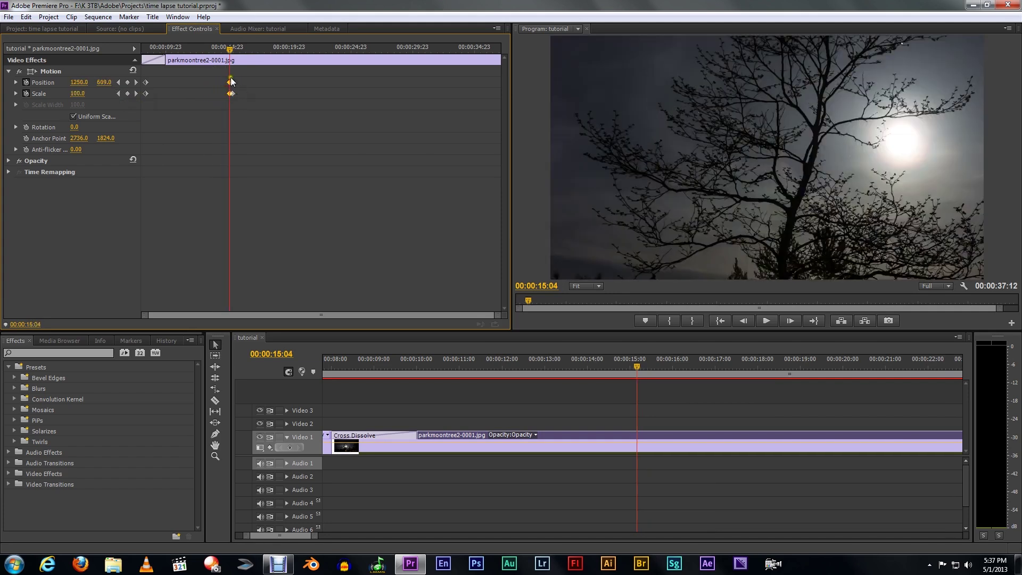
Set the parkmoontree2 clip's Position keyframe at 00:00:15:04 to 1073, 704 and scrub back to check the slow pan.
mouse_move(229, 51)
left_mouse_down()
mouse_move(172, 53)
mouse_move(235, 59)
mouse_move(227, 64)
left_mouse_up()
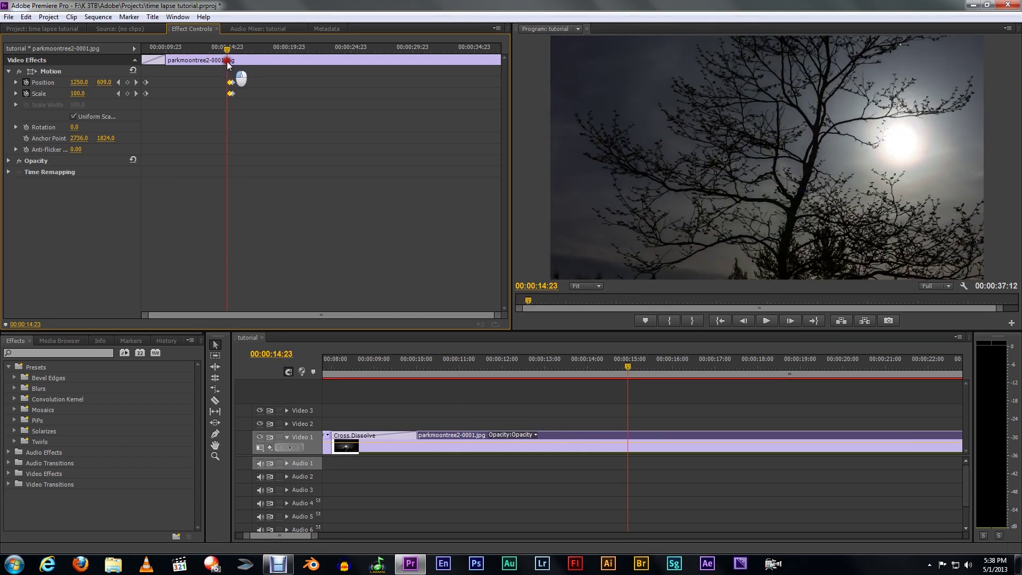
left_click(136, 94)
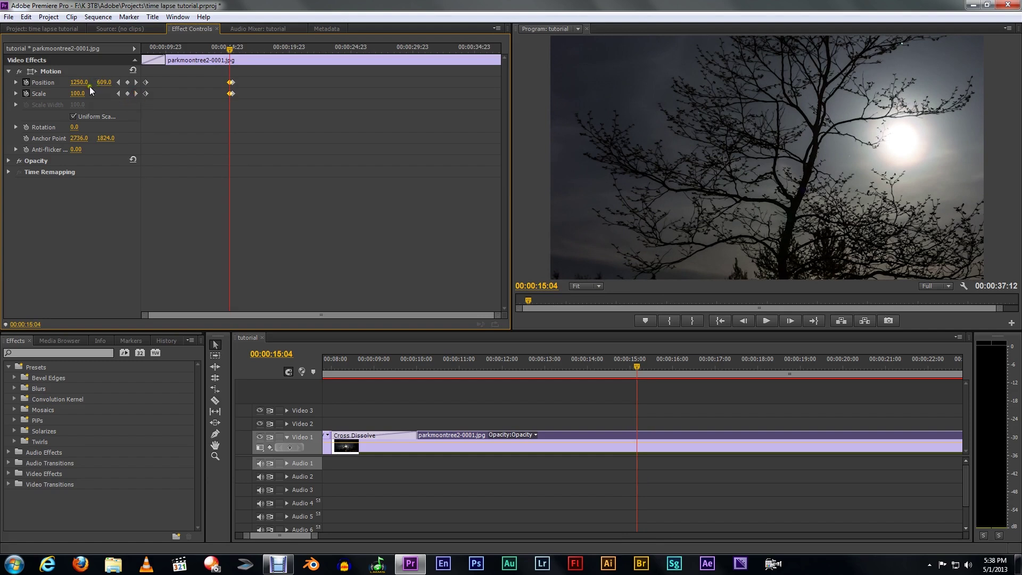
left_click_drag(75, 83, 148, 74)
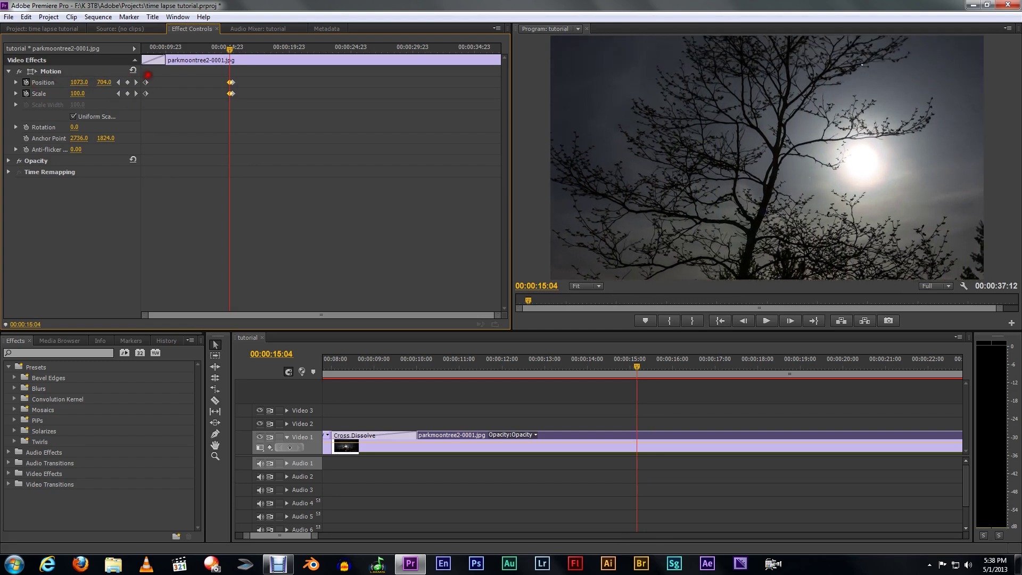
left_click_drag(231, 52, 224, 98)
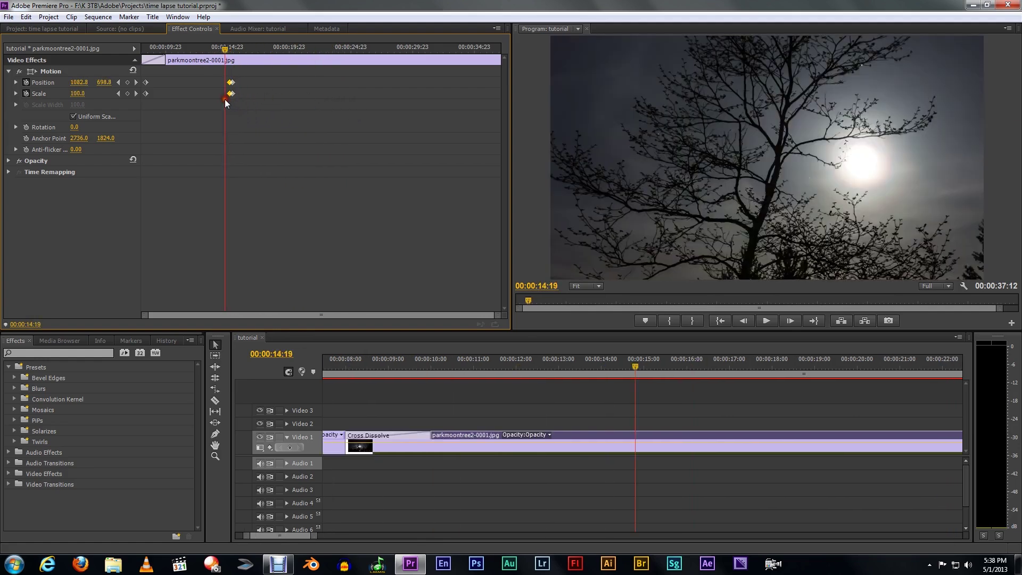
Render the video previews for the tutorial sequence.
left_click(499, 346)
key("minus")
key("minus")
key("Return")
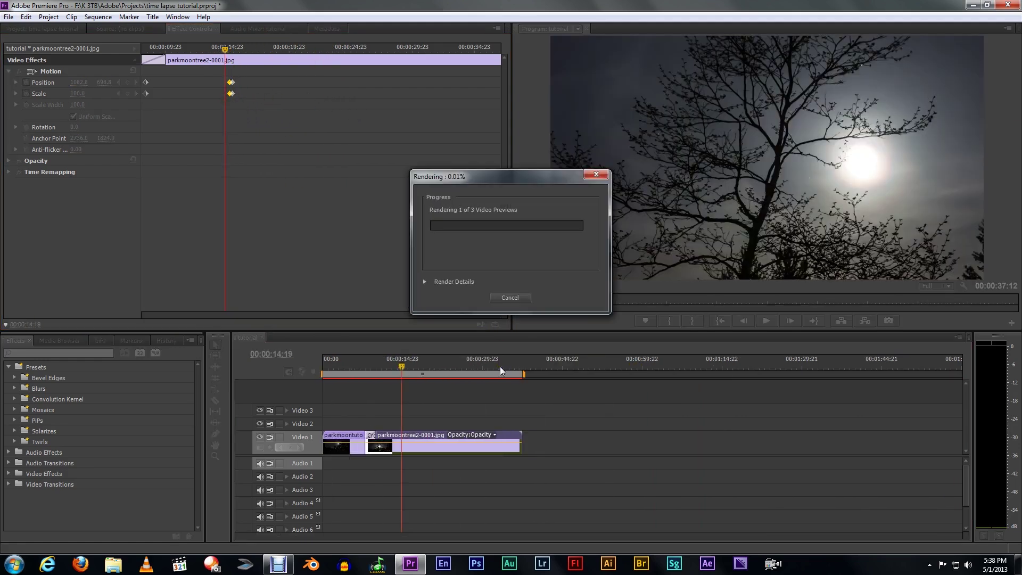